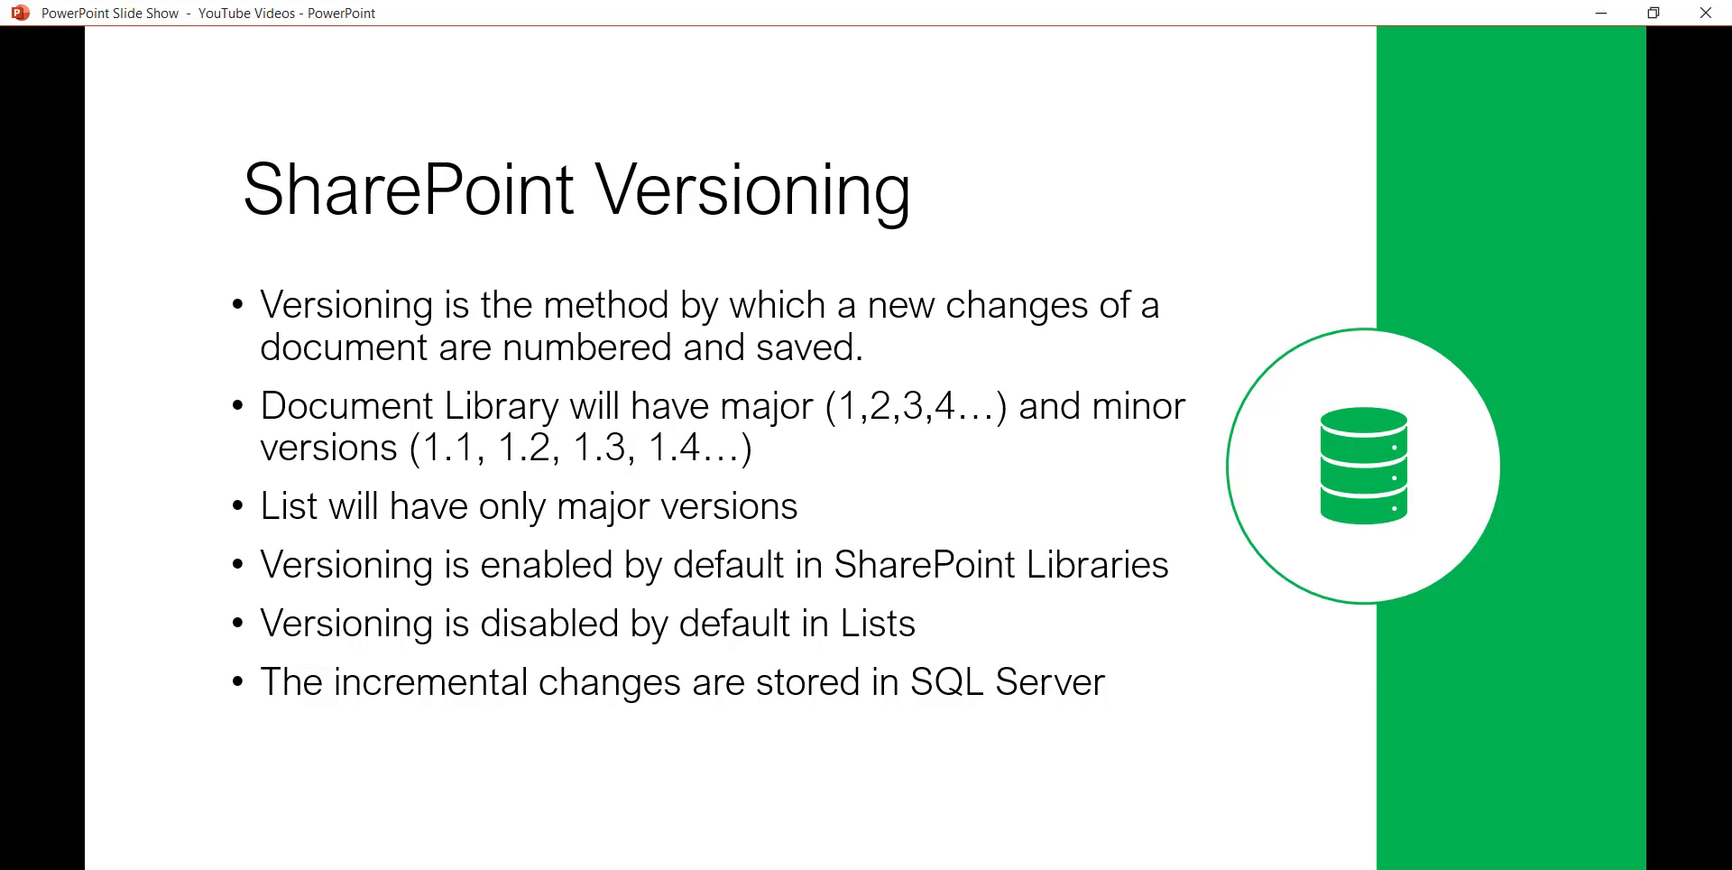
Switch to the Chrome window with the SPGuides site, view the Training Course Details list and return to the Training Documents library
mouse_move(748, 869)
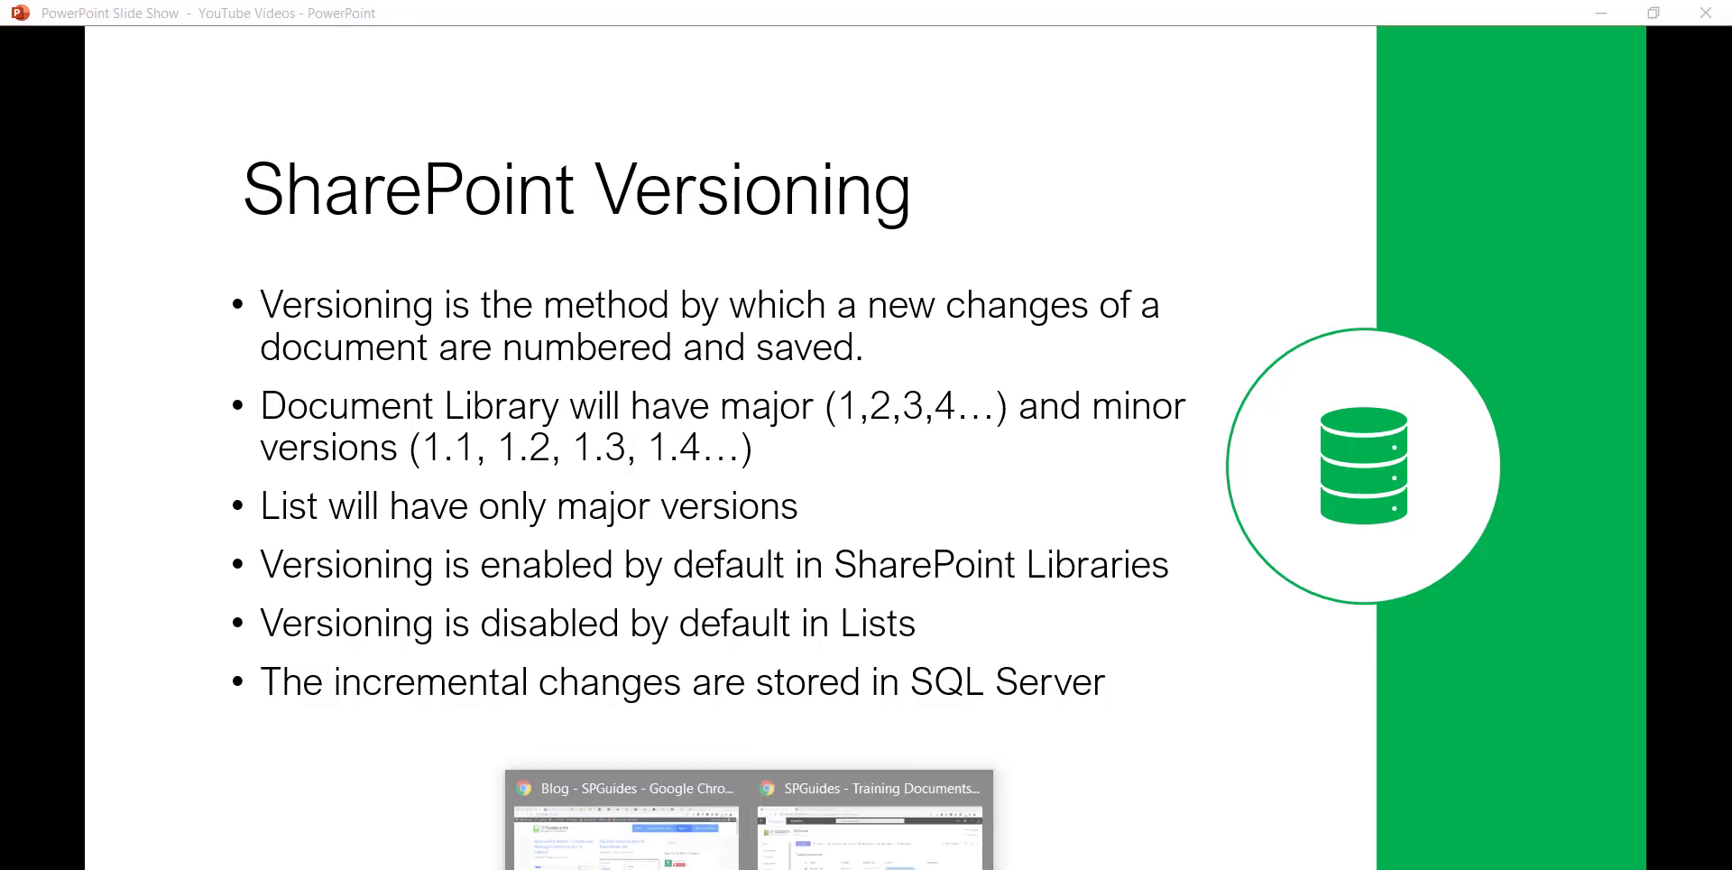
left_click(870, 830)
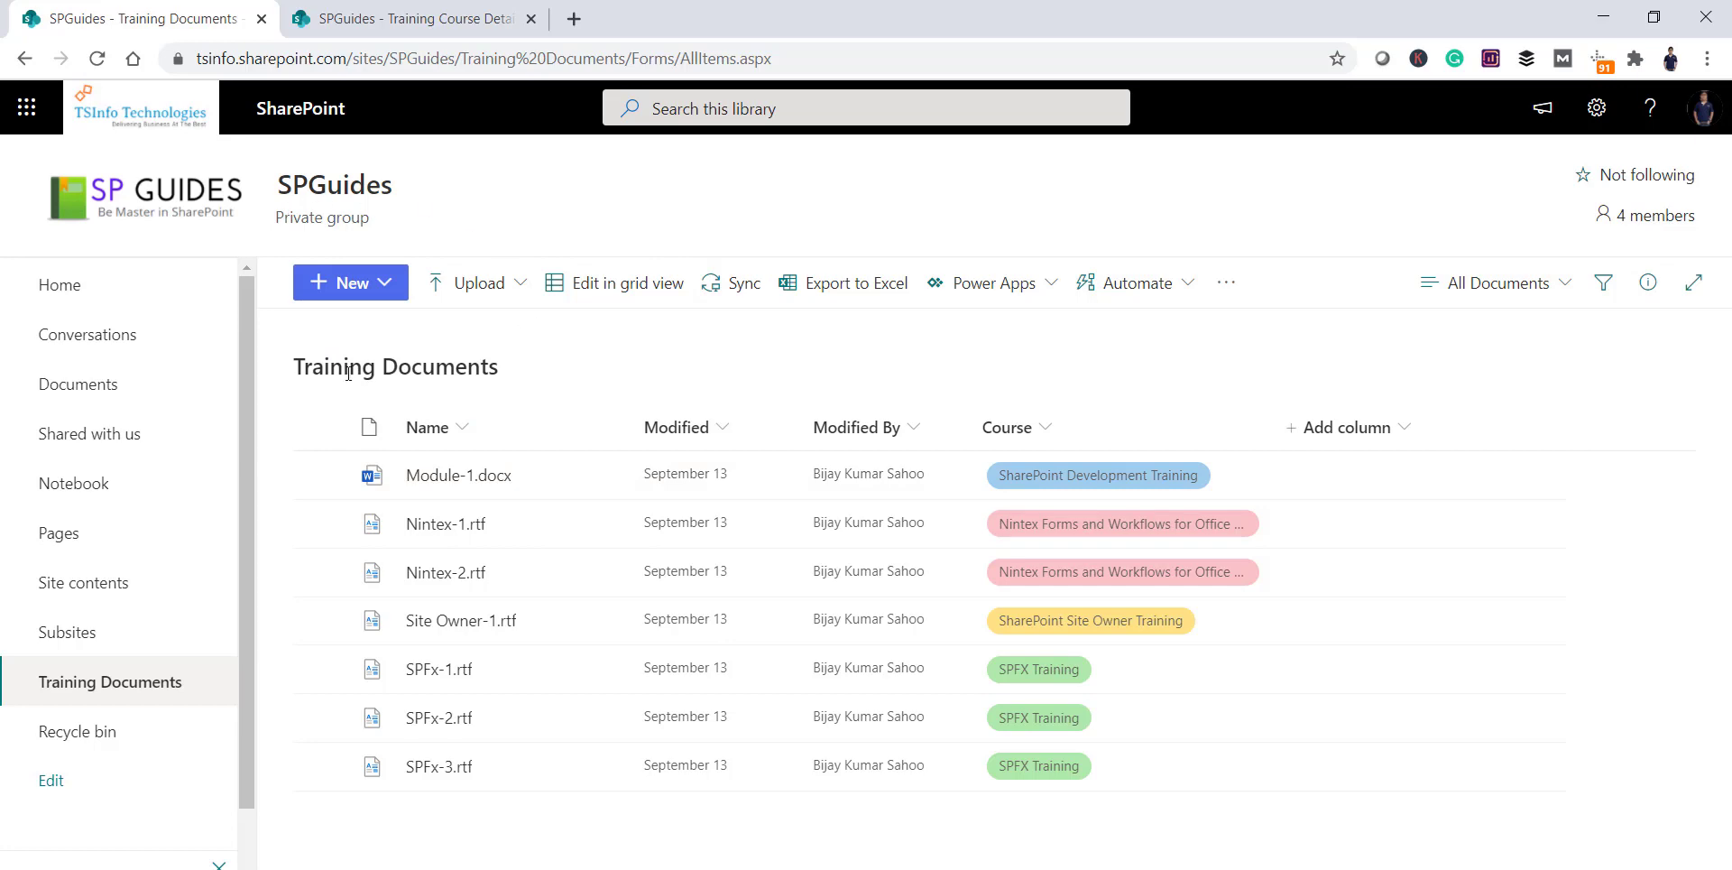
left_click(487, 19)
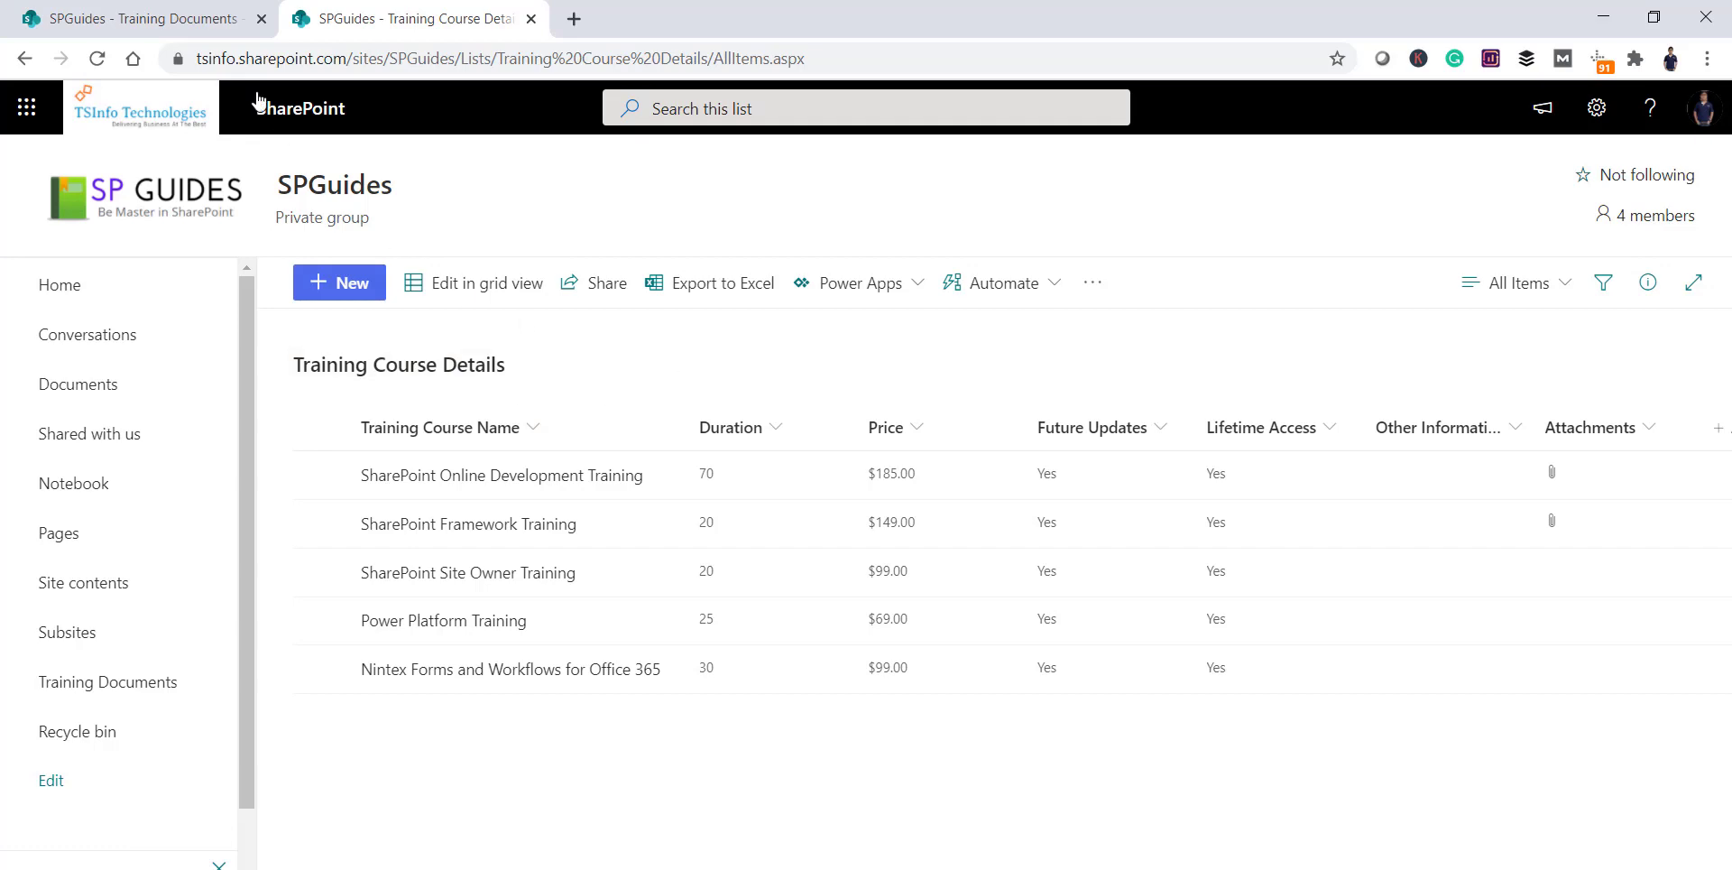
left_click(206, 22)
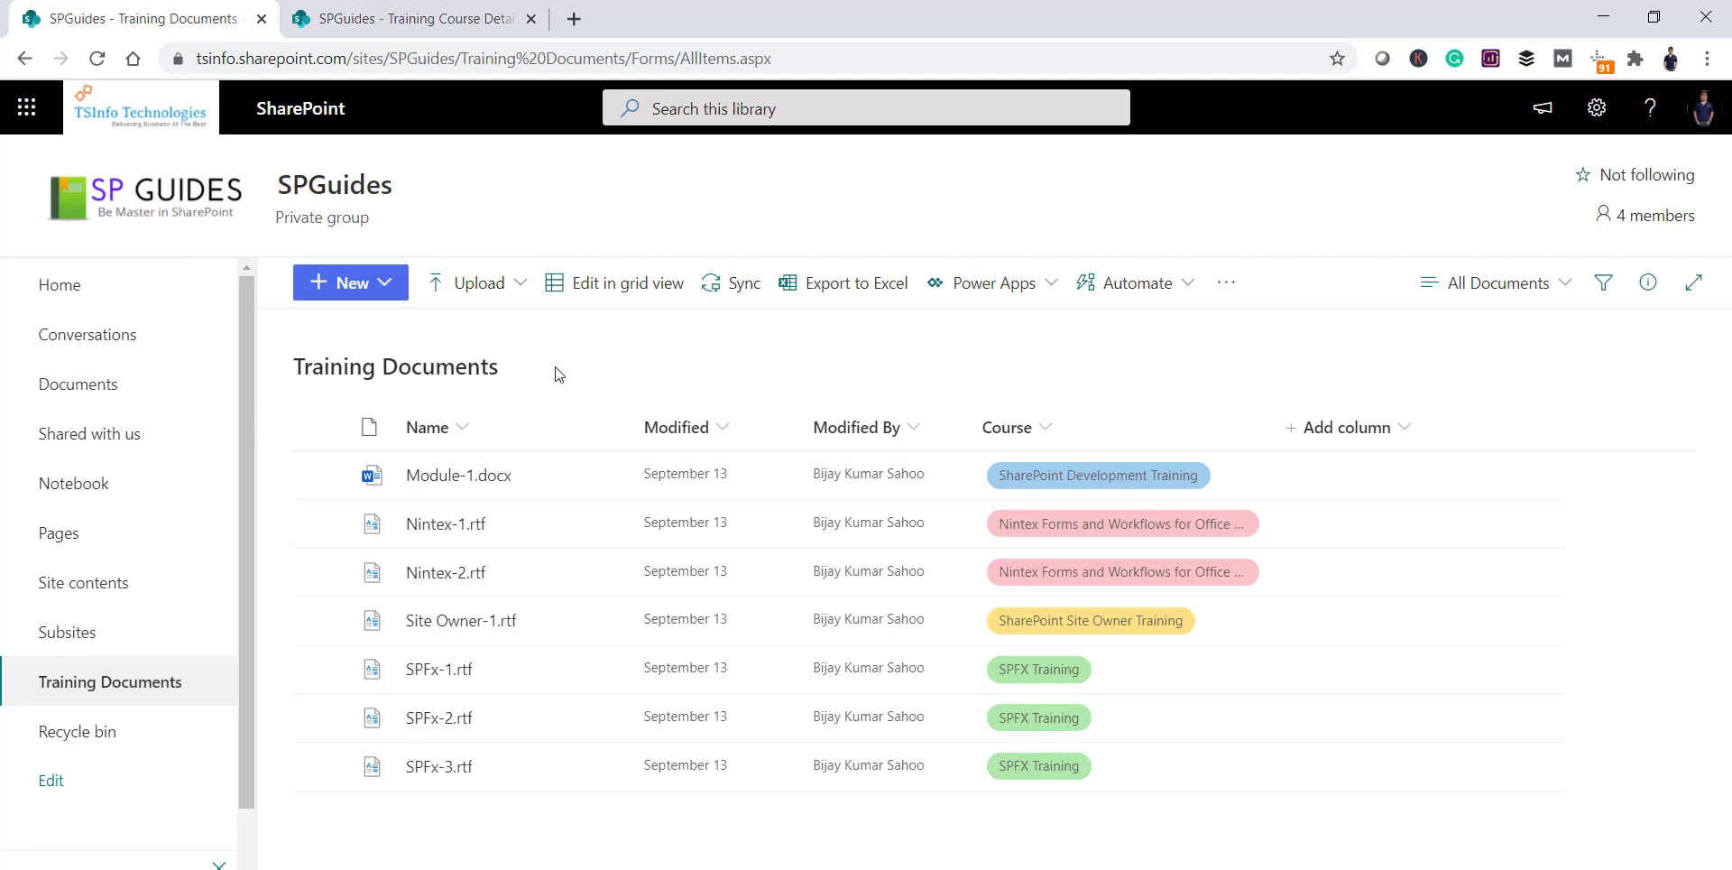
Open the versioning settings of the Training Documents library from its library settings
left_click(1594, 126)
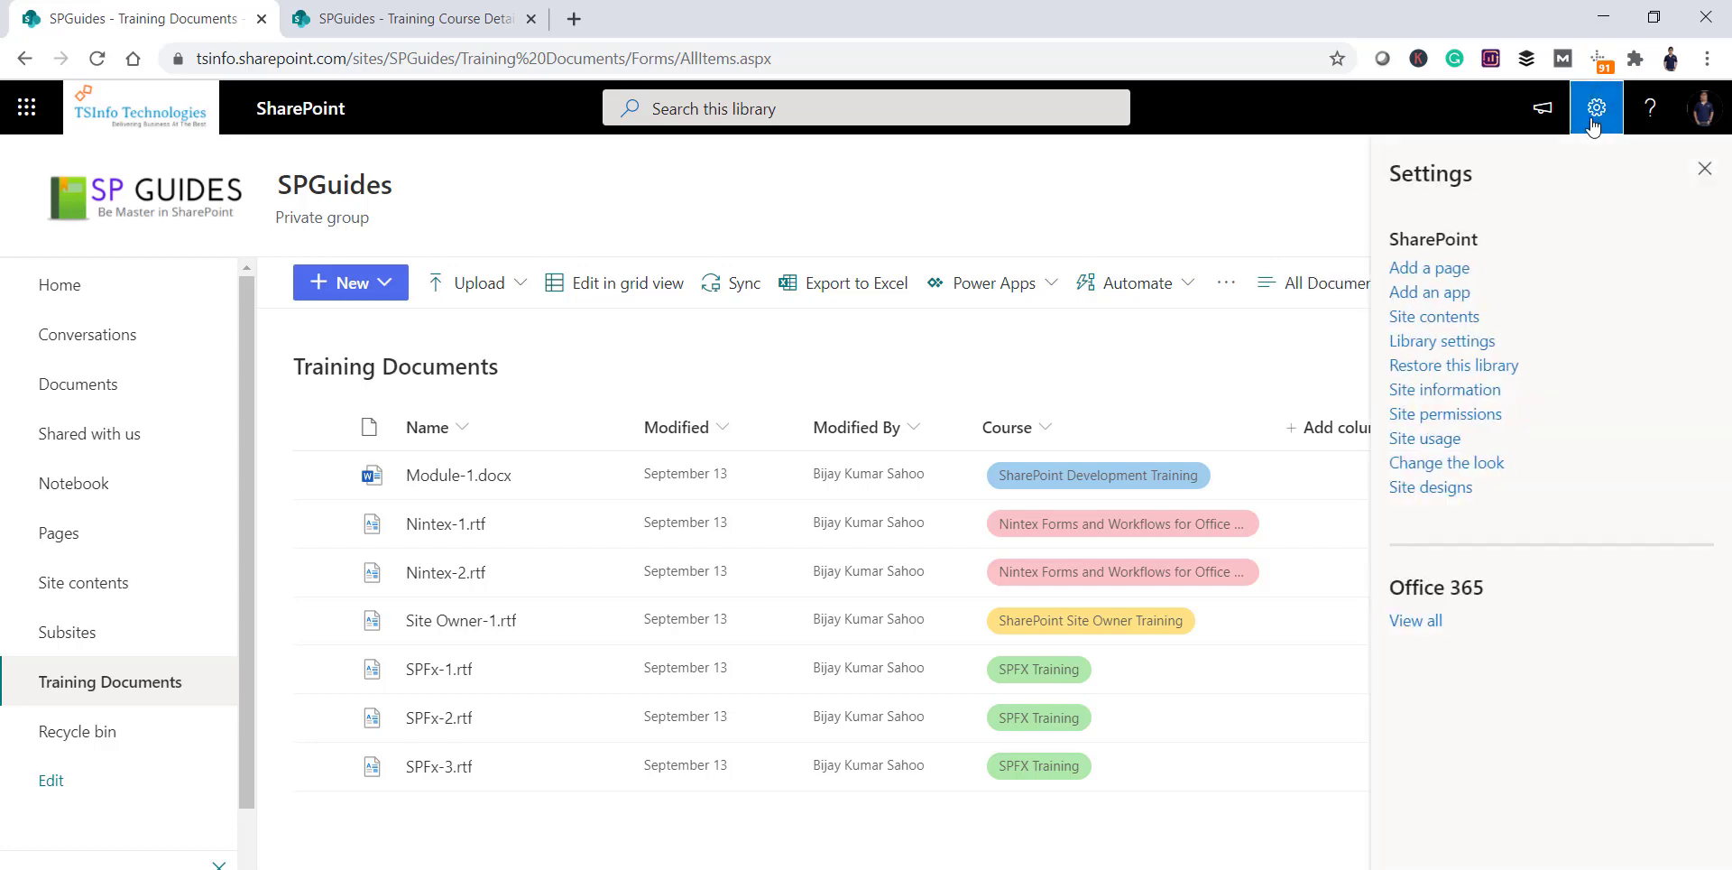
left_click(1466, 347)
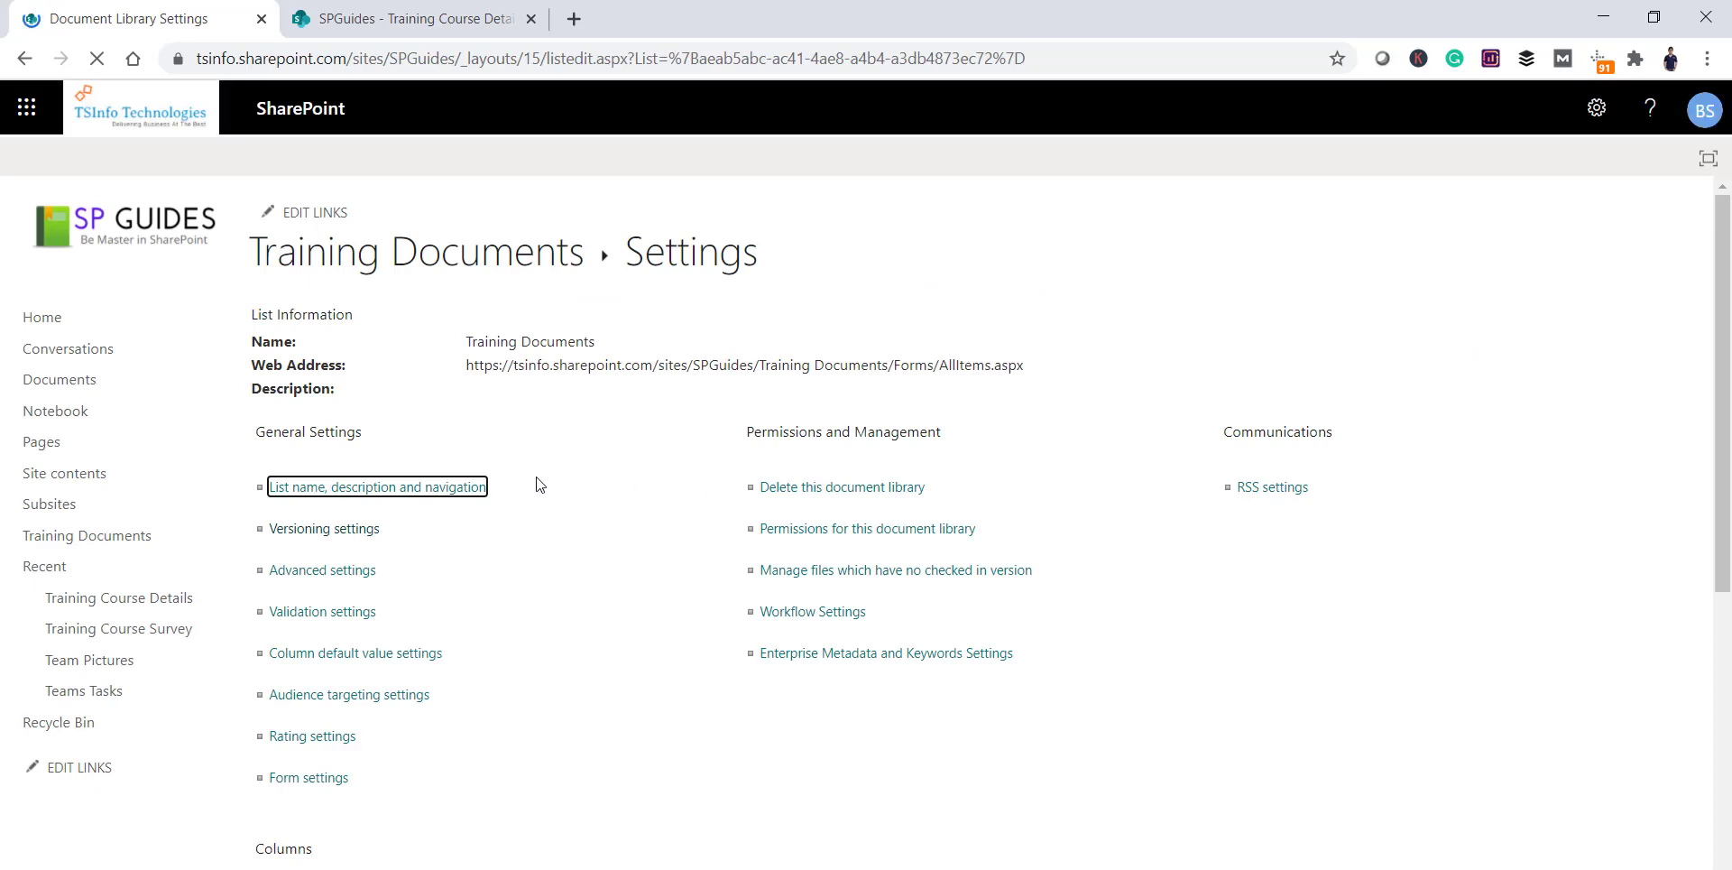
left_click_drag(252, 441, 374, 441)
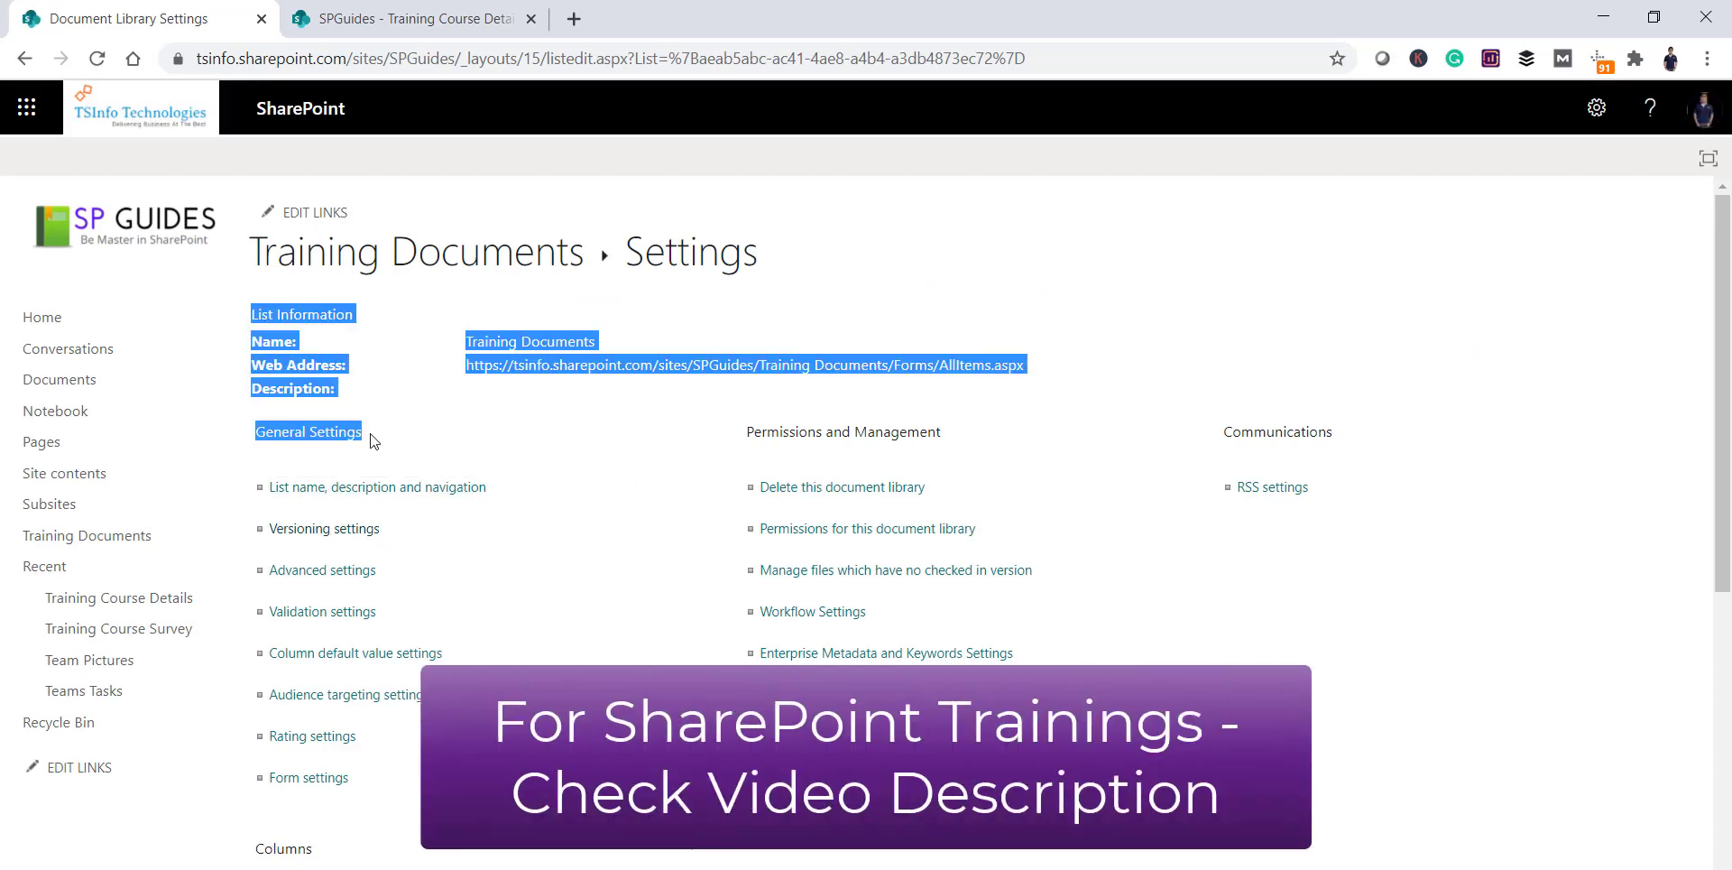
left_click(523, 522)
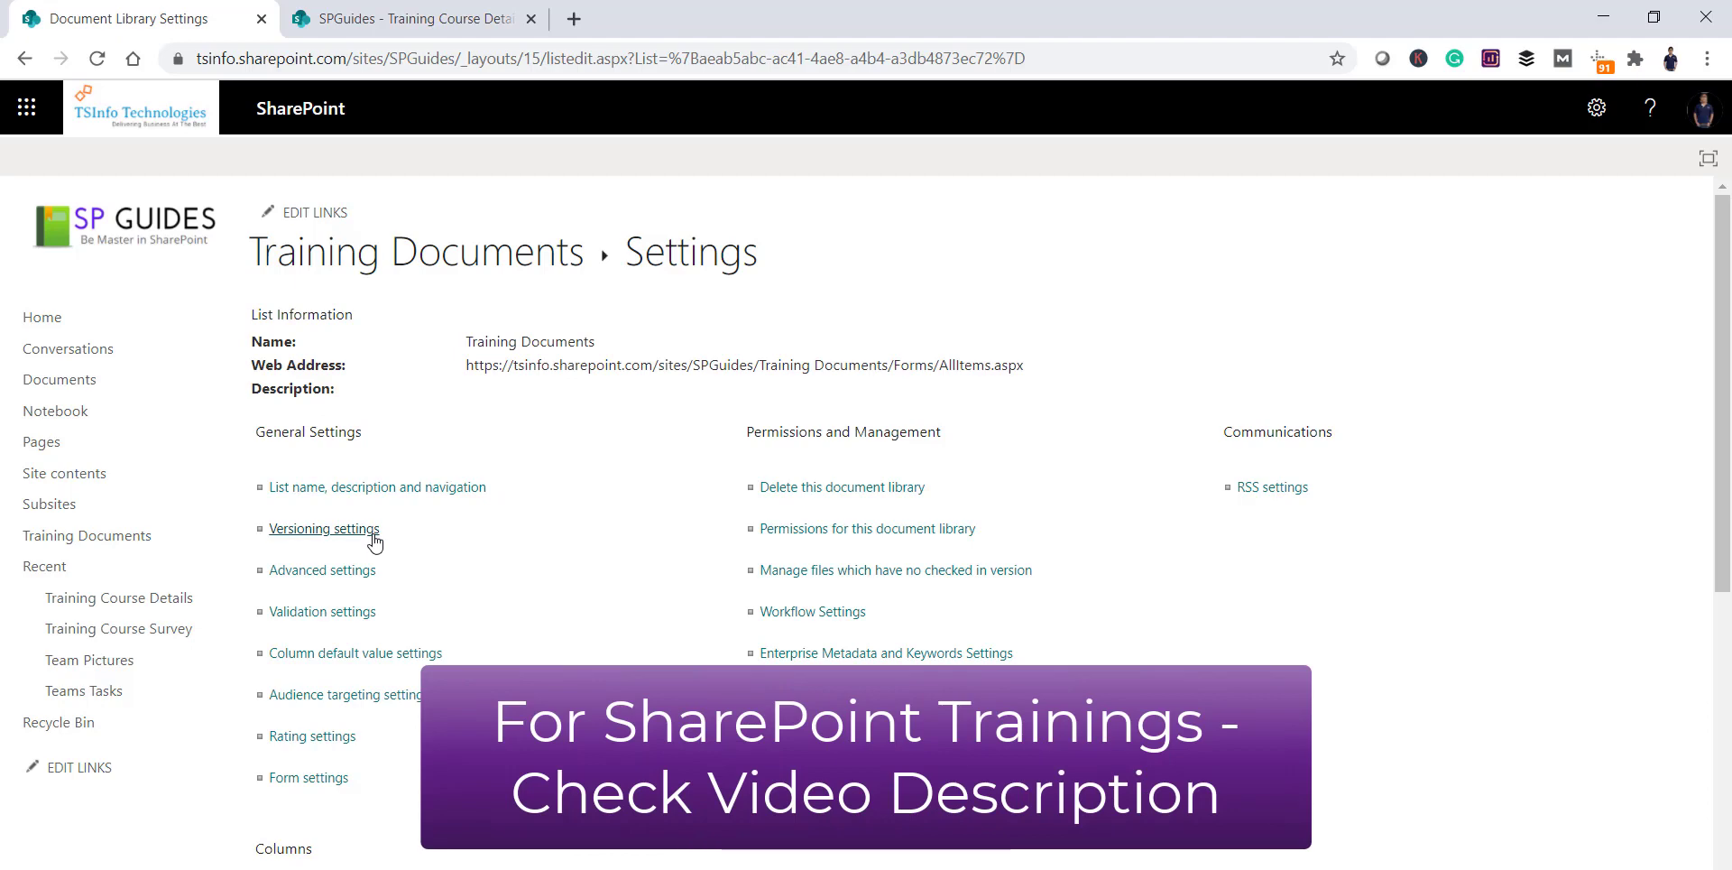
left_click(359, 532)
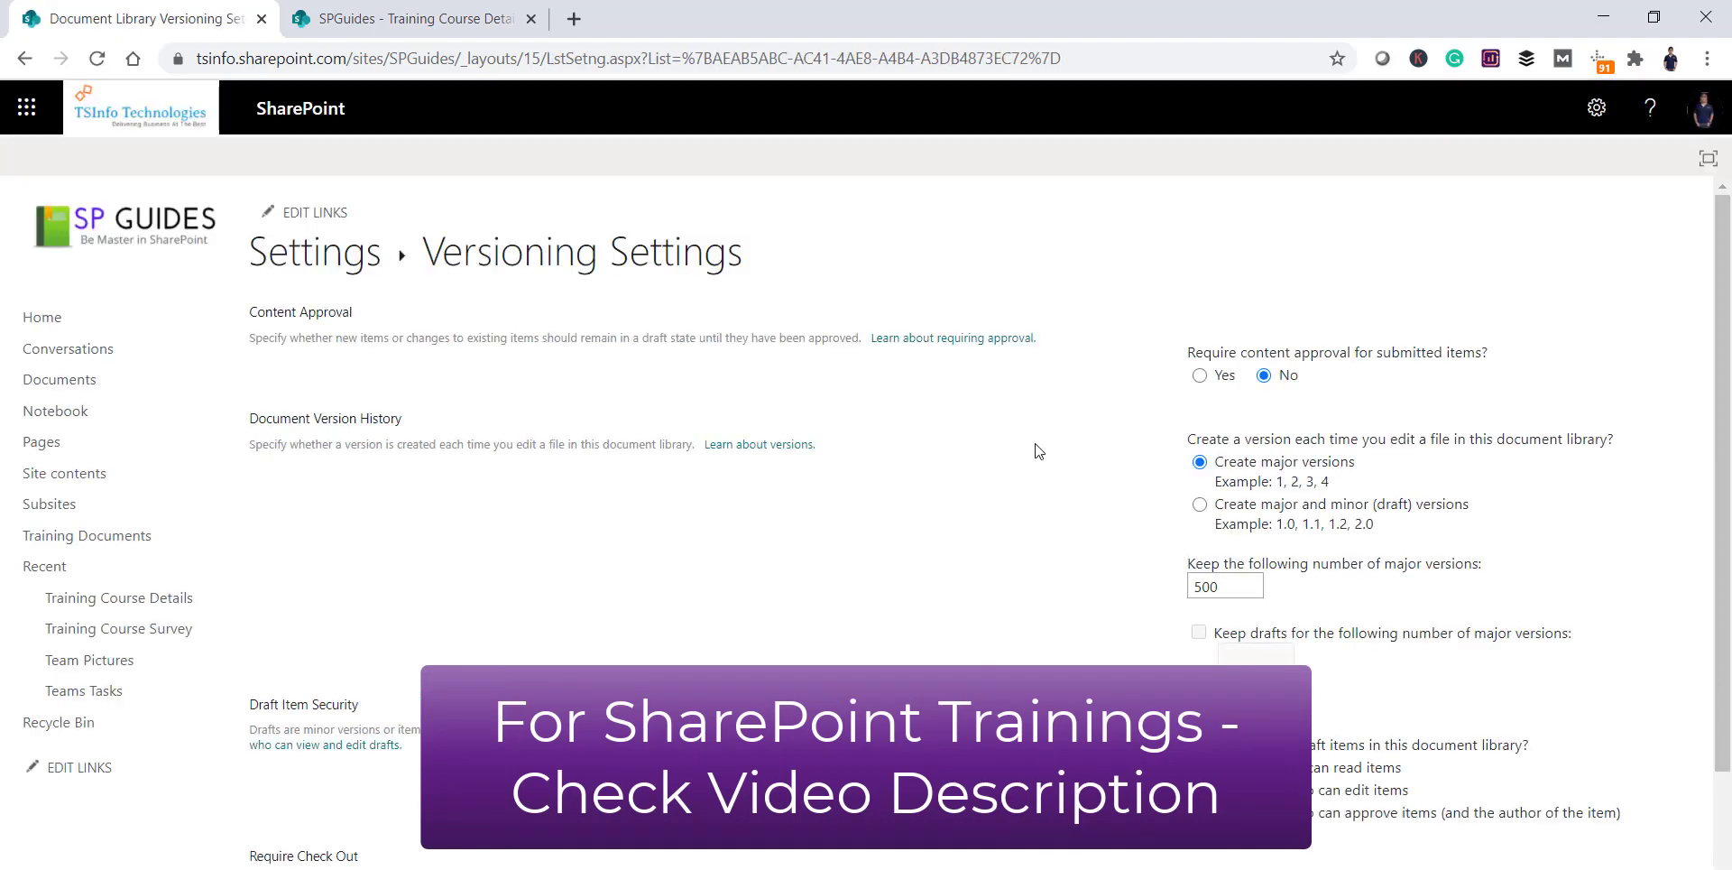
Examine the document version history options, trying major and minor (draft) versions before reselecting major versions only
scroll(1261, 583, "down", 1)
scroll(1261, 583, "down", 1)
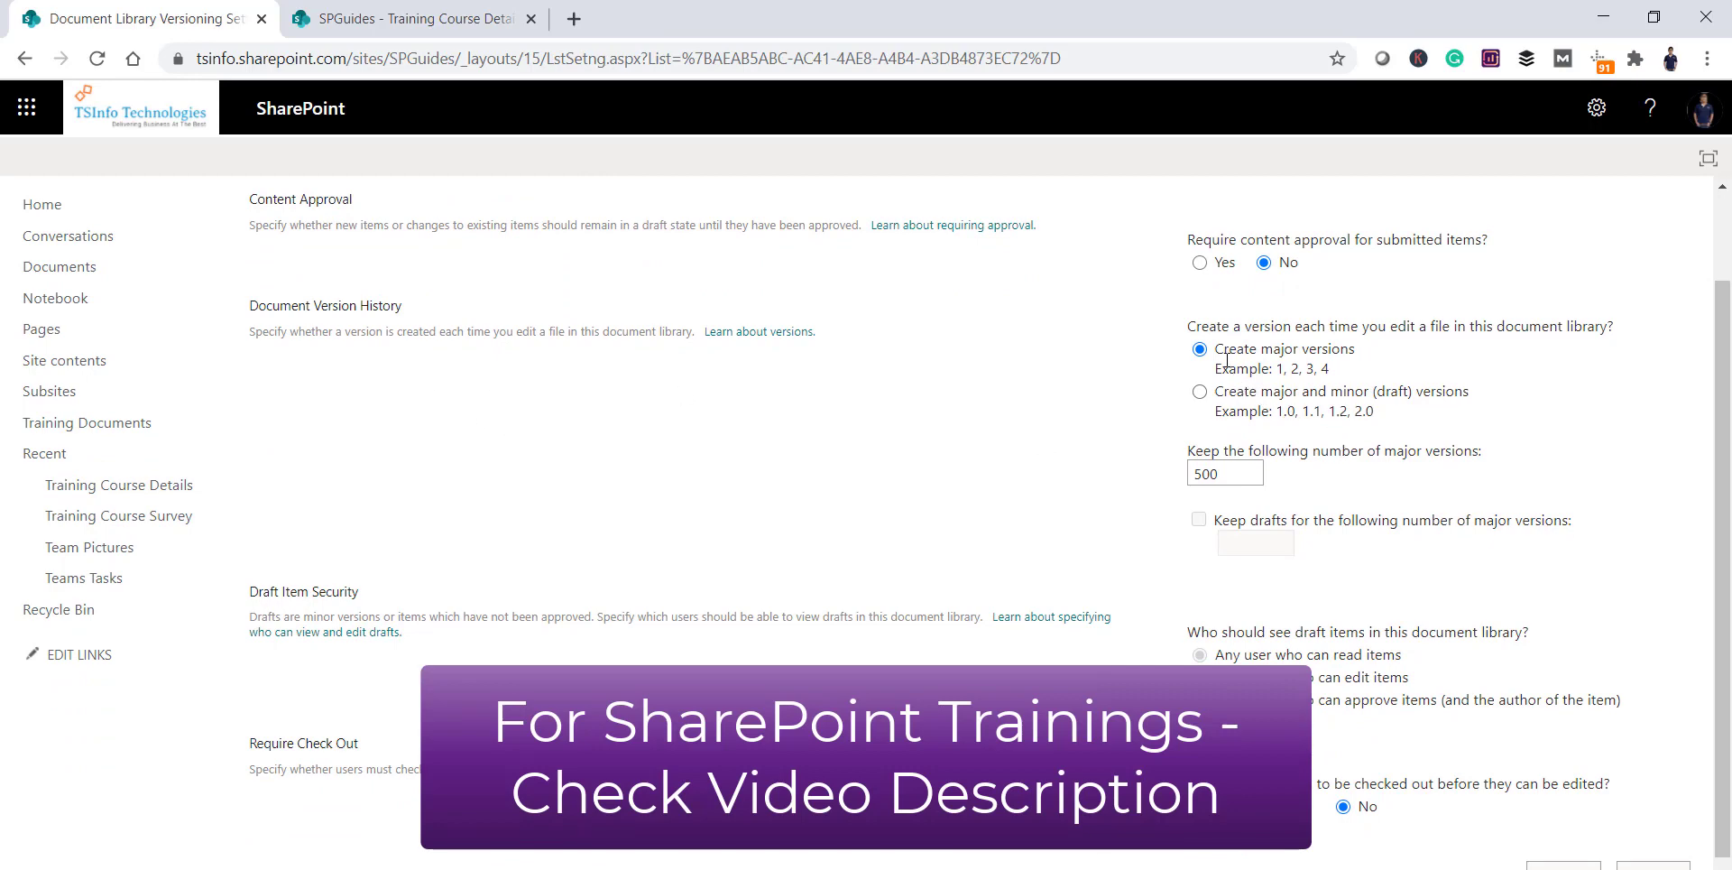
left_click_drag(1216, 348, 1351, 358)
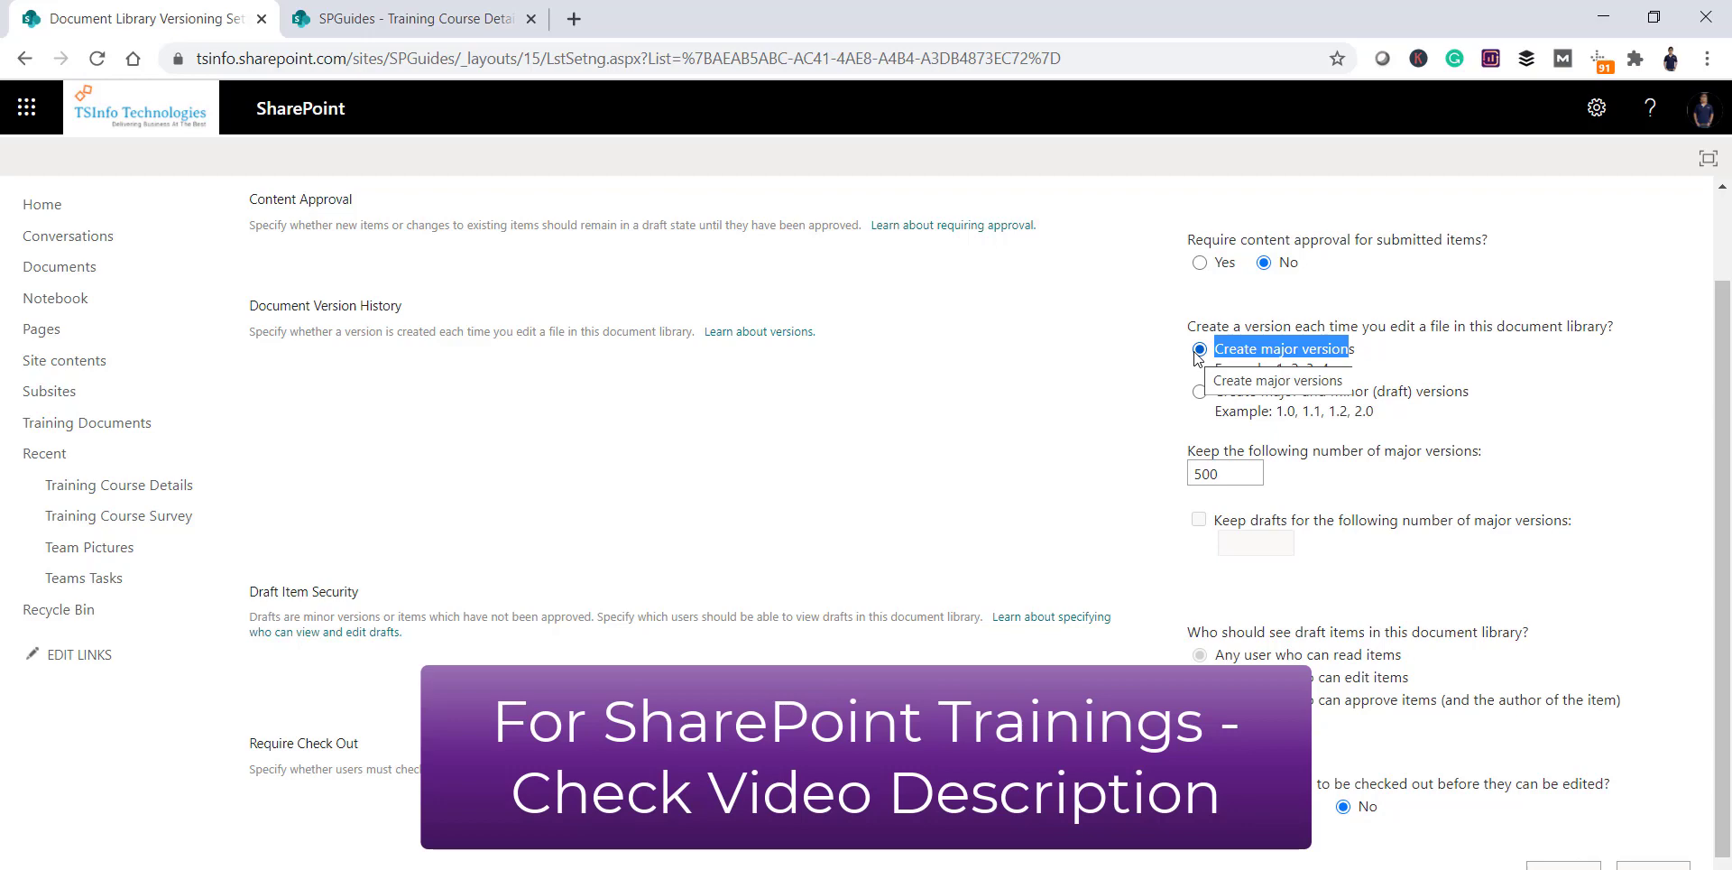
left_click(1068, 460)
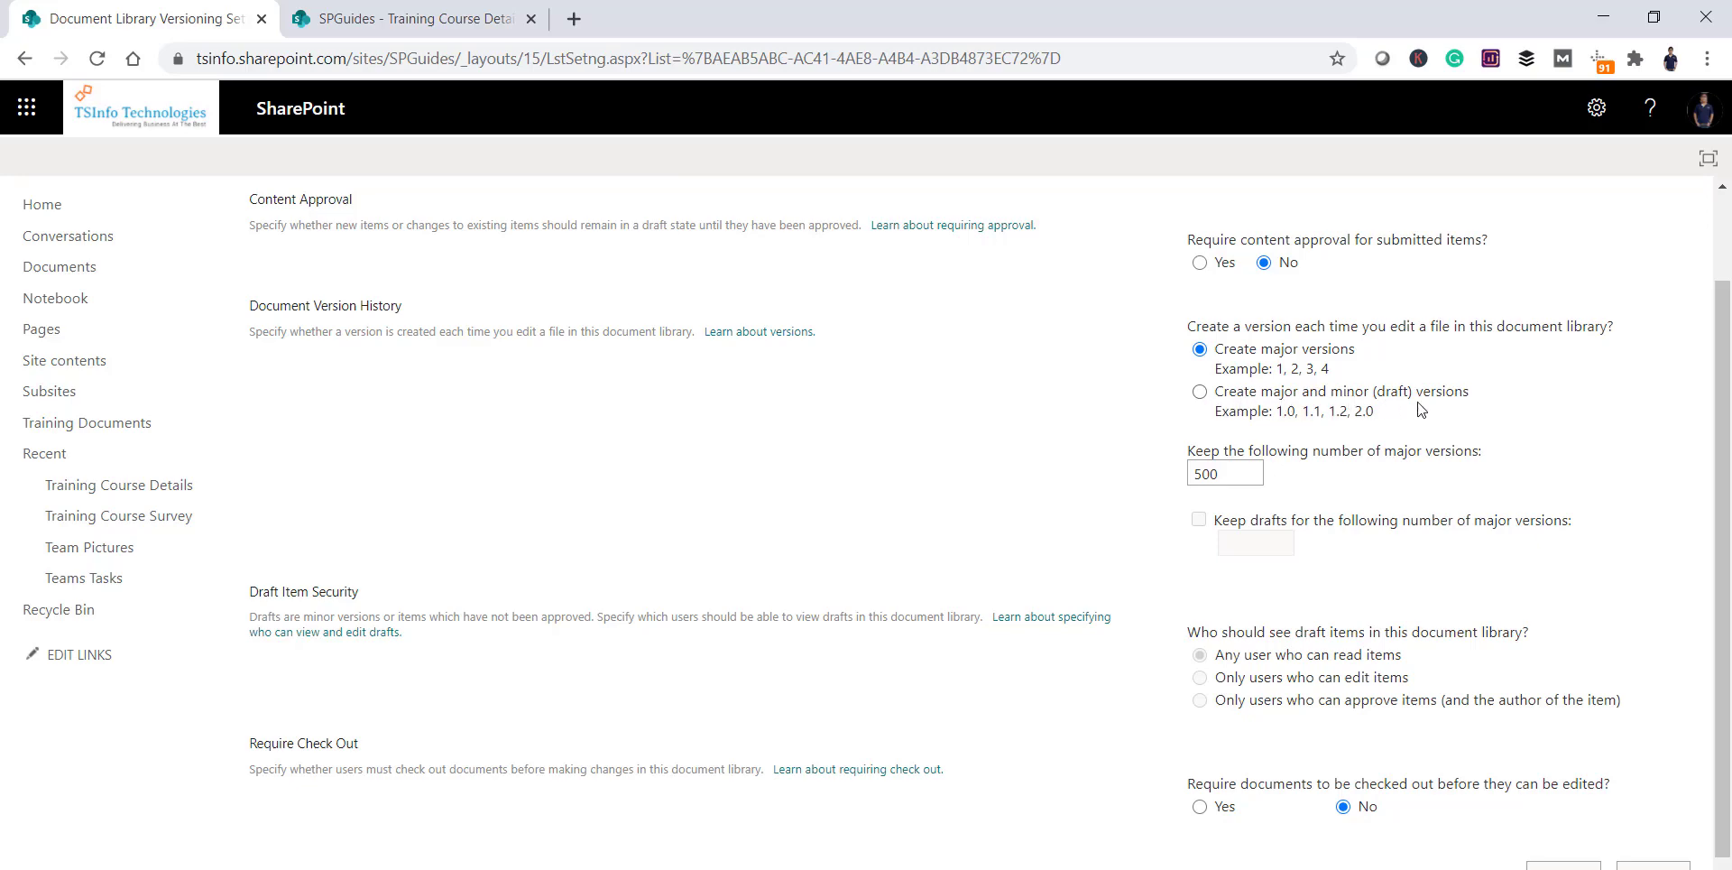
left_click(1199, 392)
left_click(1209, 349)
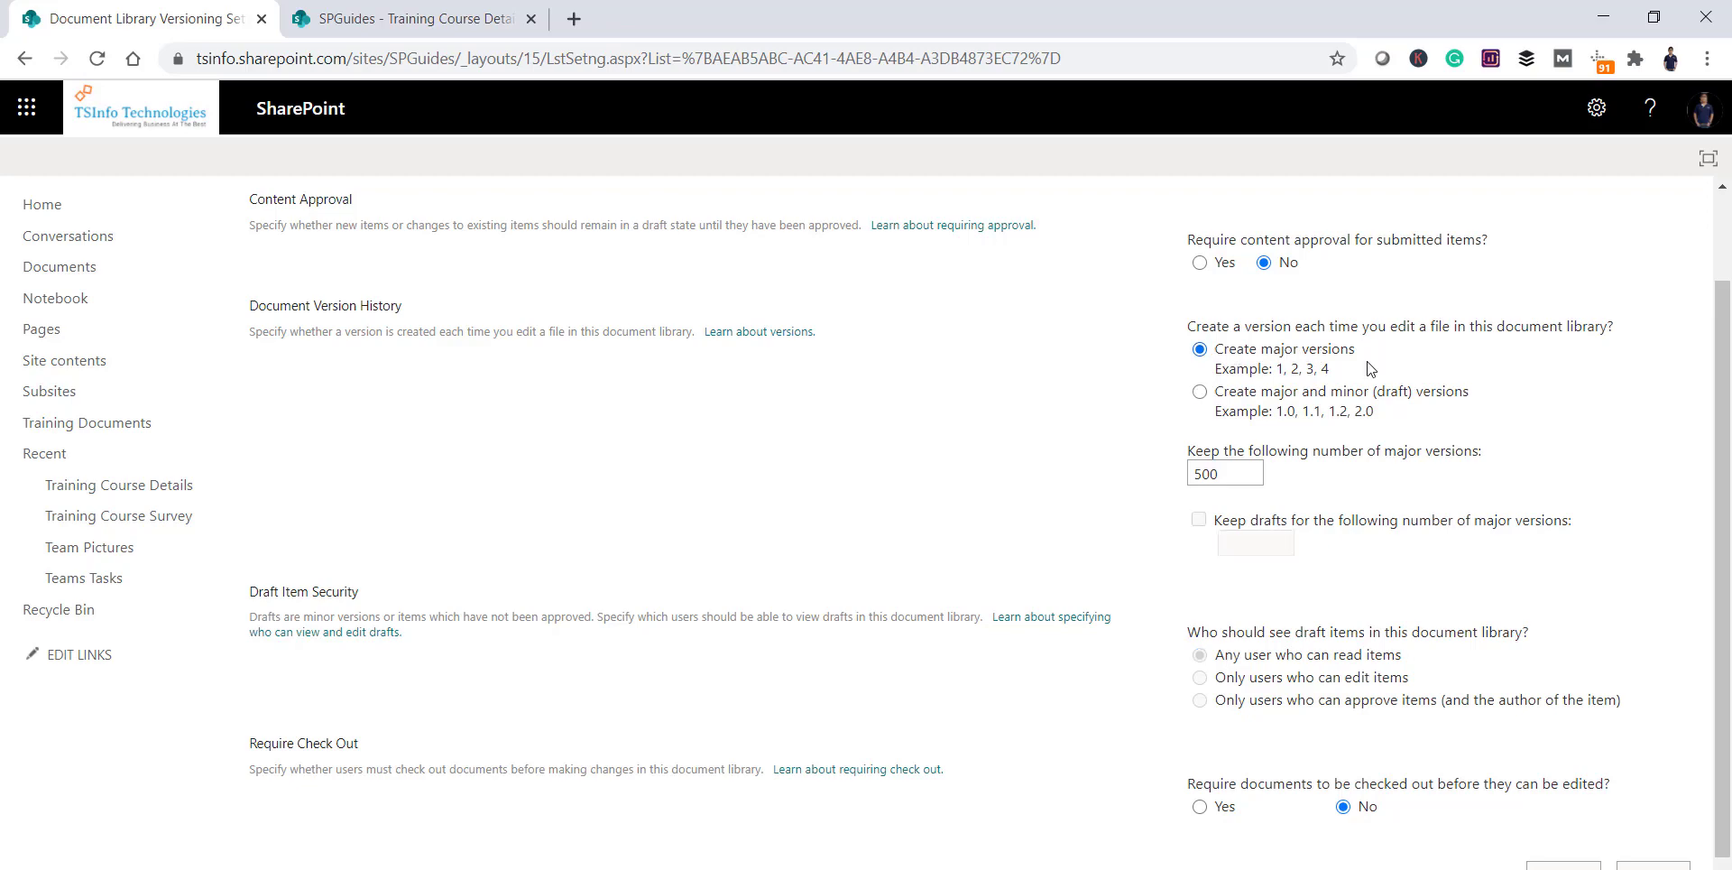
Try to save the versioning settings with a limit of 50 major versions and only major versions created
left_click(1219, 474)
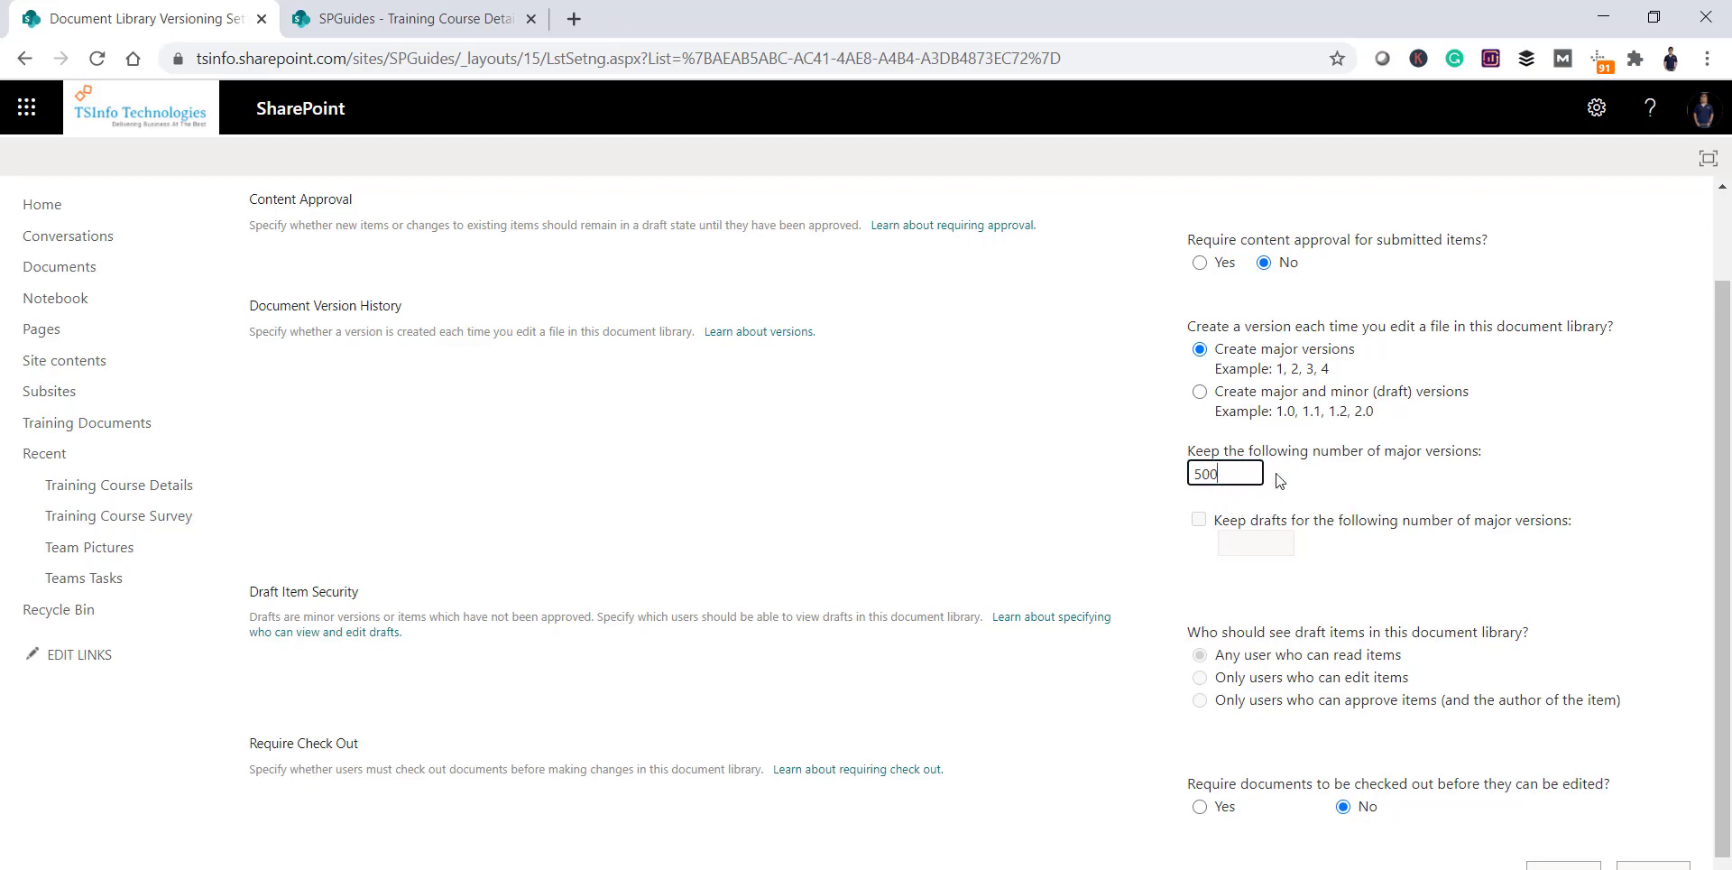
left_click(1078, 479)
left_click(1210, 483)
left_click(1204, 397)
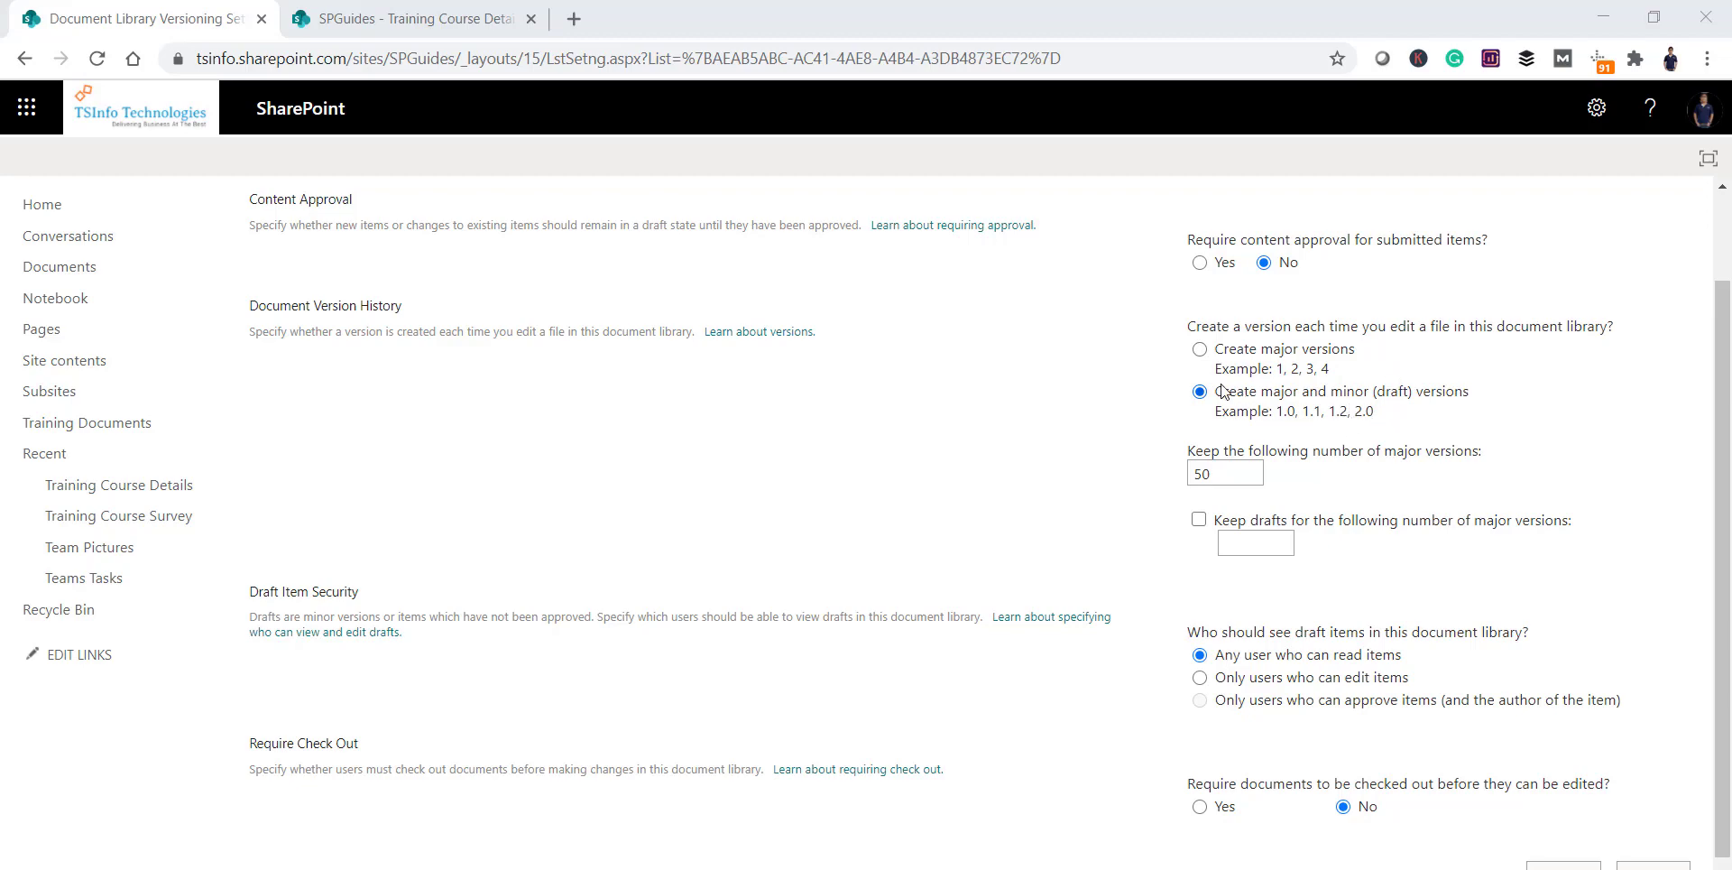
left_click(1202, 351)
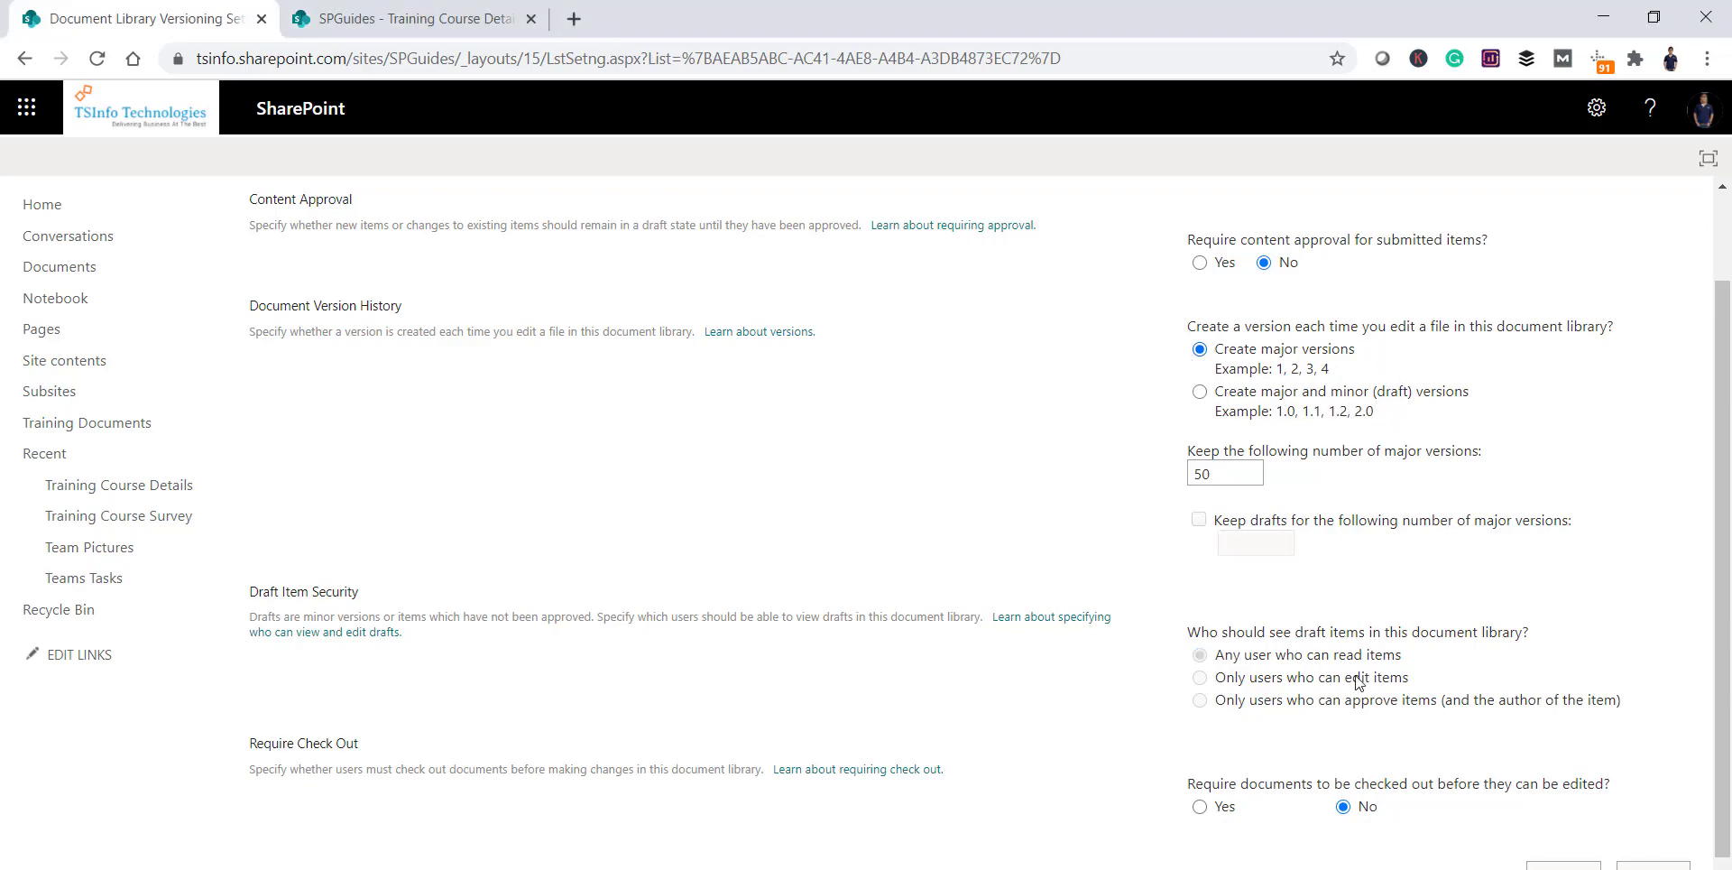
scroll(1266, 358, "down", 1)
left_click(1576, 814)
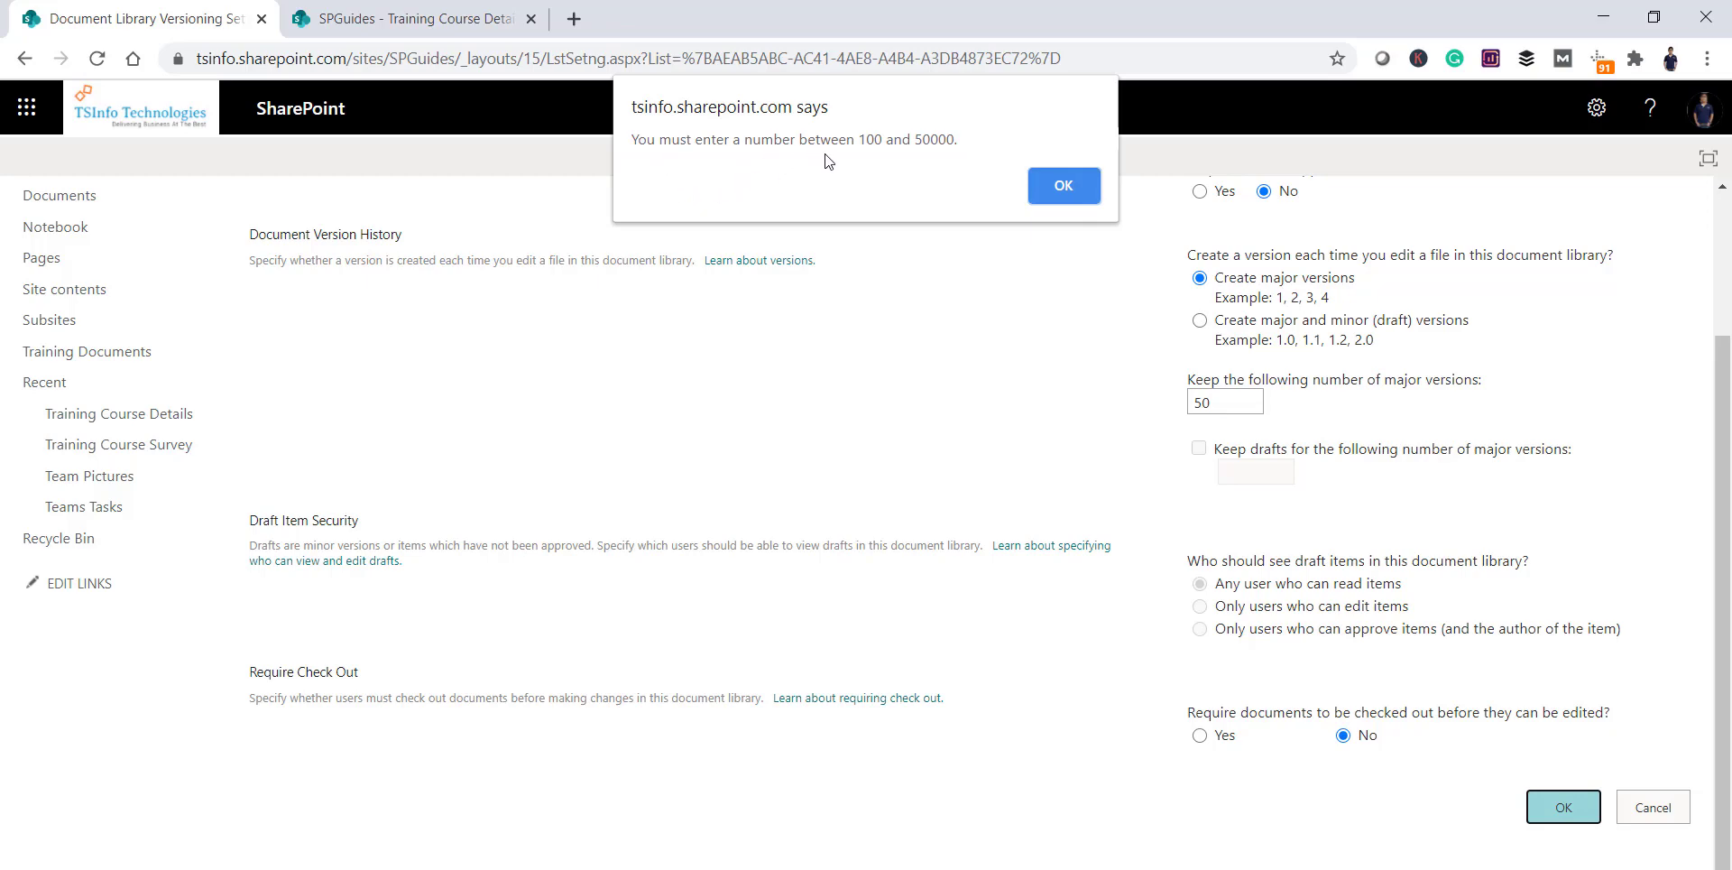
left_click(1038, 184)
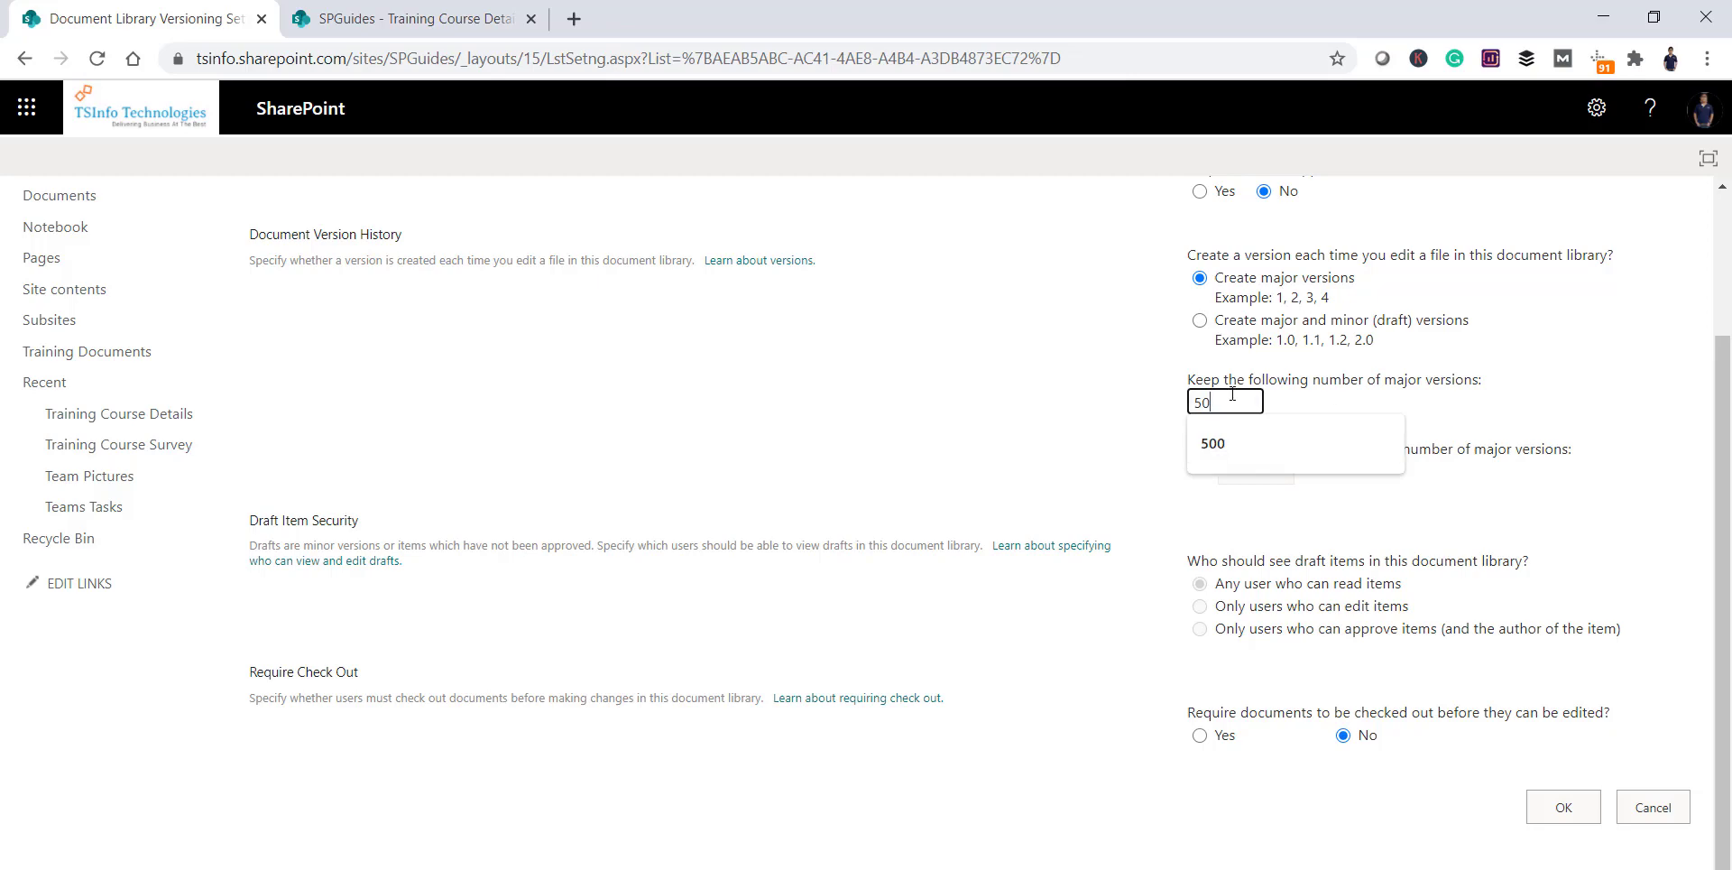
Set the number of major versions to keep to 100 and save the library's versioning settings
key("BackSpace")
type("100")
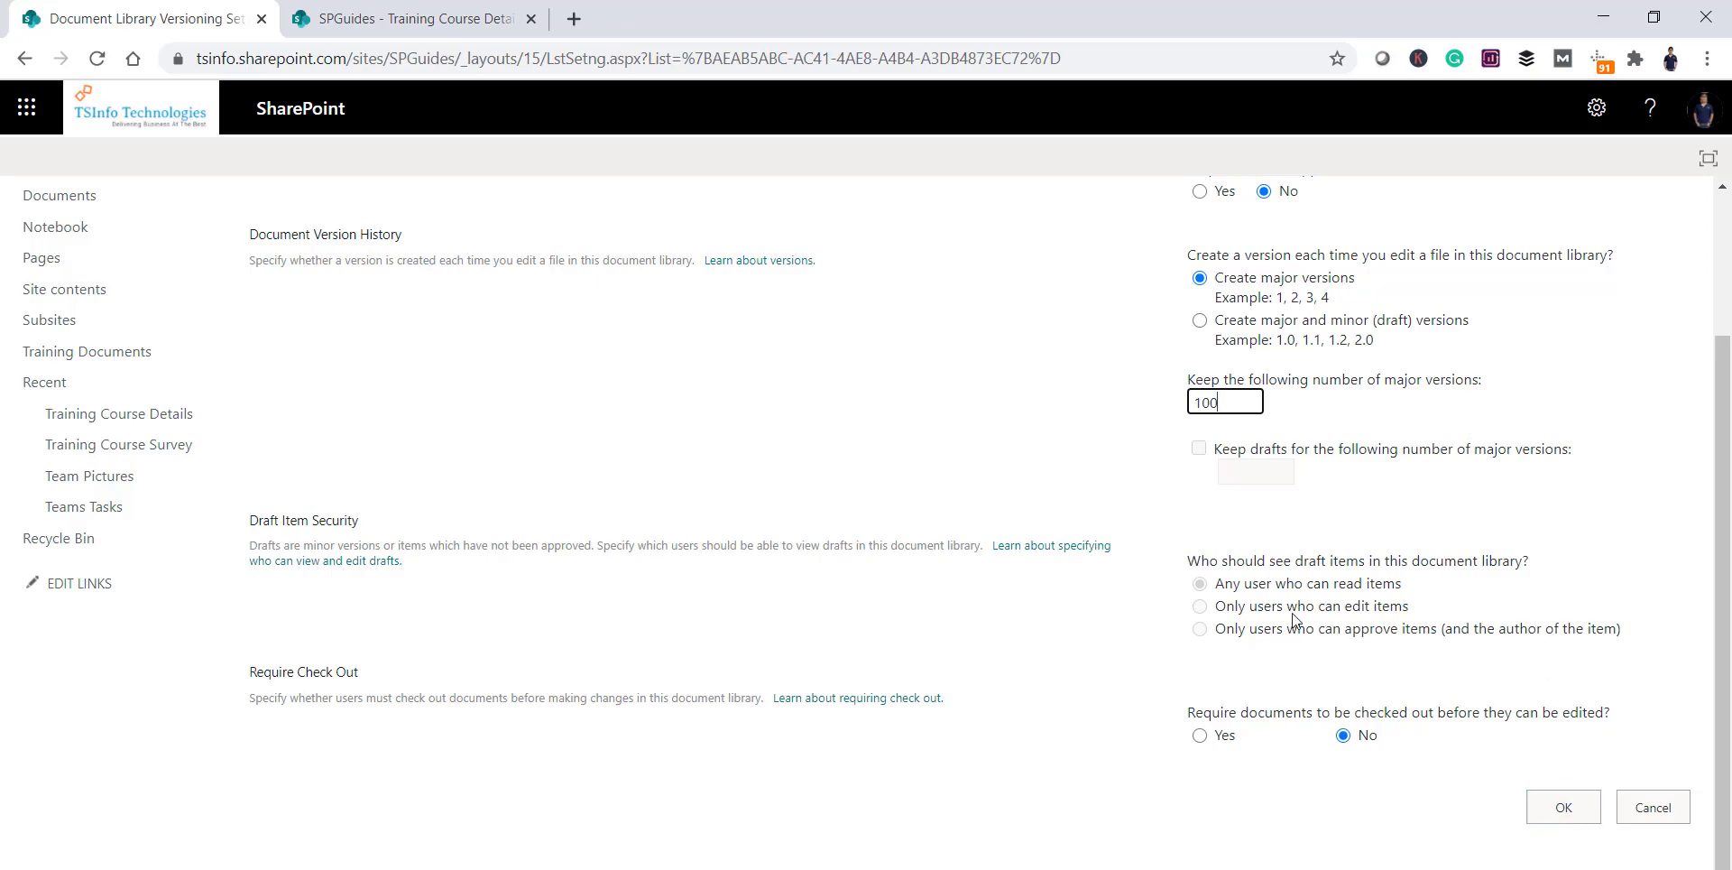
left_click(1568, 803)
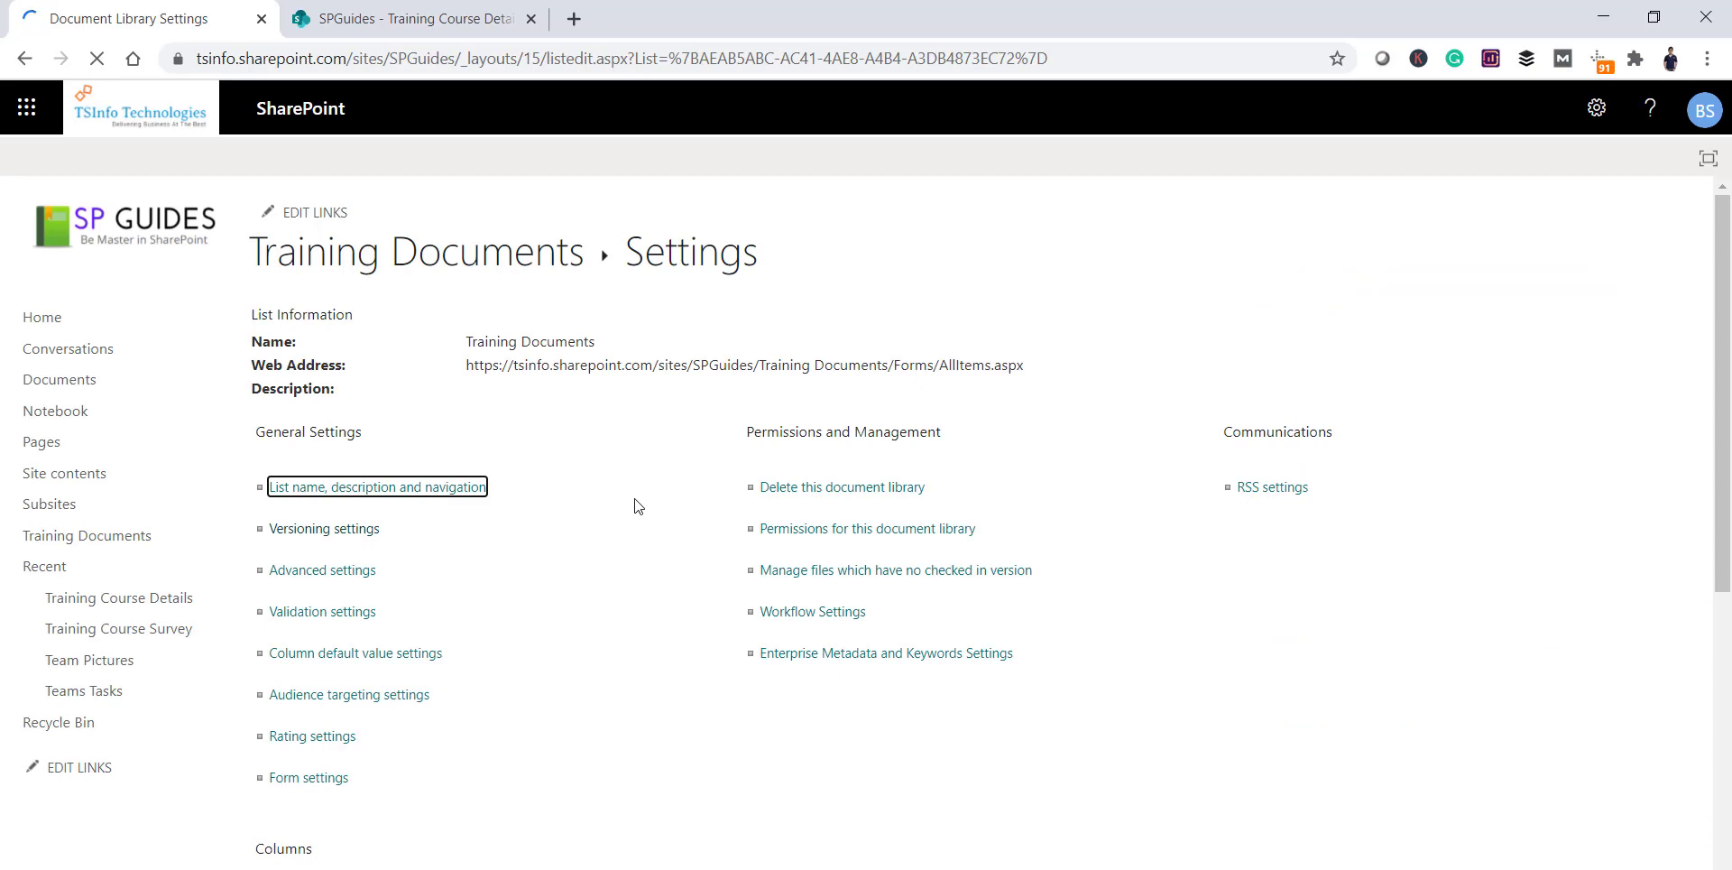
Return to the Training Documents library, open the properties of Module-1.docx and set its Title to "Module-1"
left_click(329, 264)
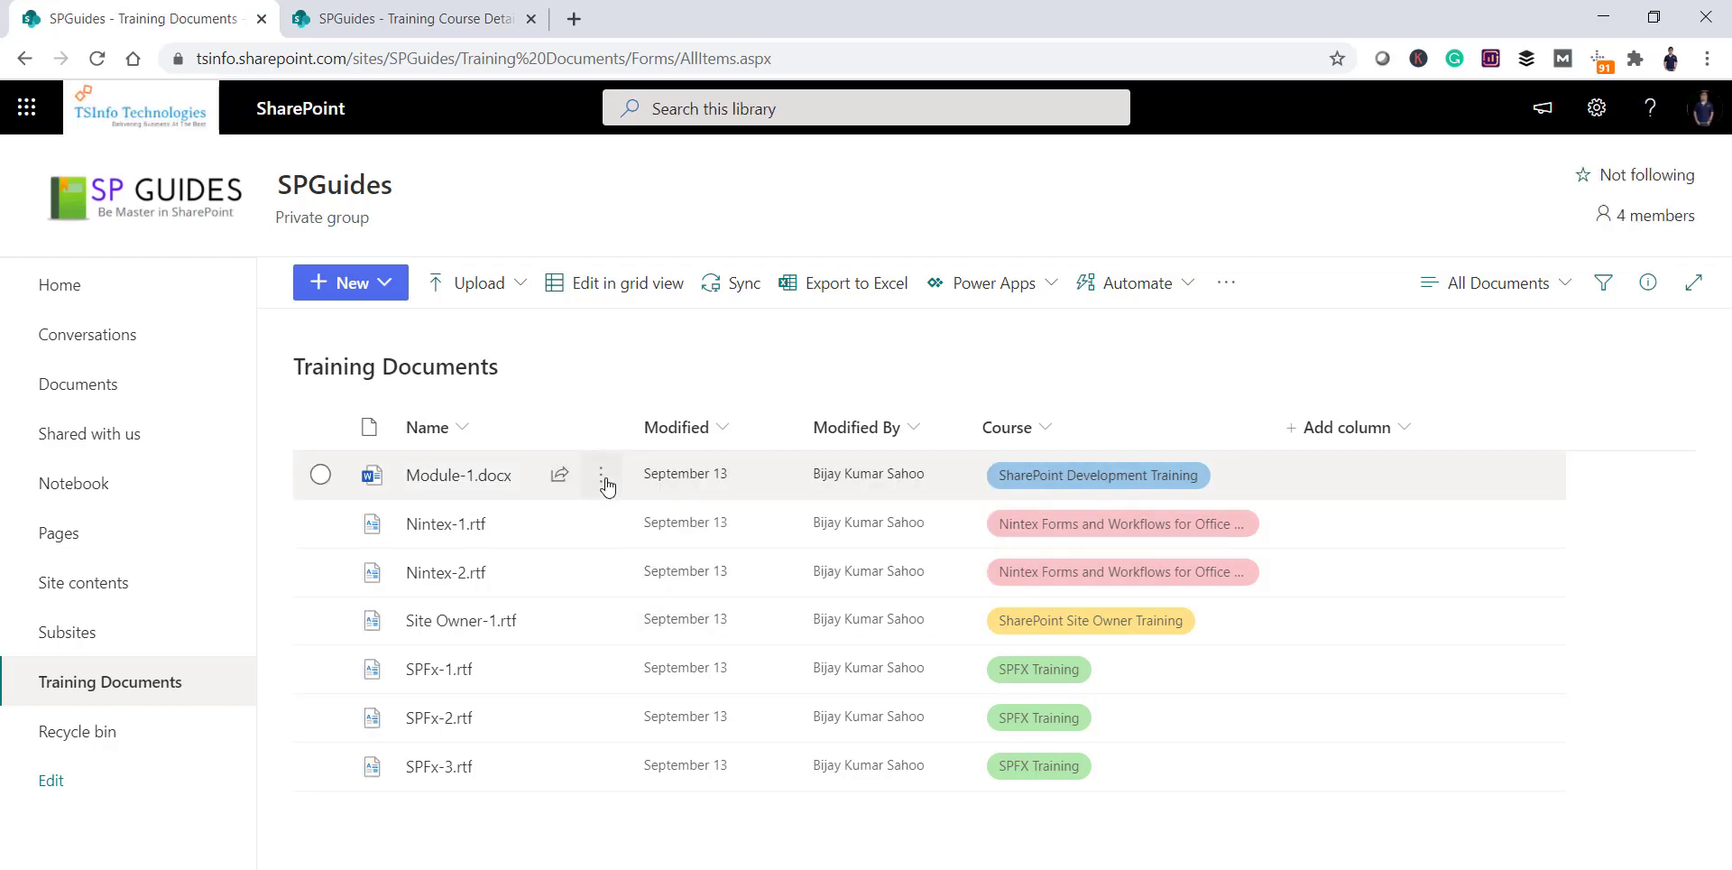
left_click(608, 485)
left_click(602, 477)
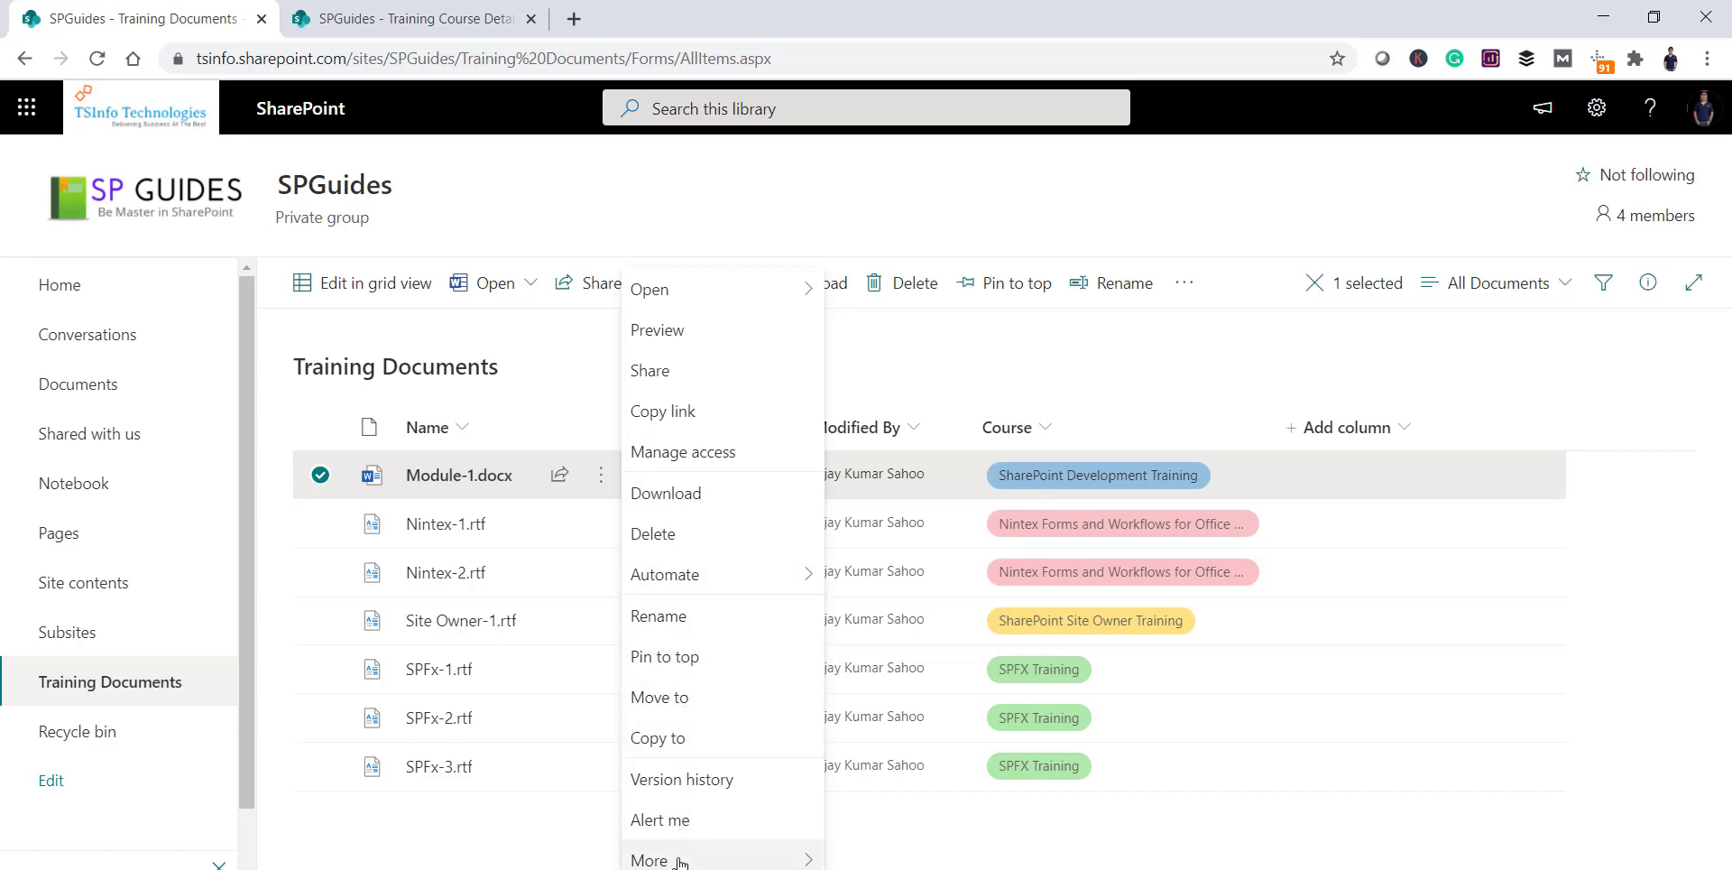
mouse_move(733, 866)
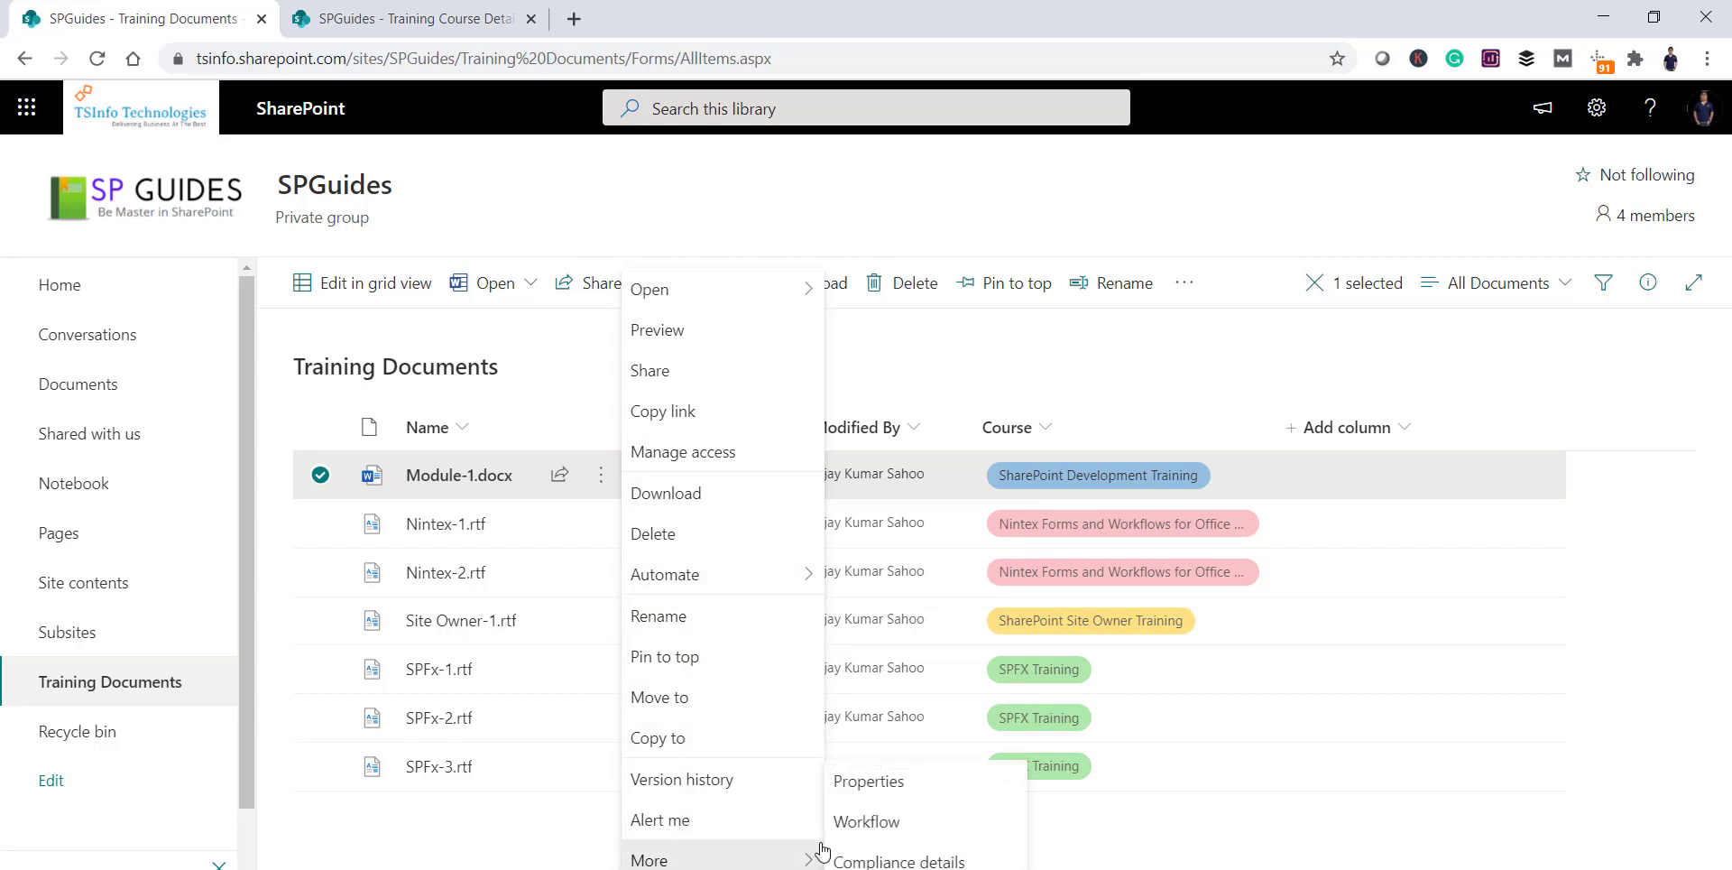
left_click(855, 781)
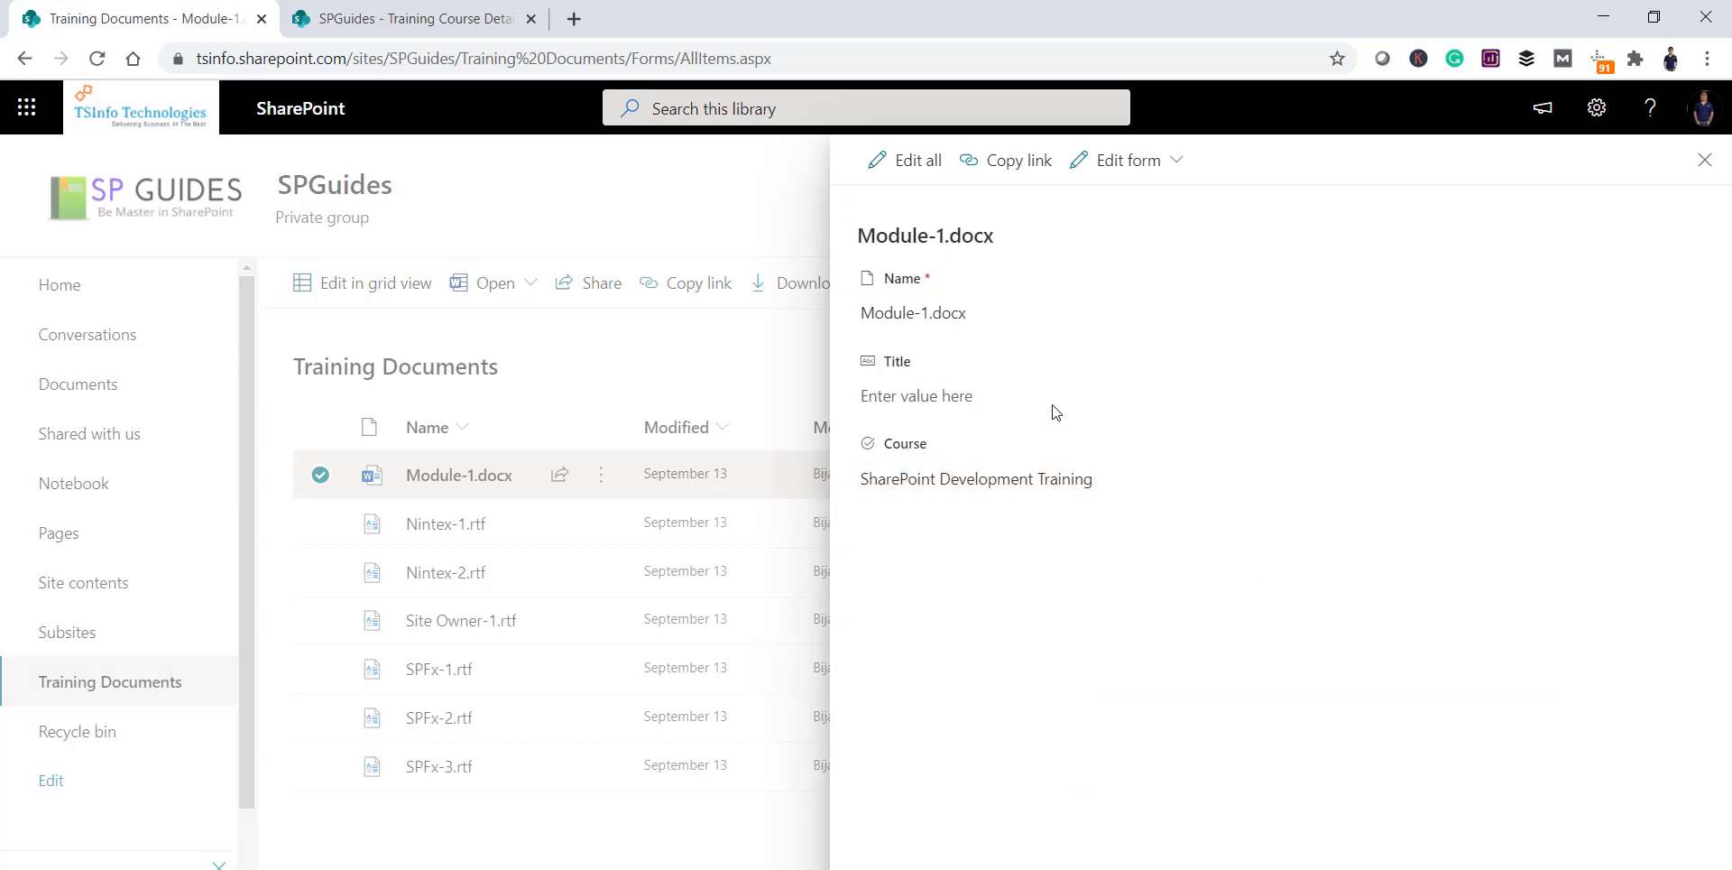
left_click(991, 397)
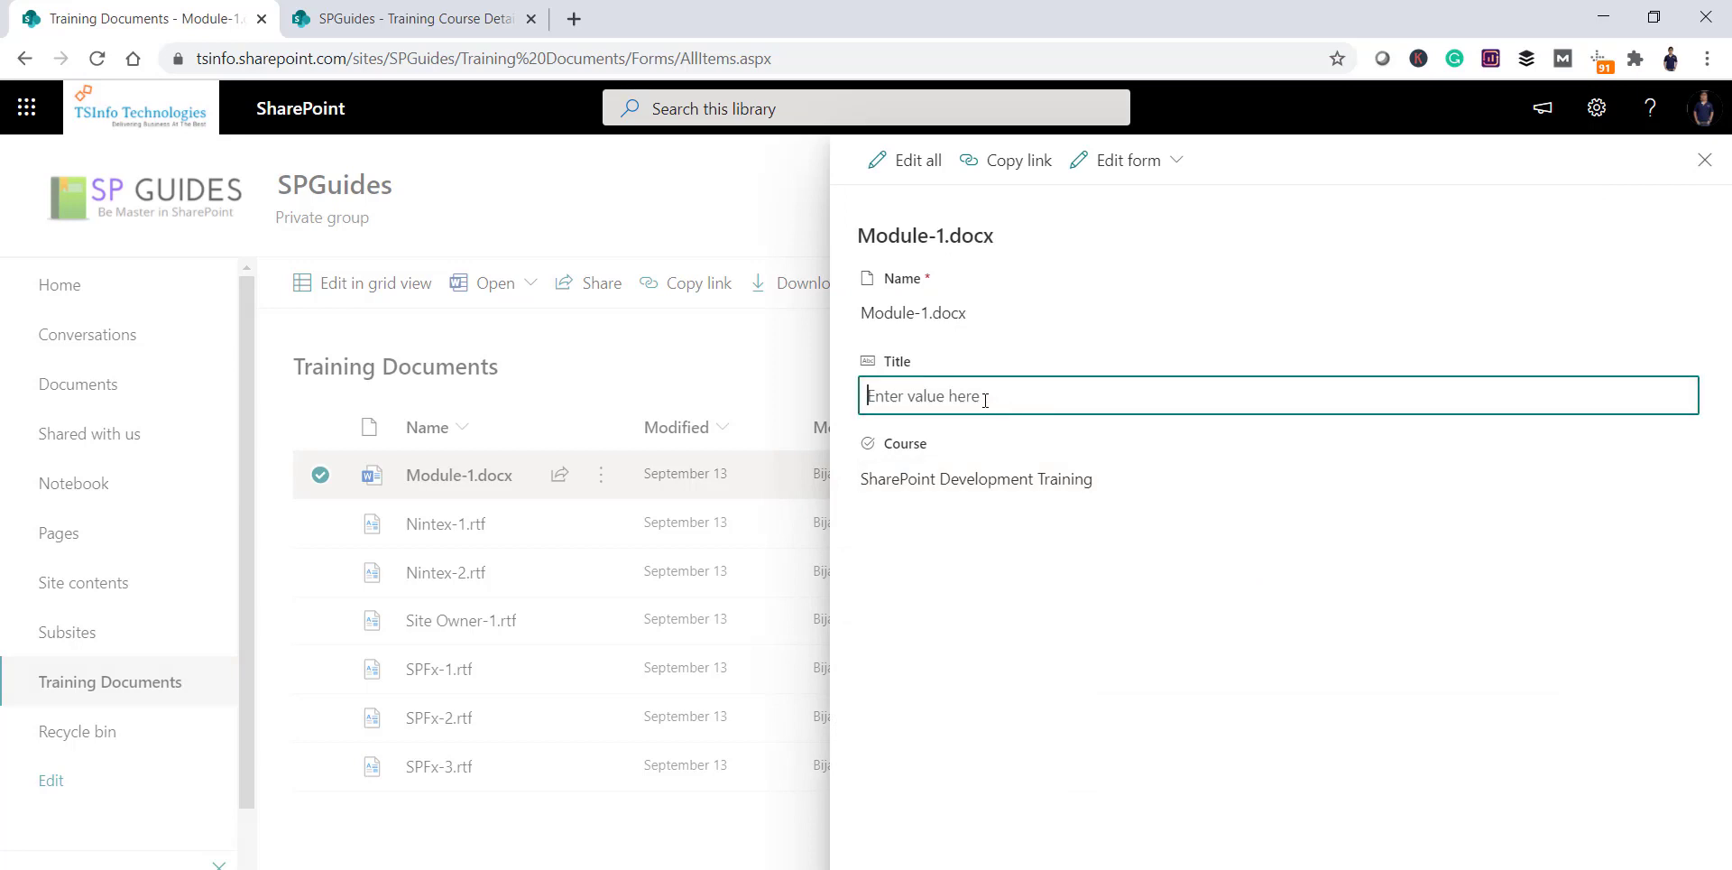
type("Module")
type("s")
type("1")
Change the Course of Module-1.docx to SPFX Training
left_click(989, 480)
left_click(1070, 505)
left_click(1074, 577)
left_click(1029, 504)
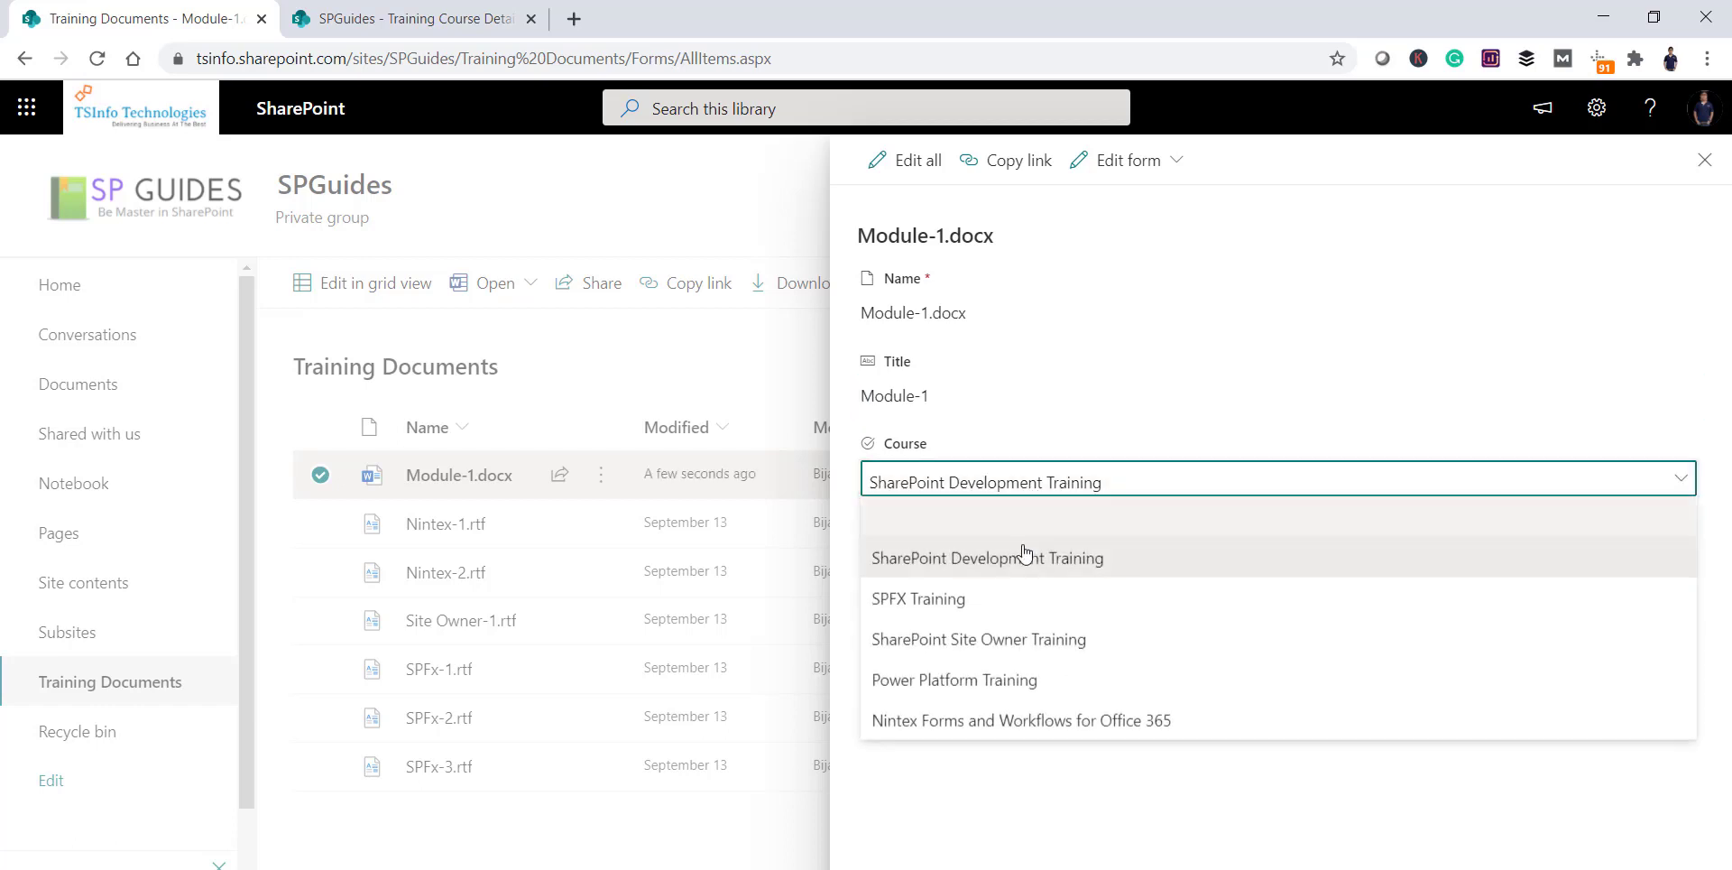
left_click(975, 609)
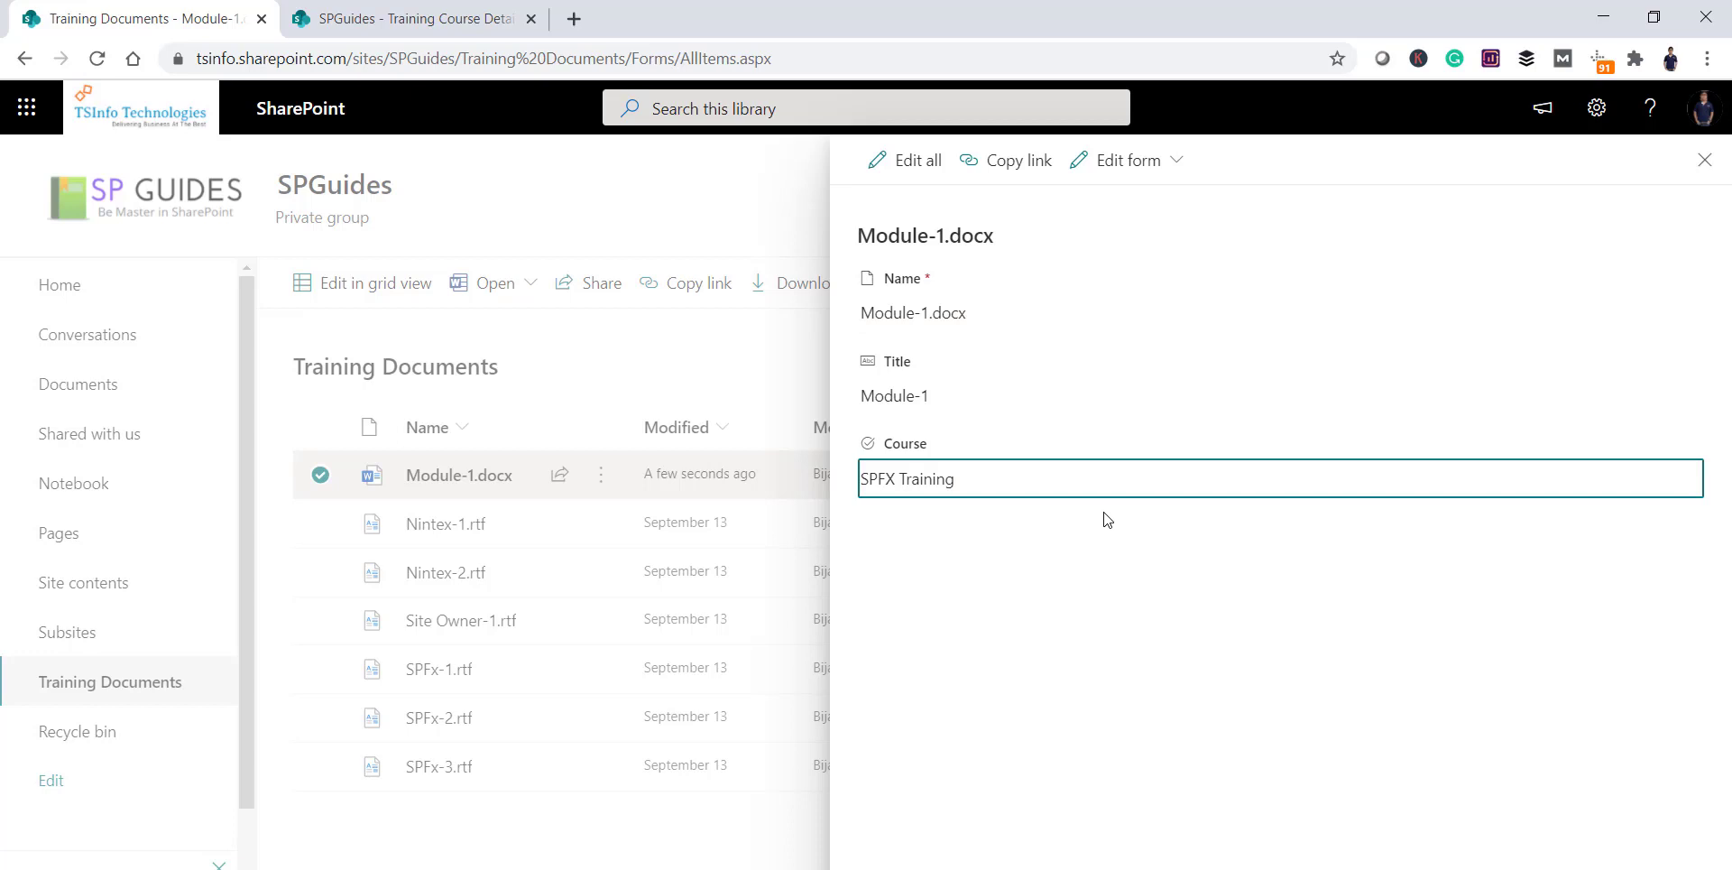
Open all properties of Module-1.docx for editing, save them and close the properties form
key("alt+Tab")
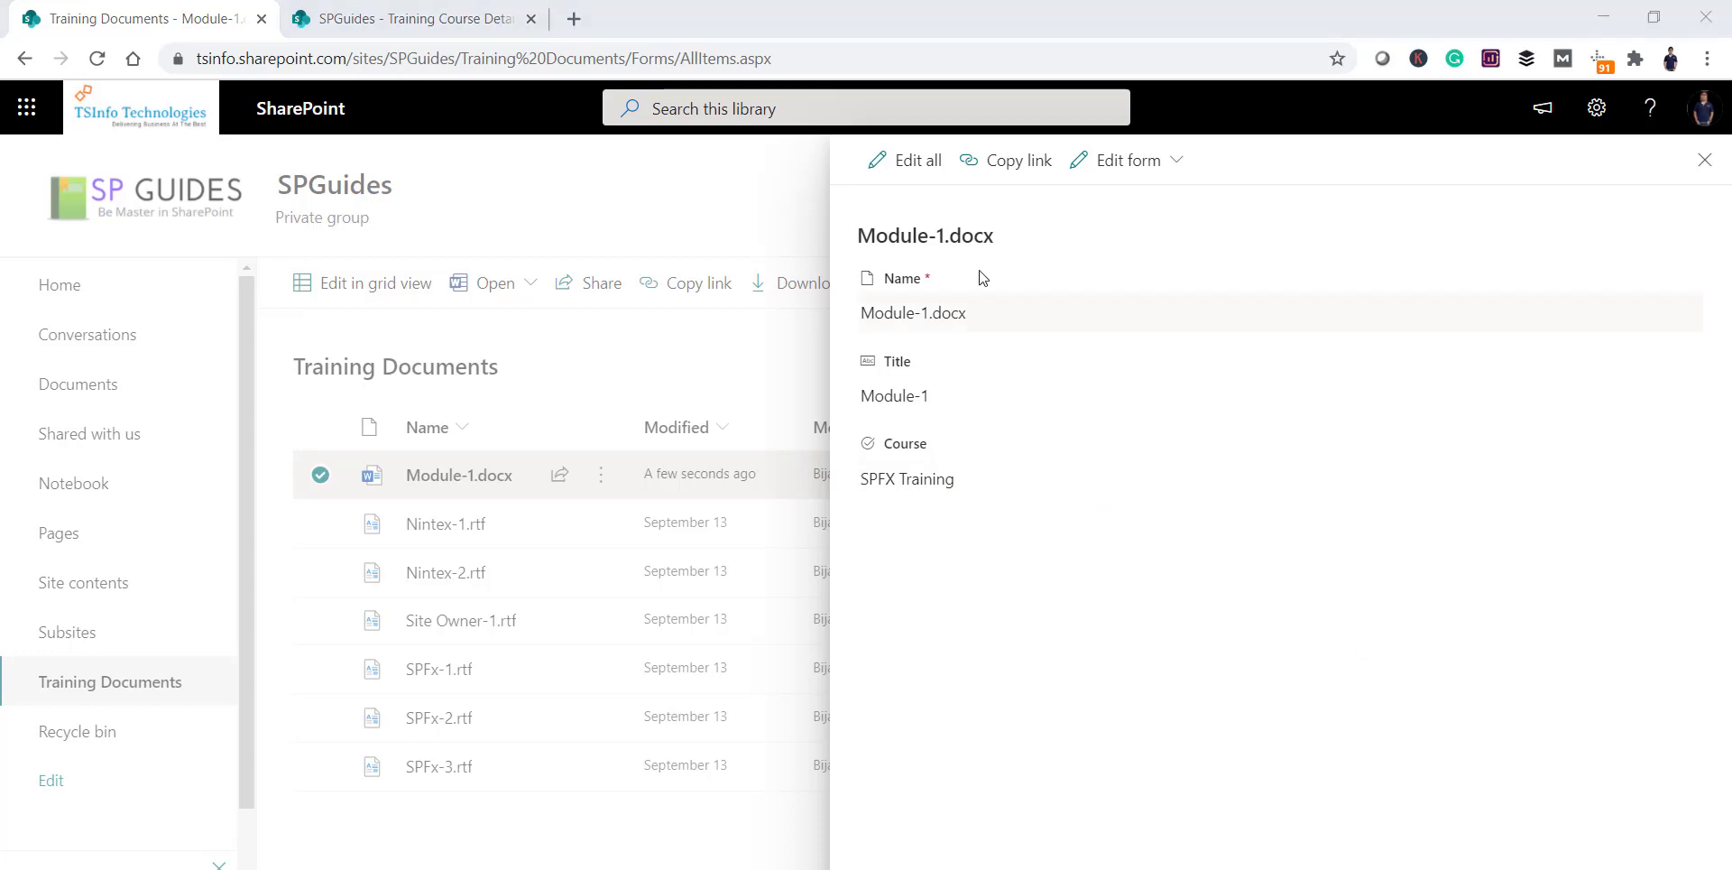
left_click(922, 162)
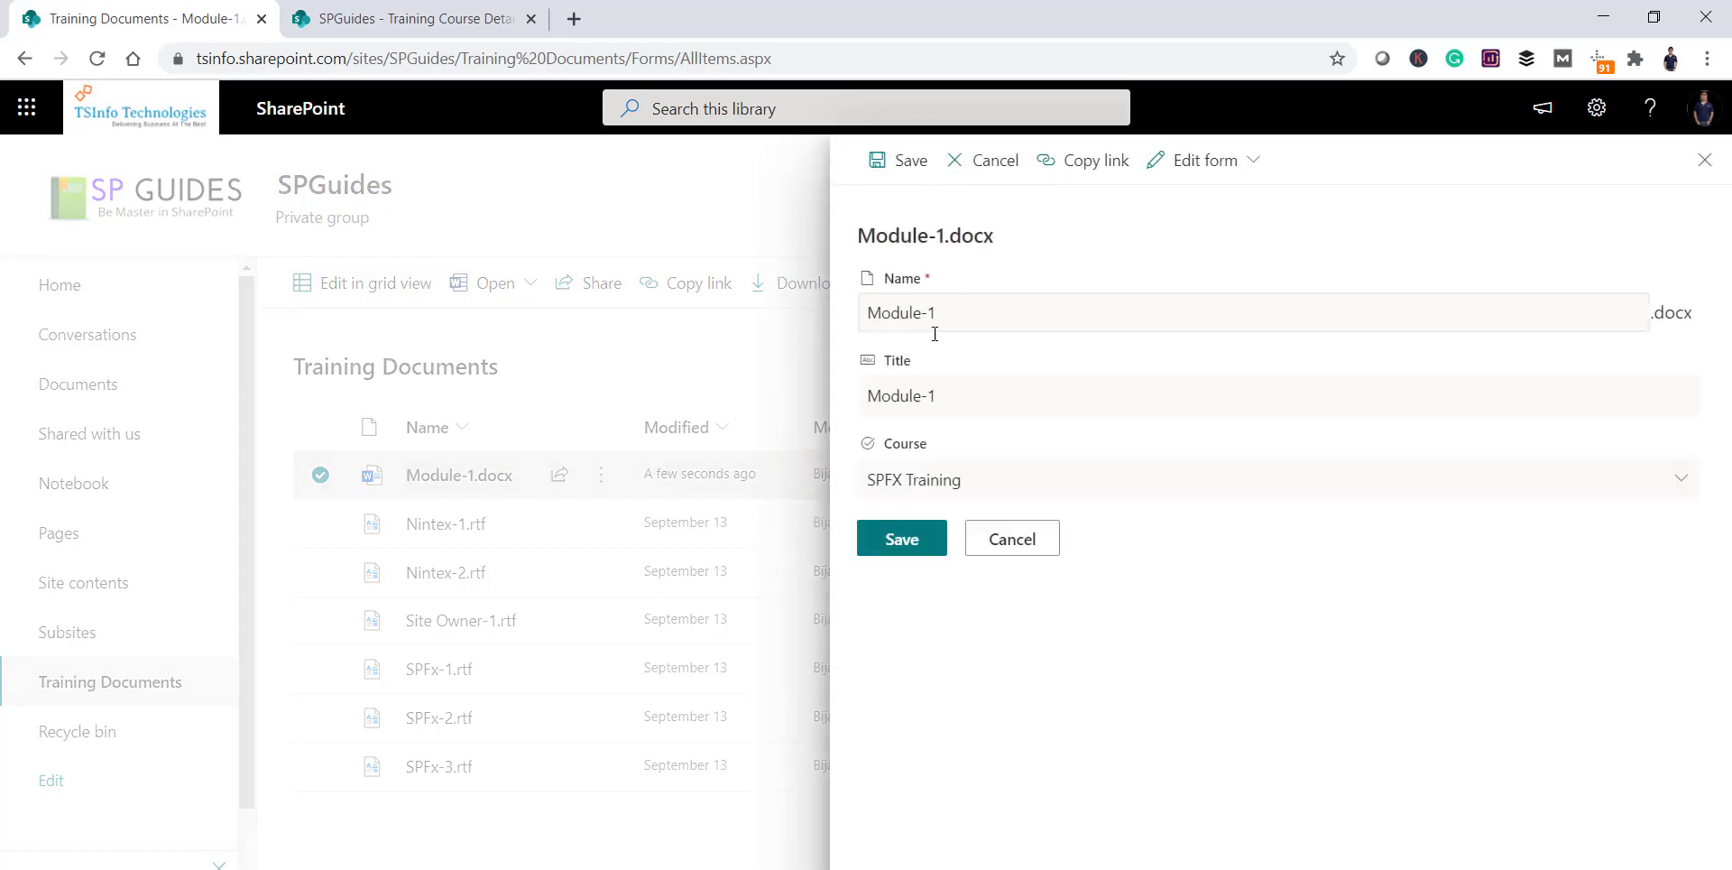
left_click(915, 548)
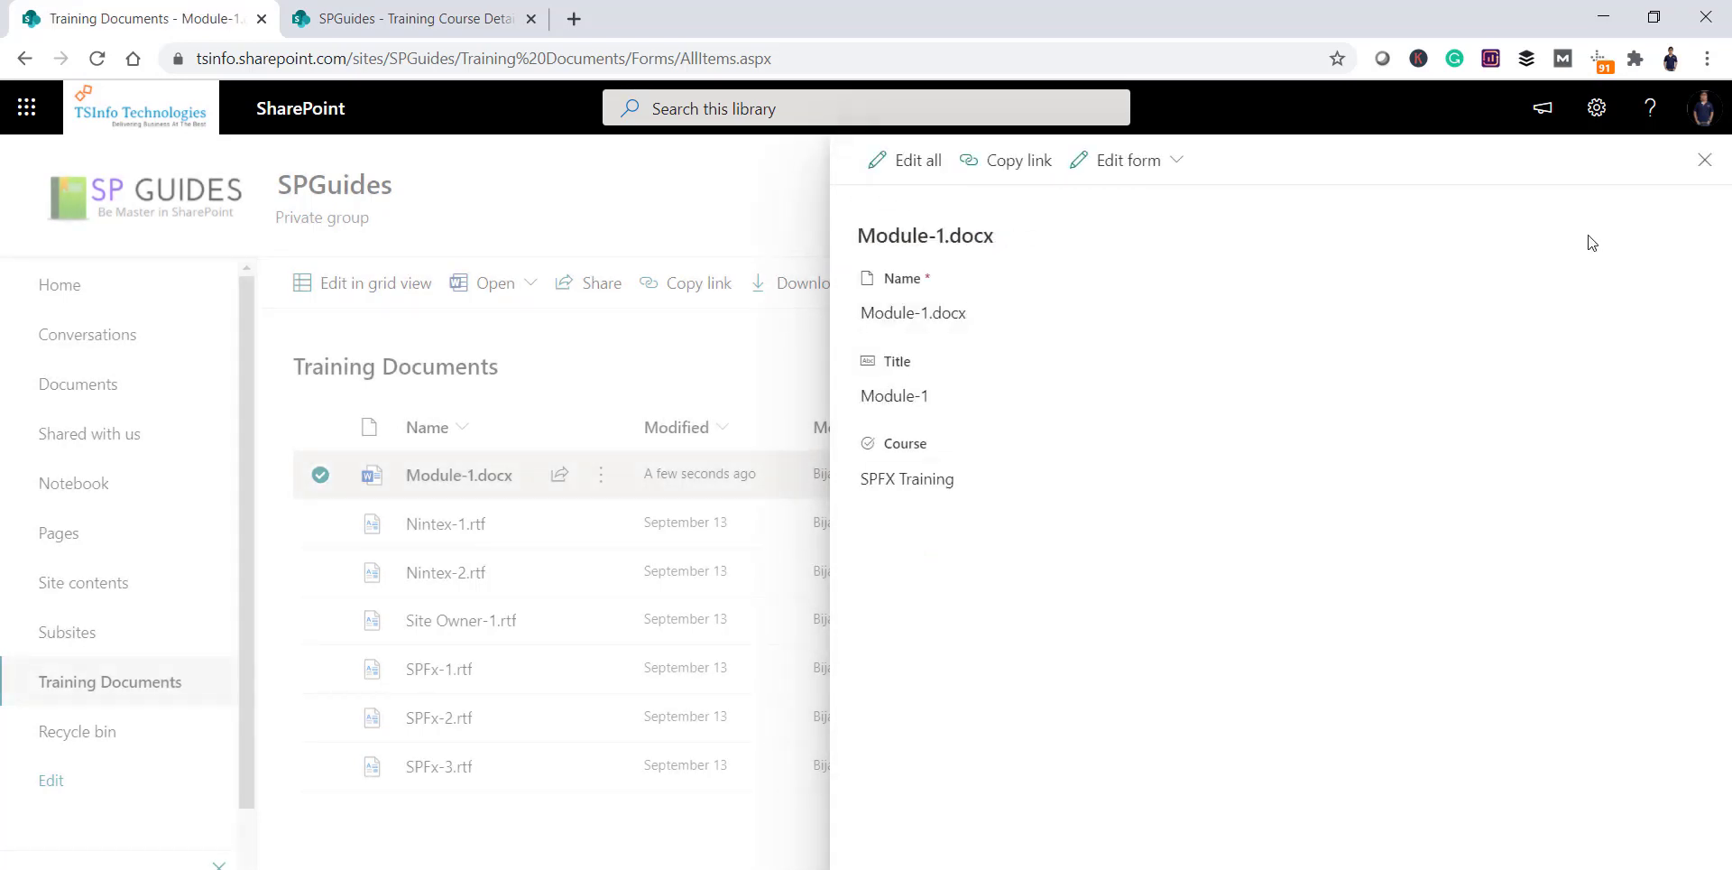
left_click(1702, 161)
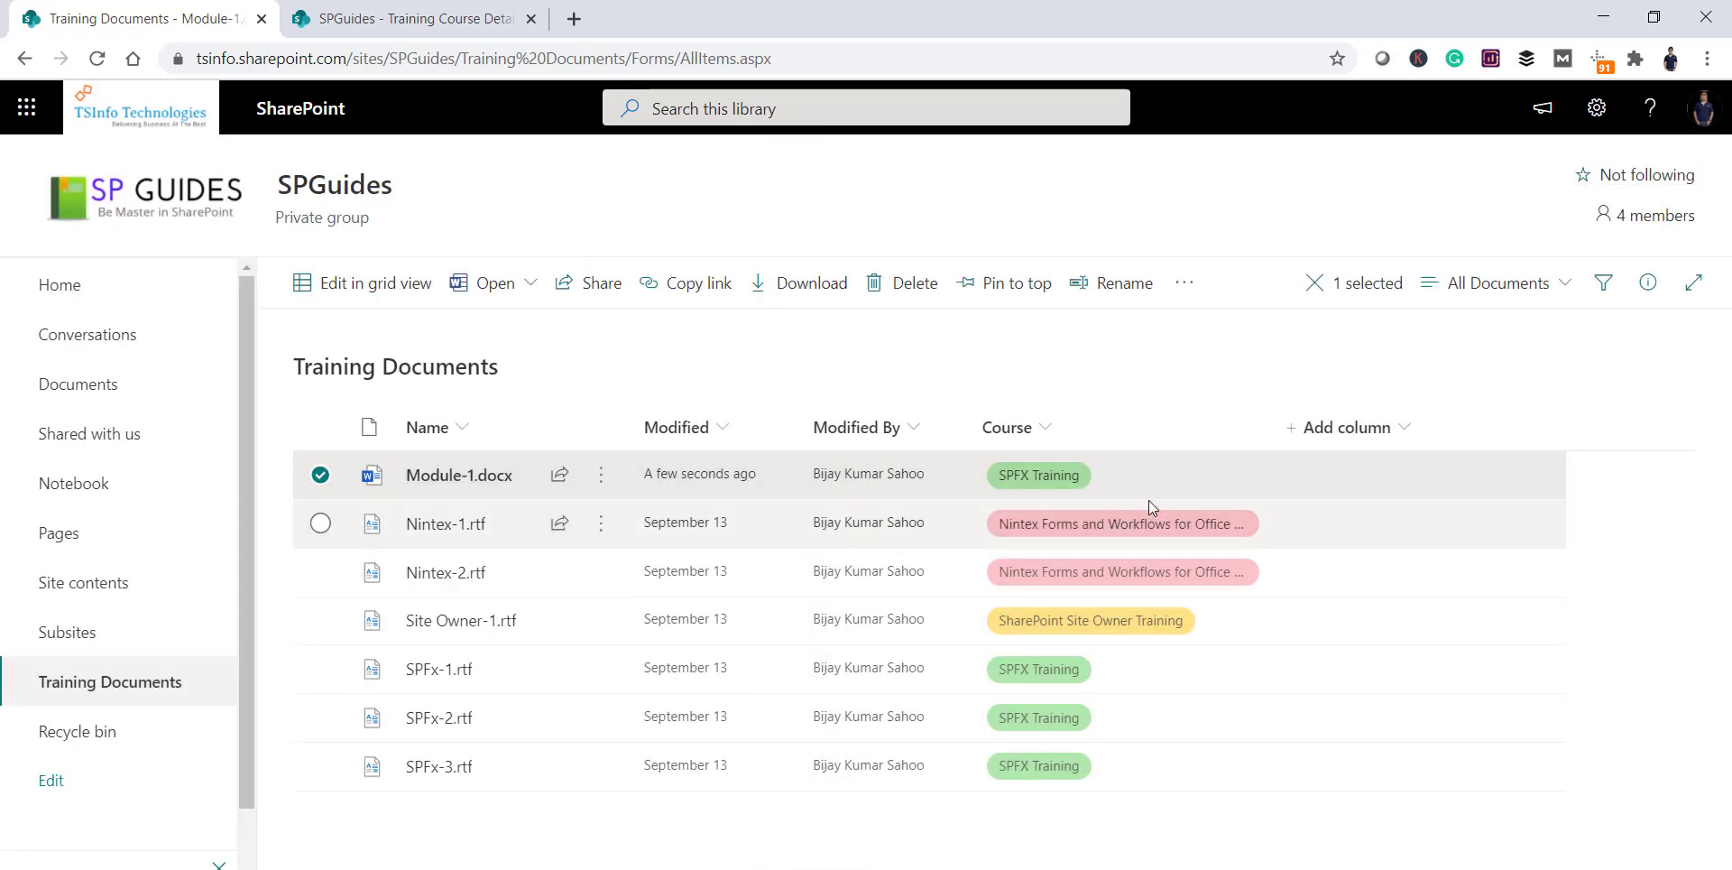
Review the version history of Module-1.docx, including the property changes recorded for each version, and close it
left_click(606, 481)
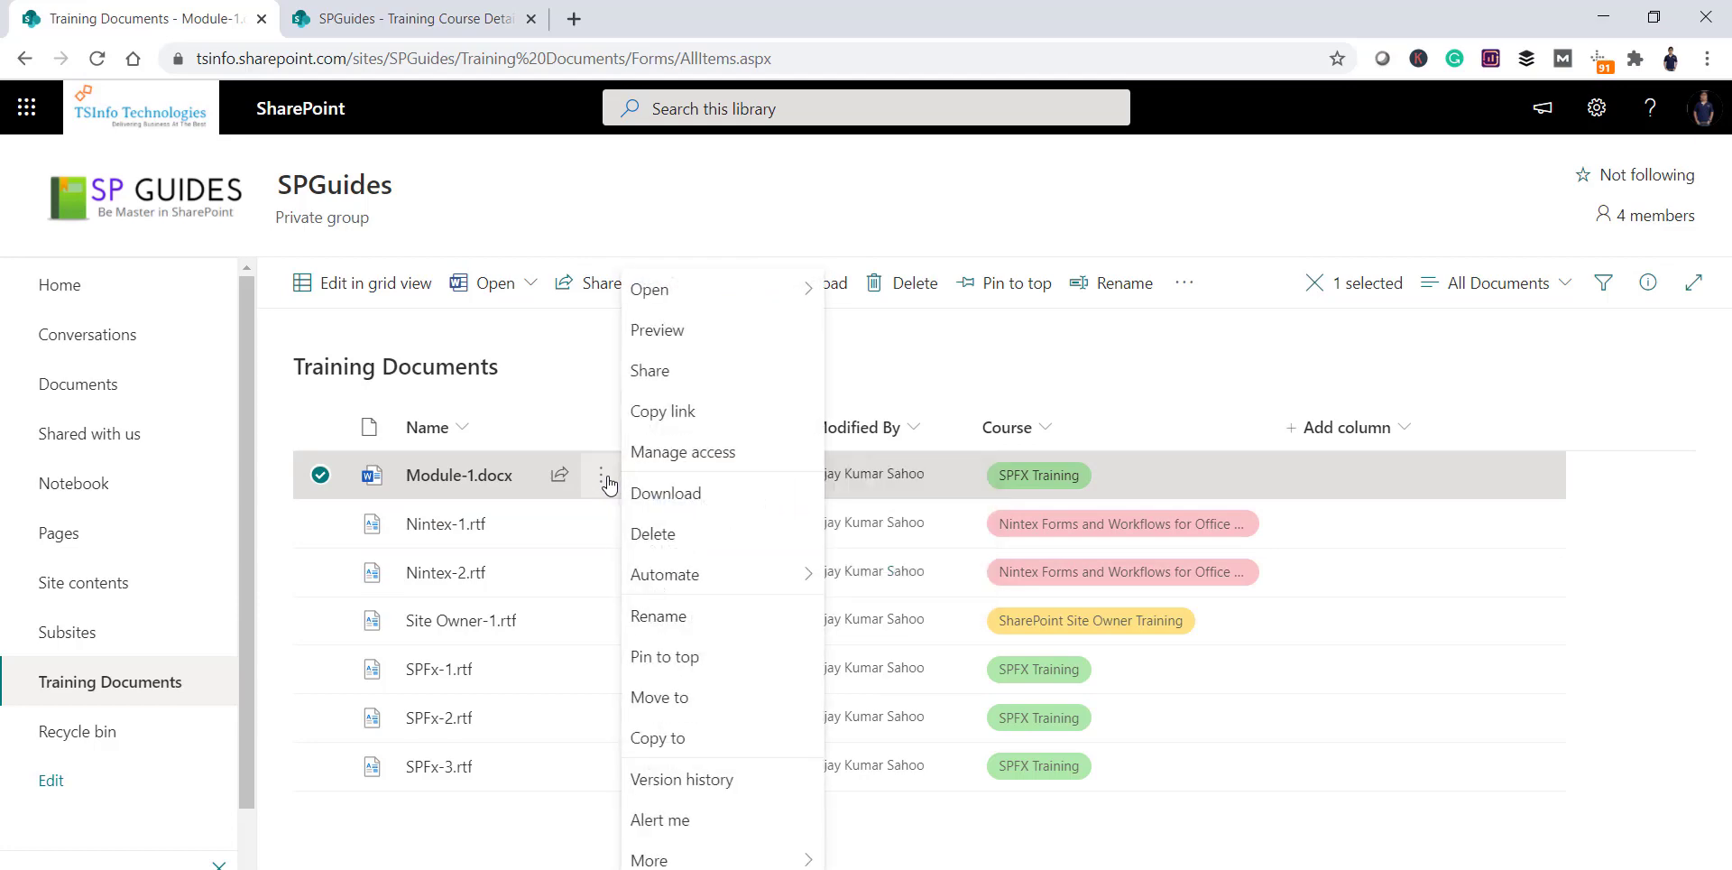
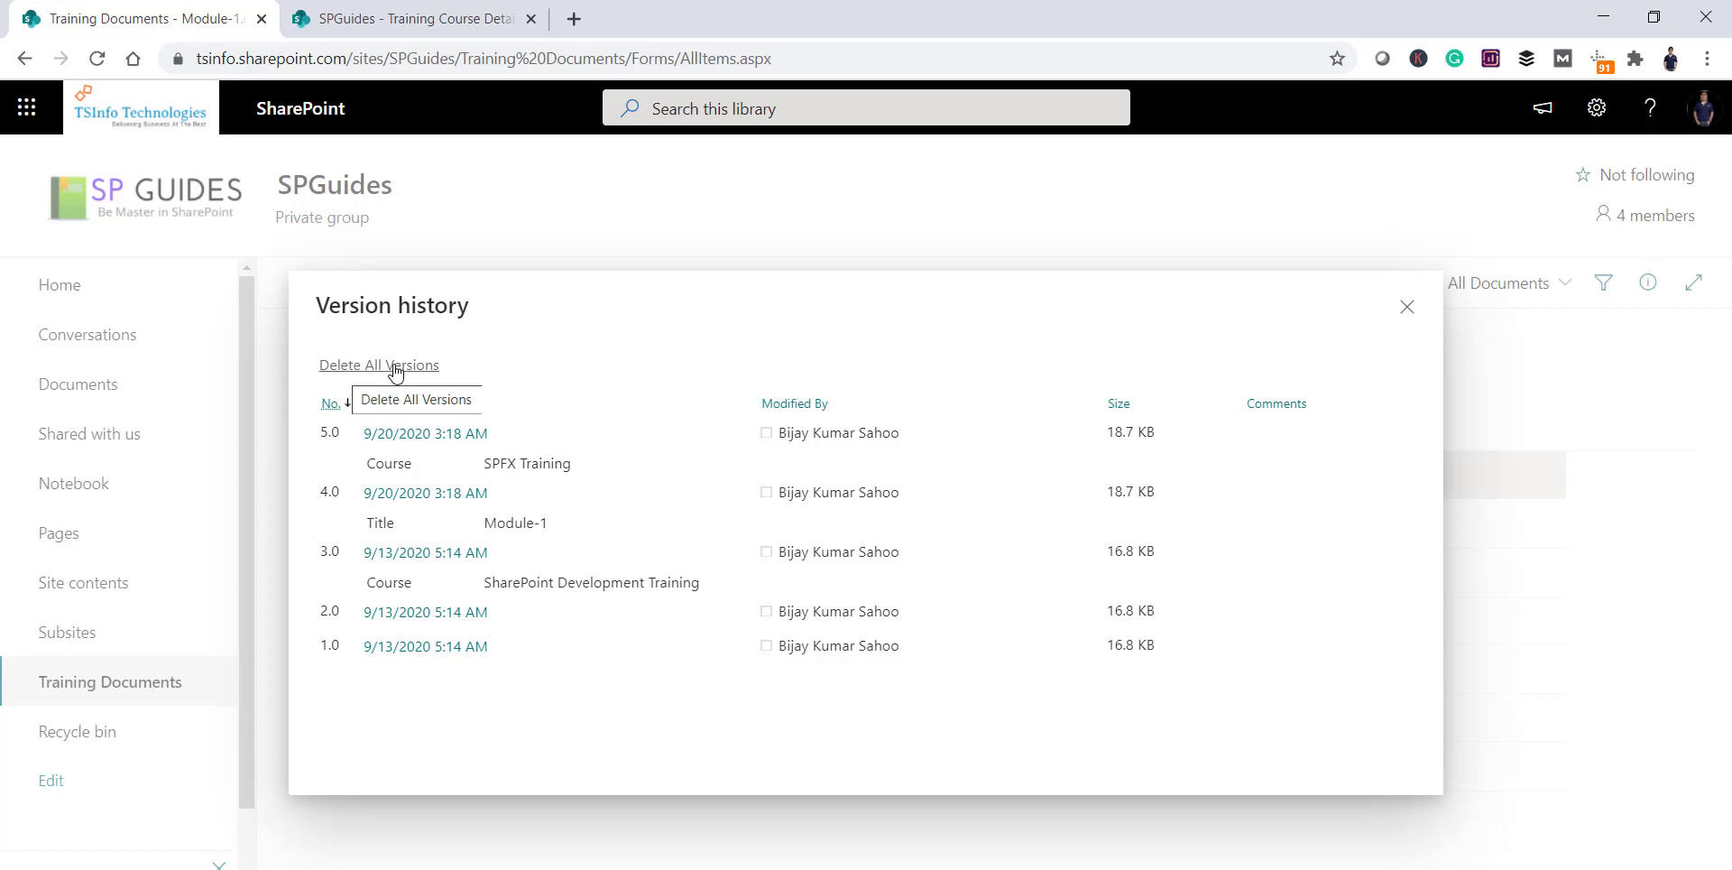
left_click(1408, 307)
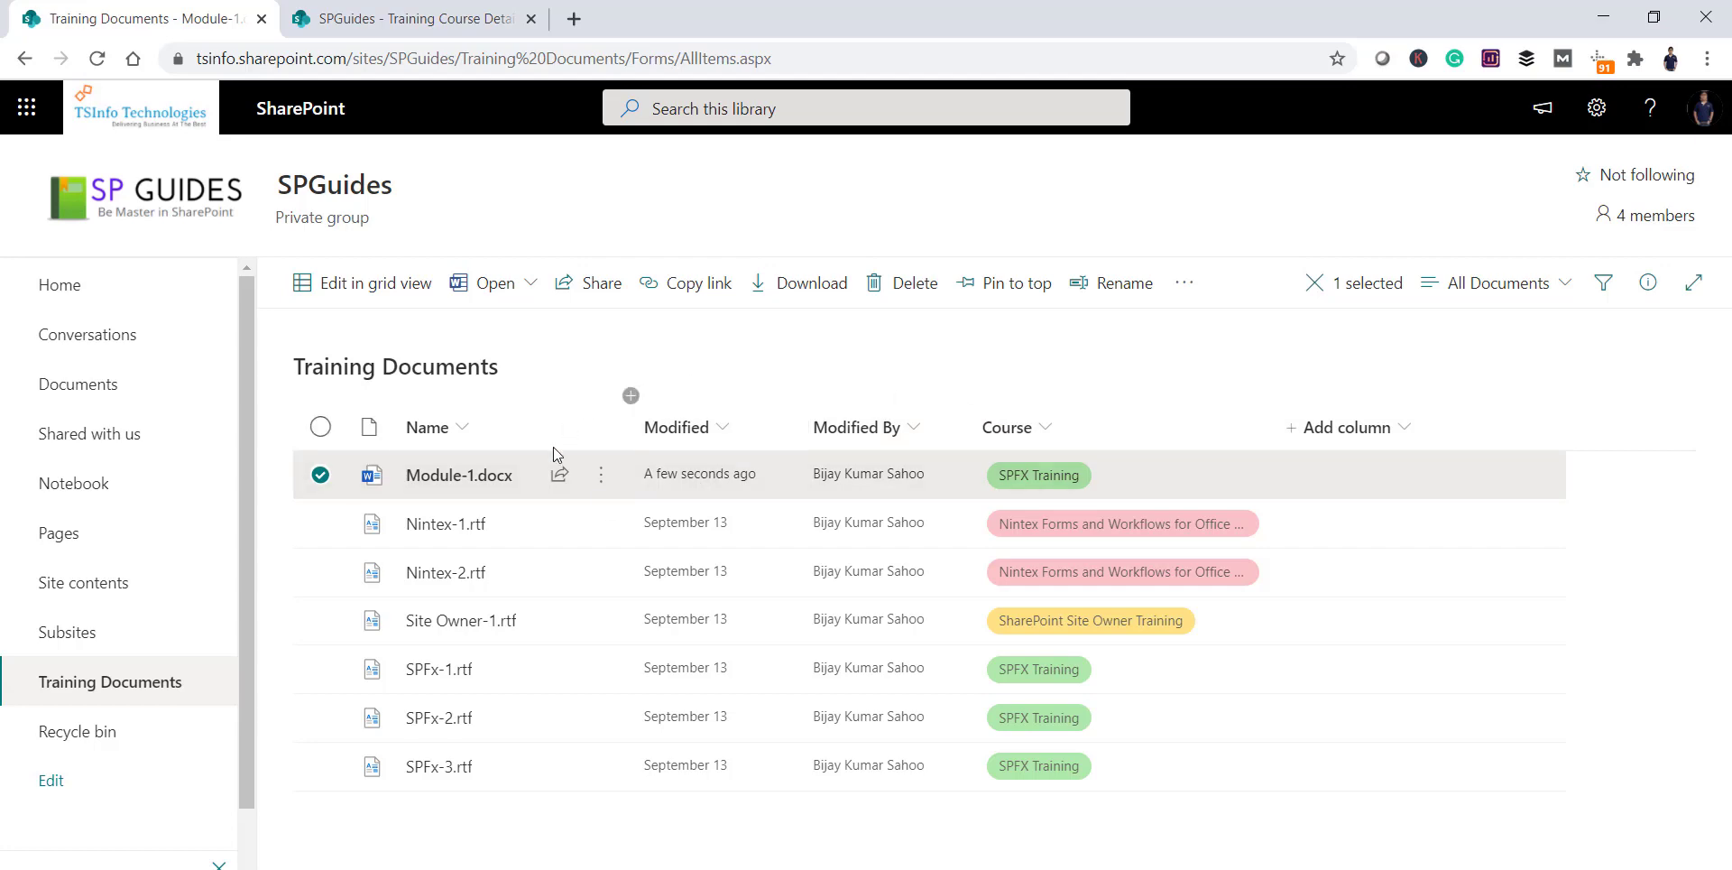
Restore version 4.0 of Module-1.docx from its version history, check the newest entry's Course value and close the history
left_click(601, 475)
mouse_move(627, 571)
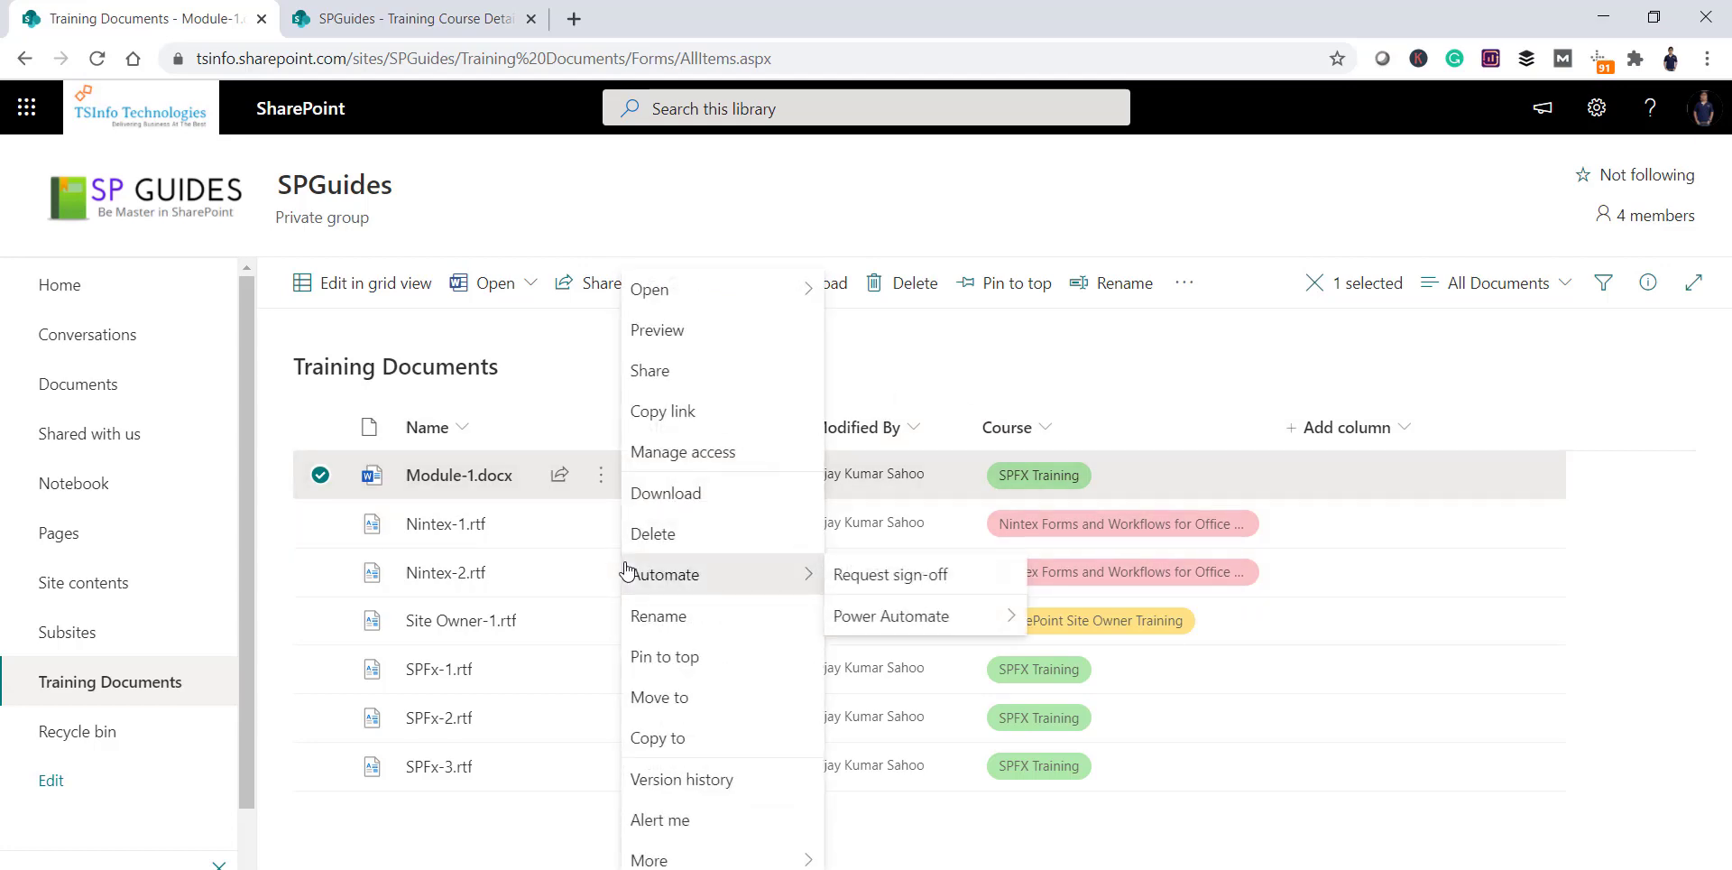
left_click(697, 781)
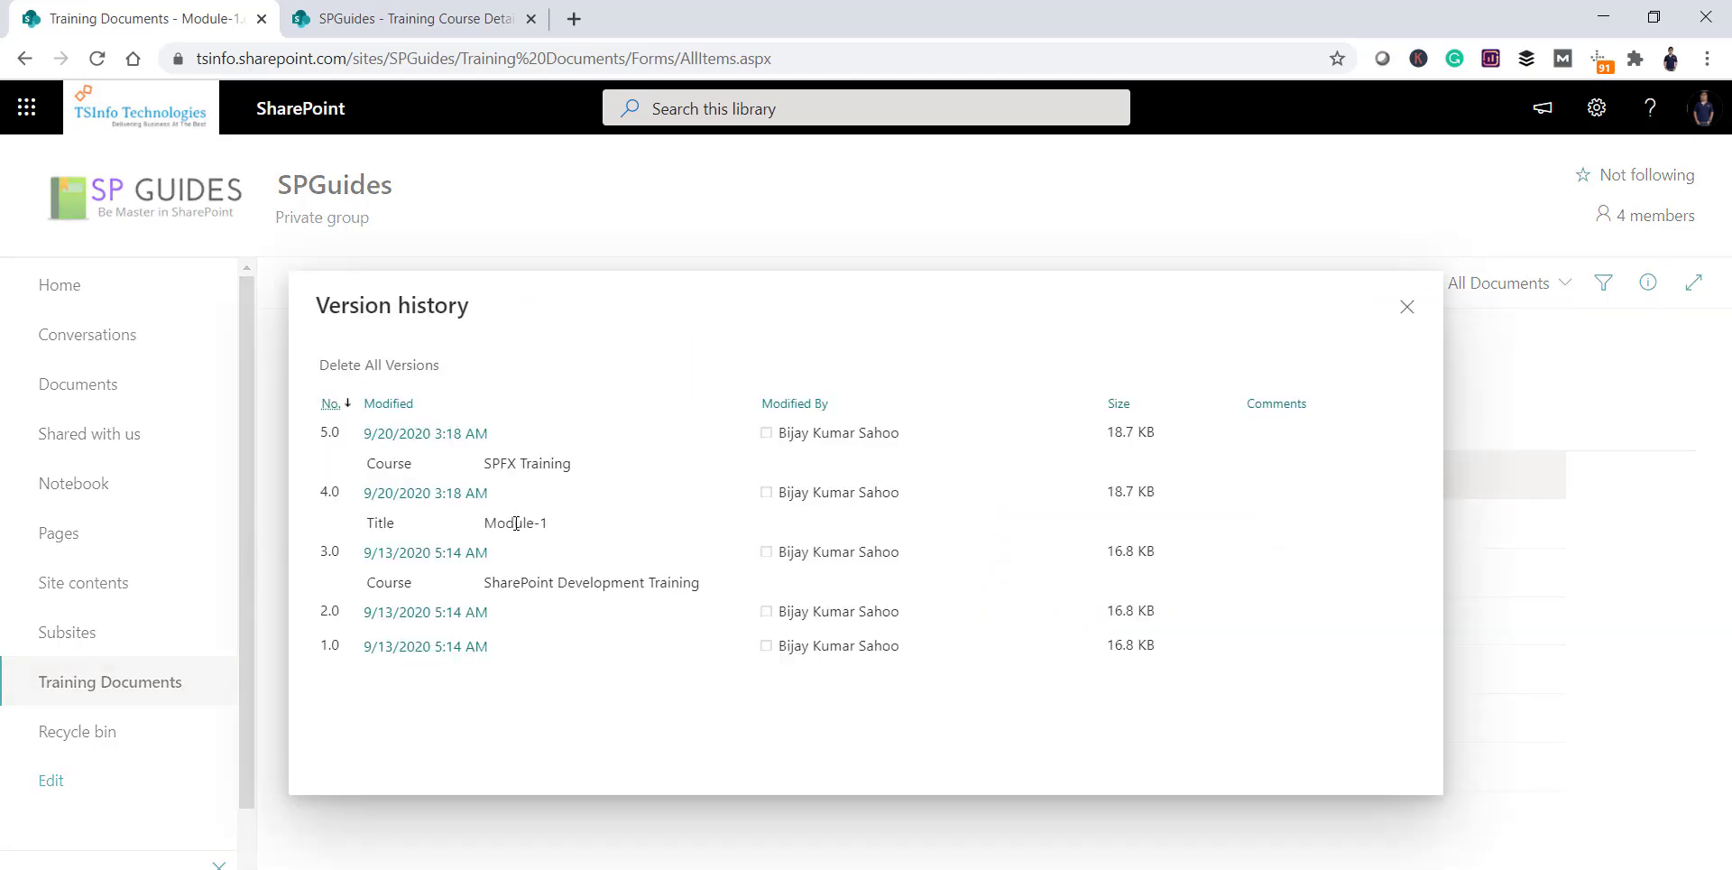
left_click(506, 492)
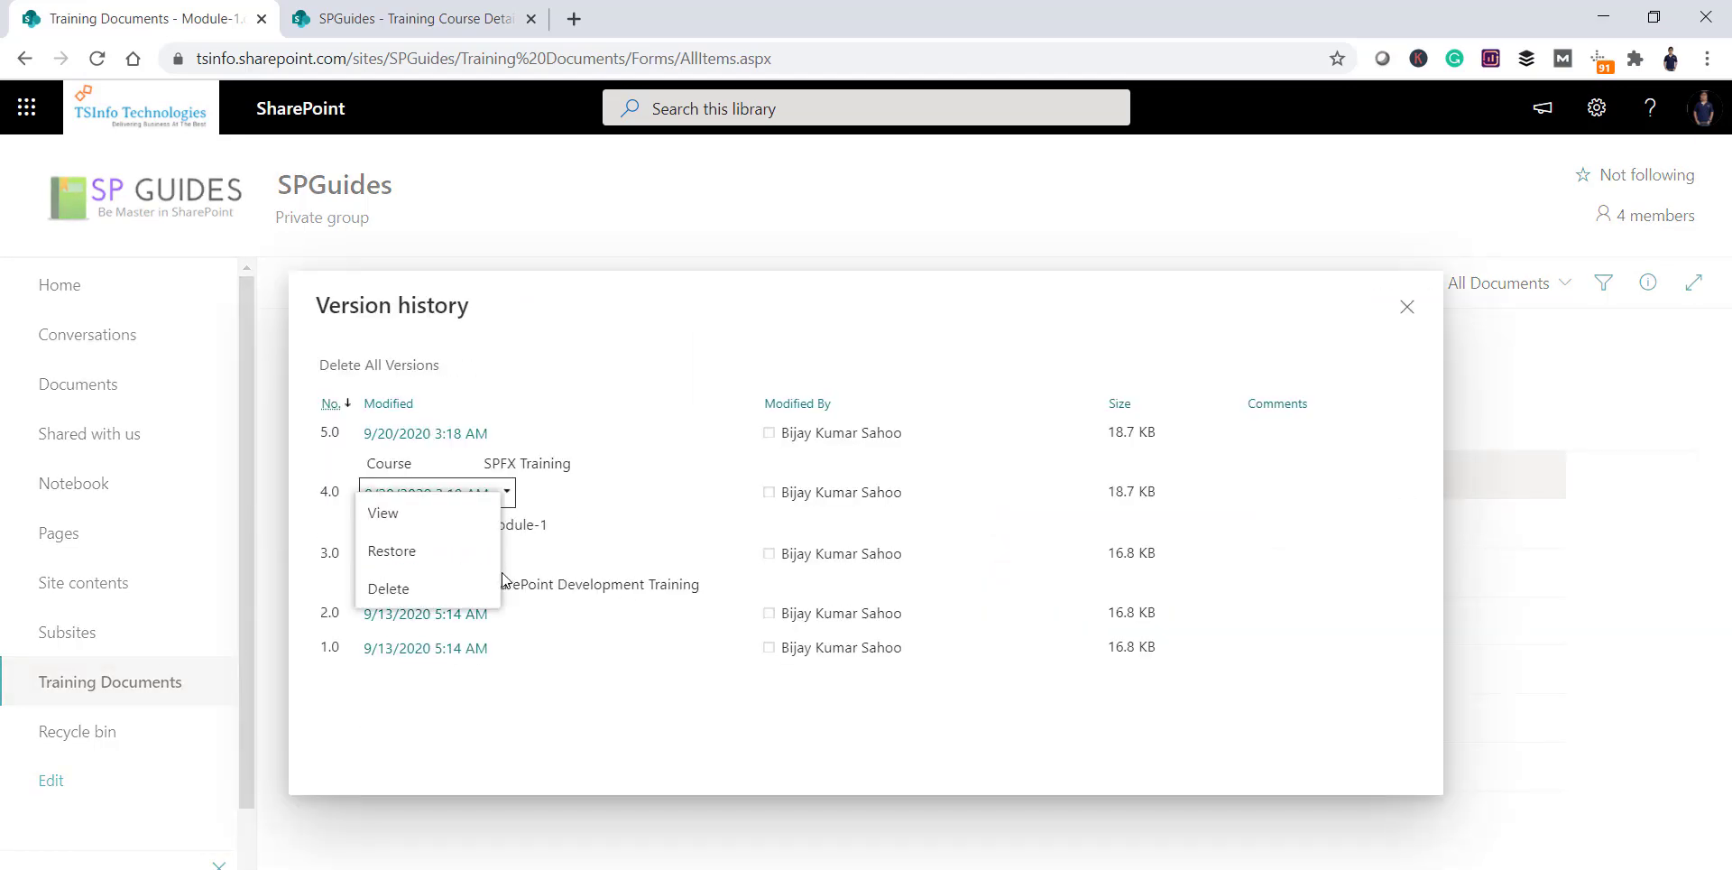
left_click(420, 552)
left_click(982, 209)
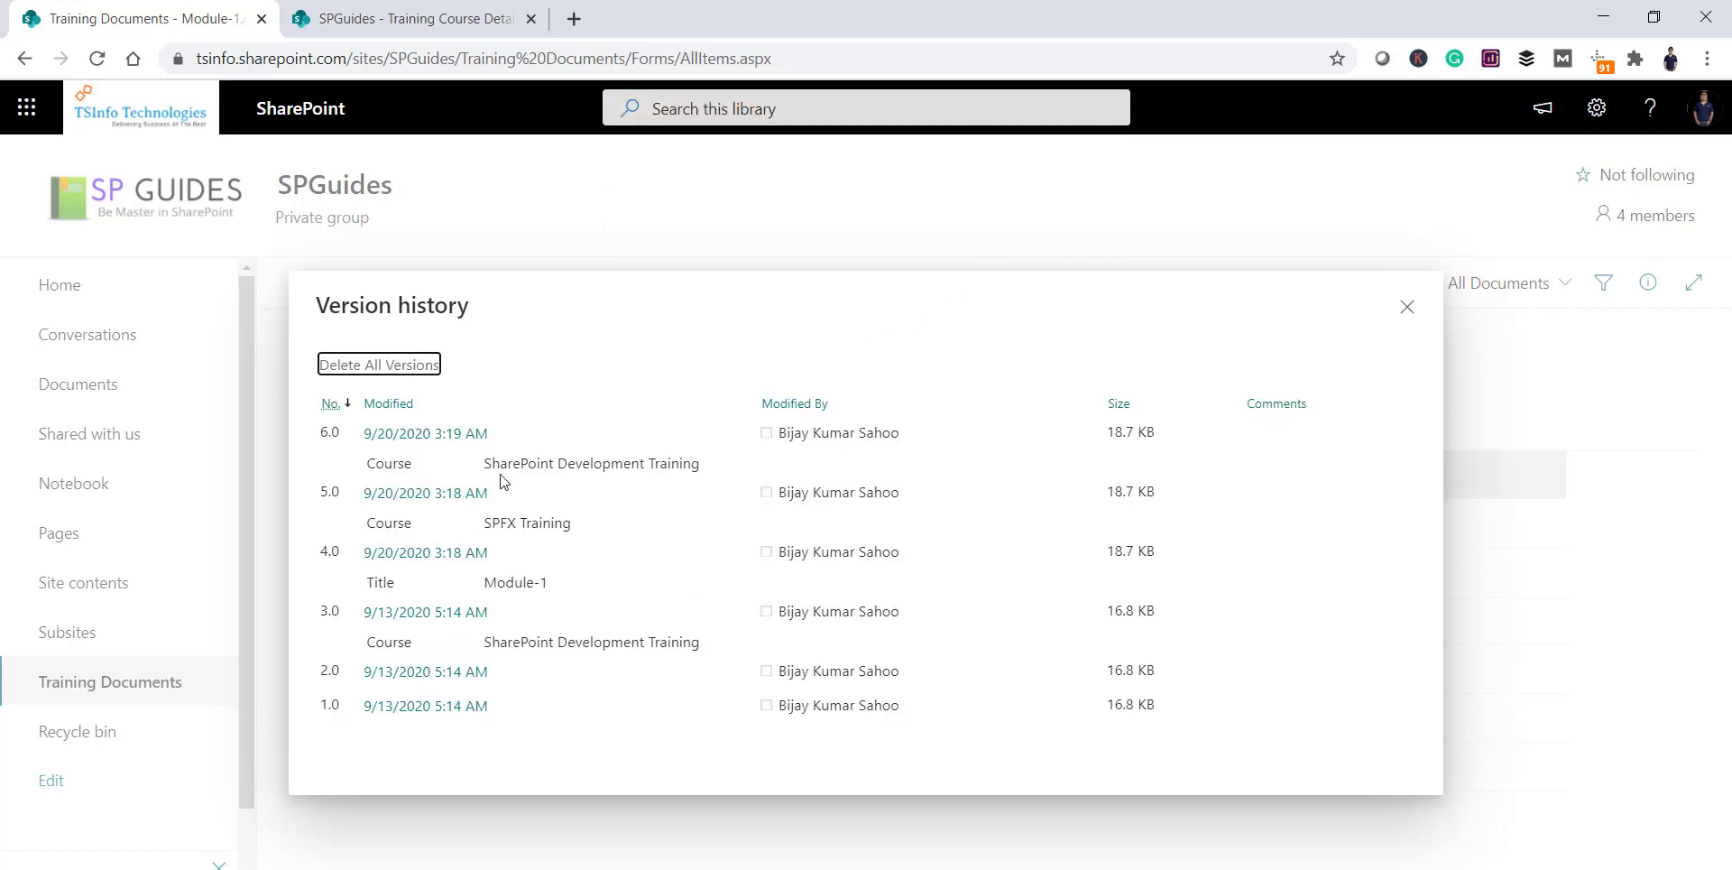
left_click_drag(483, 467, 713, 473)
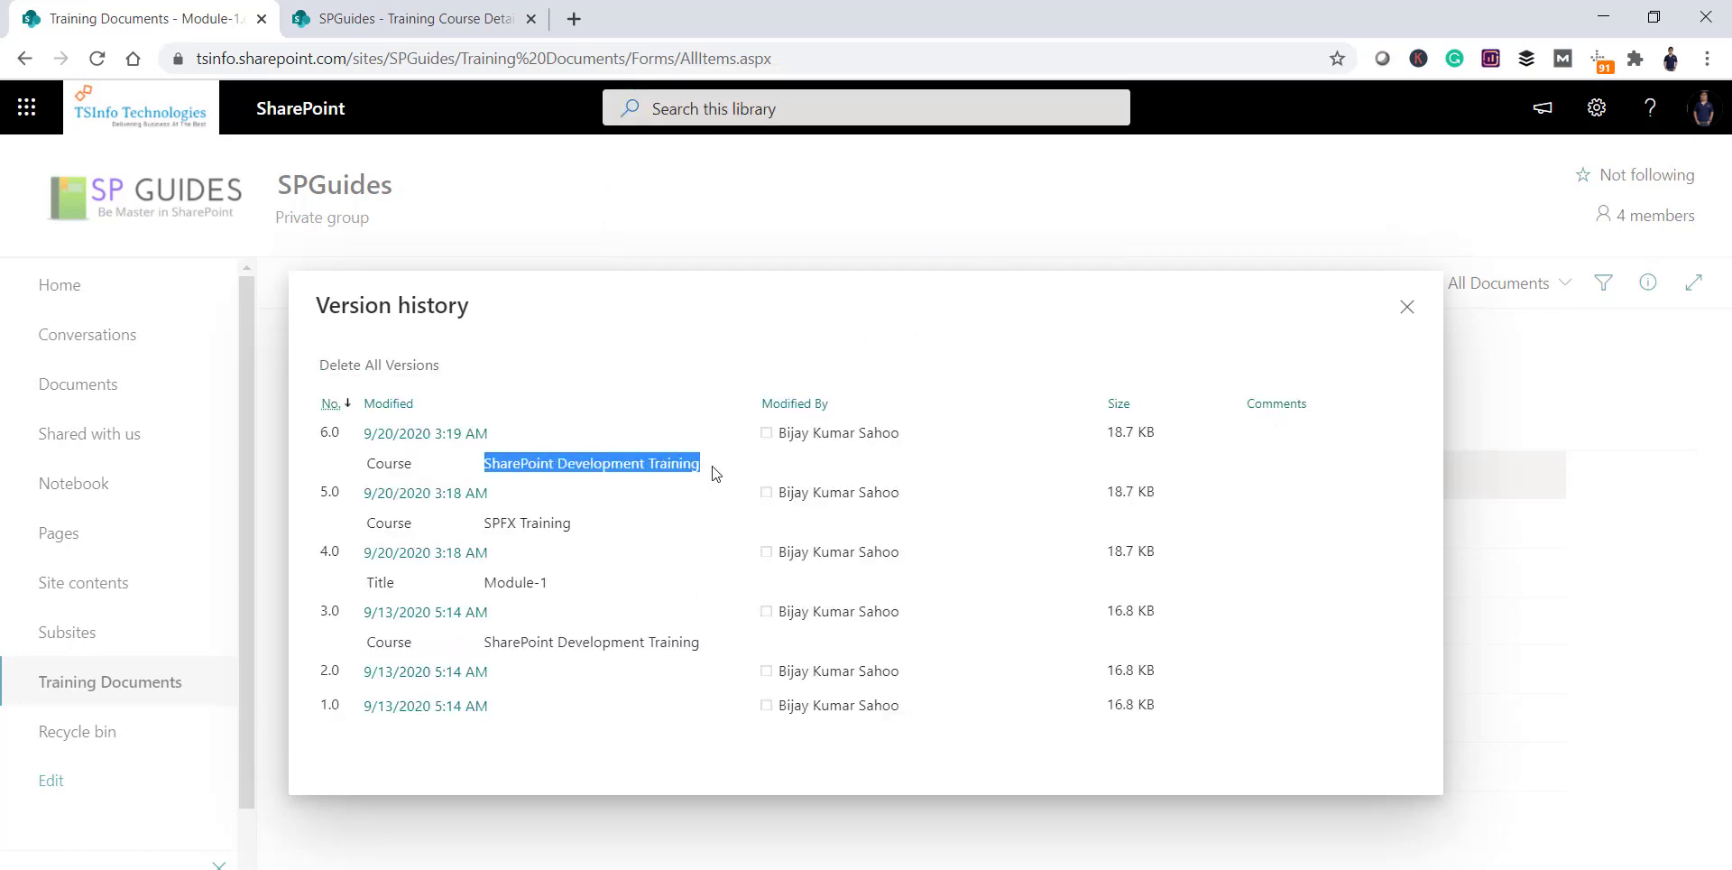
left_click(1406, 309)
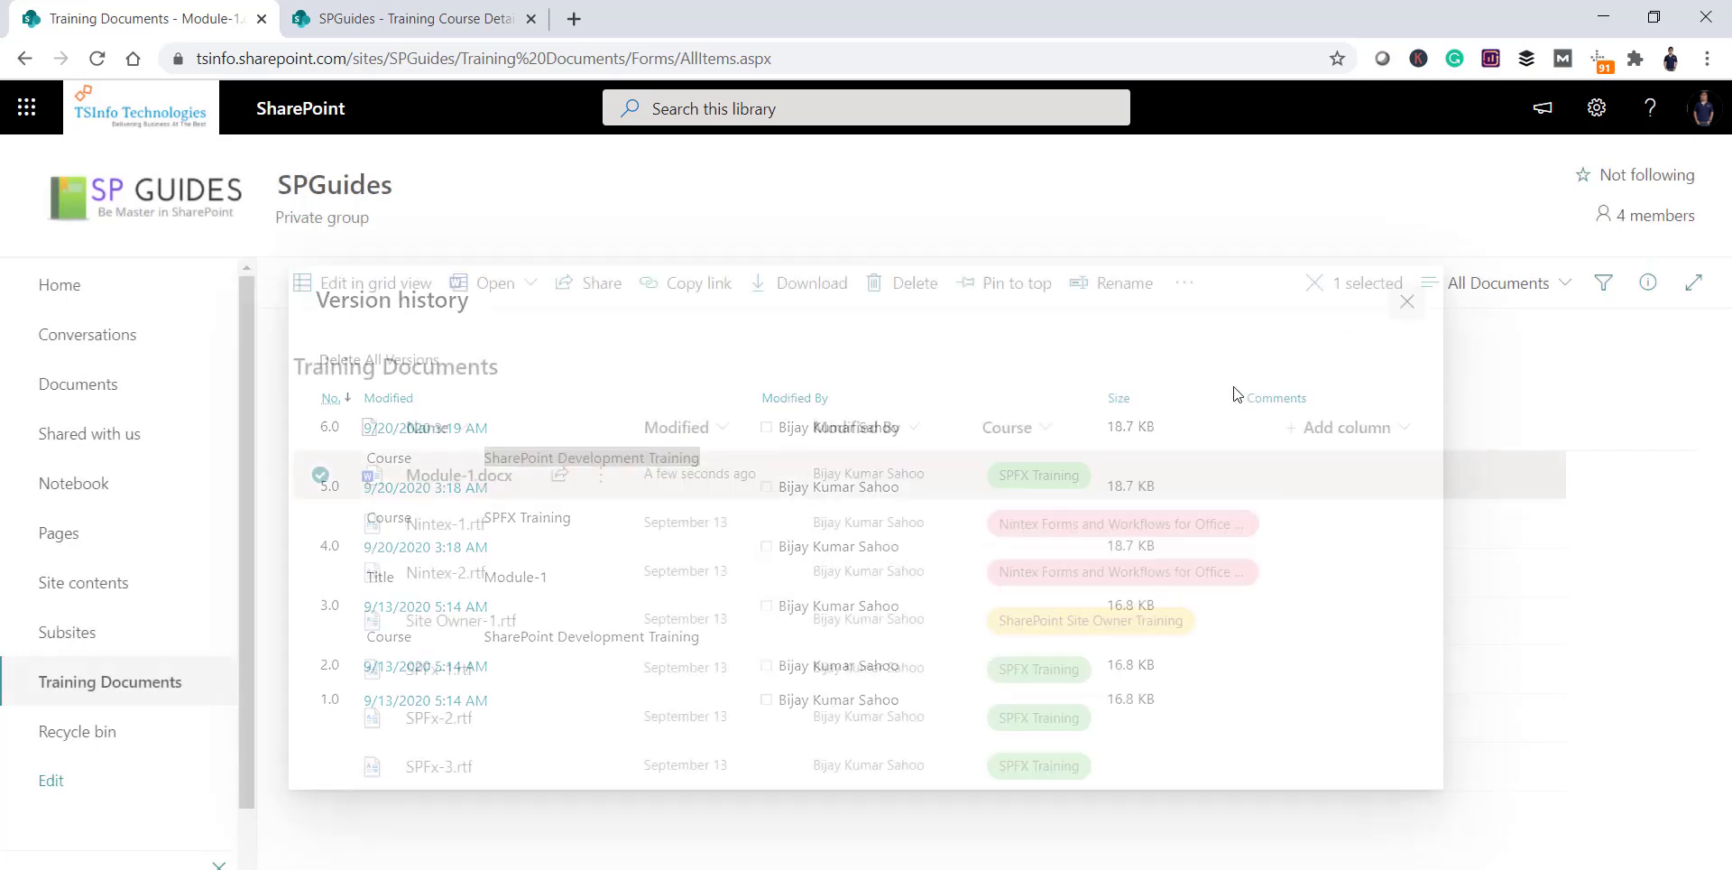
Reload the Training Documents library, review the newest version number in the history of Module-1.docx and close it
left_click(649, 61)
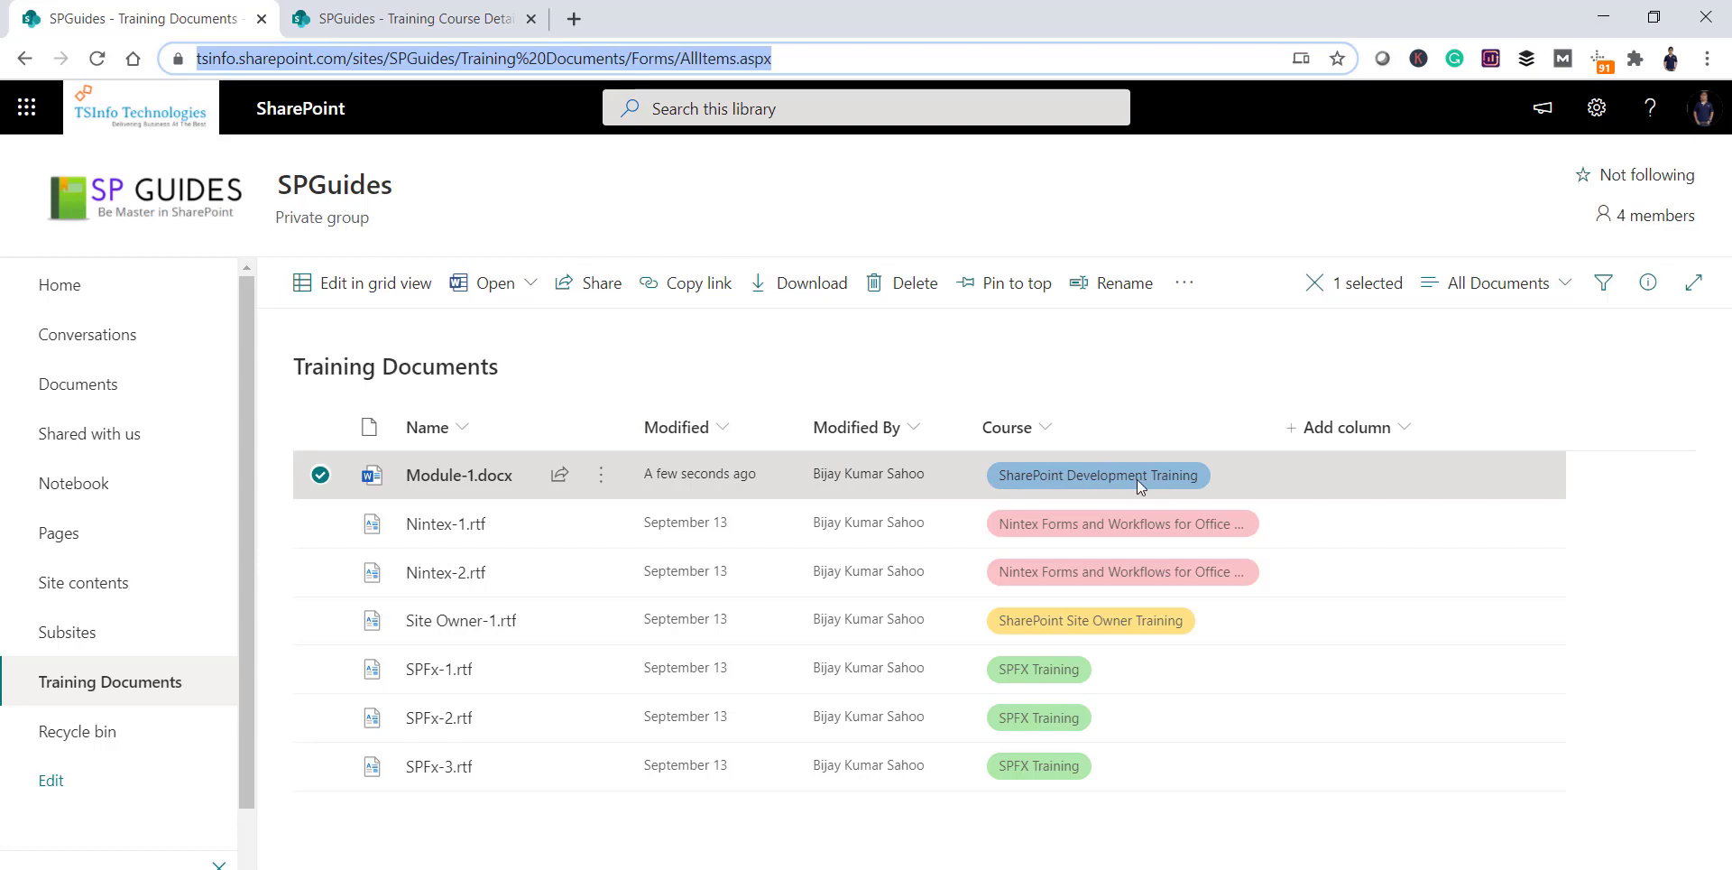
left_click(601, 475)
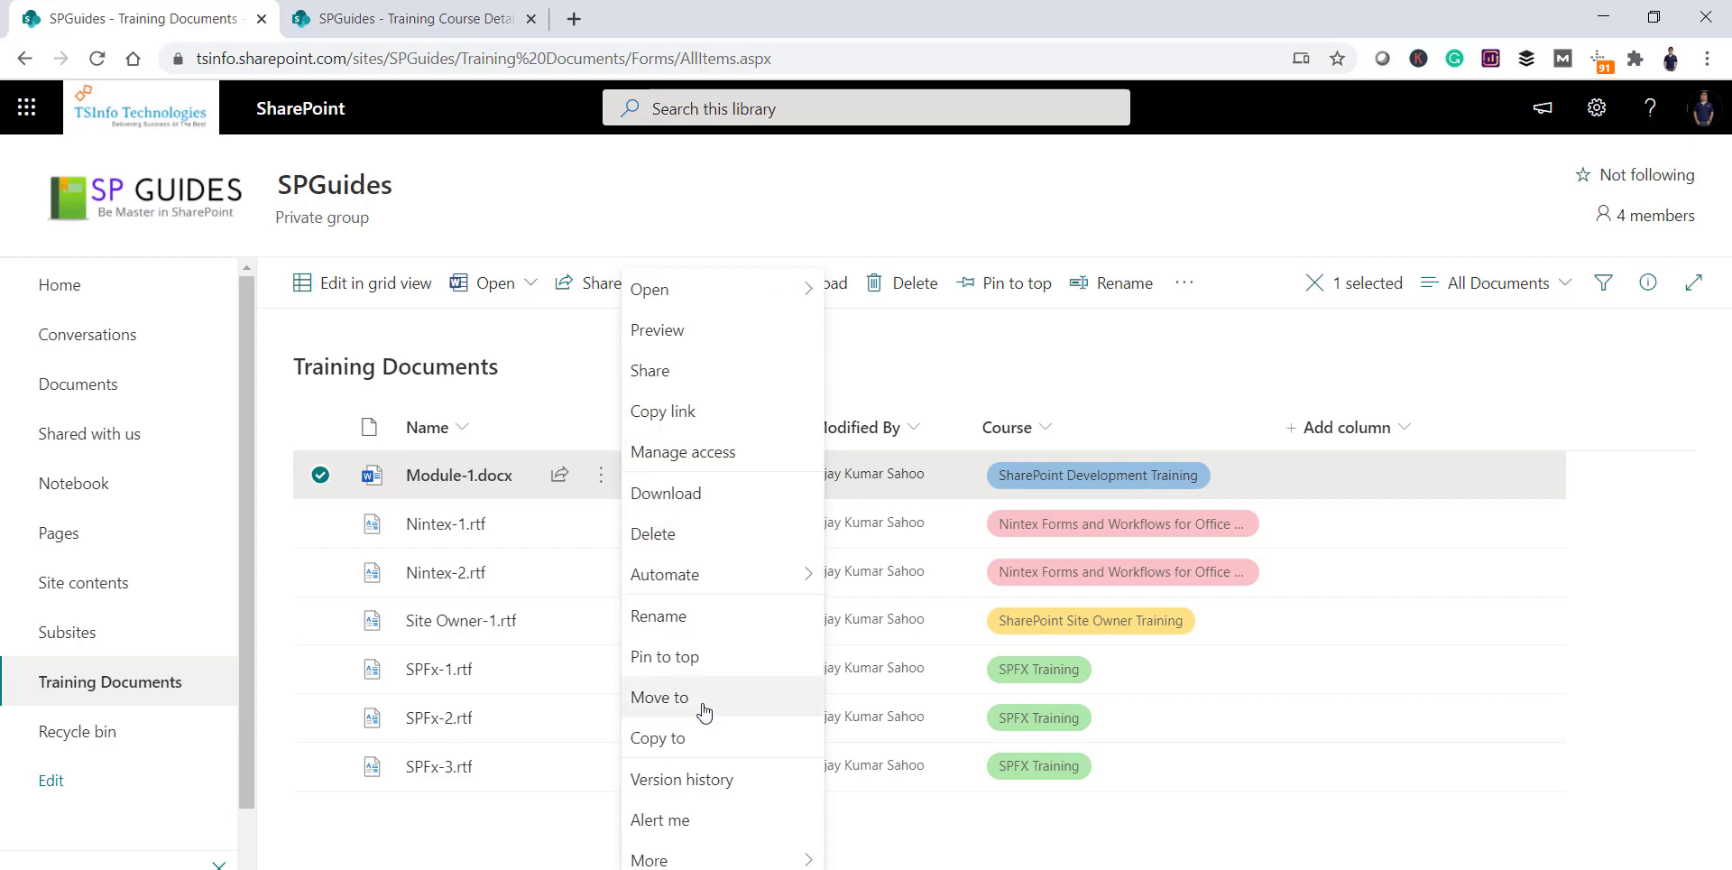
left_click(700, 777)
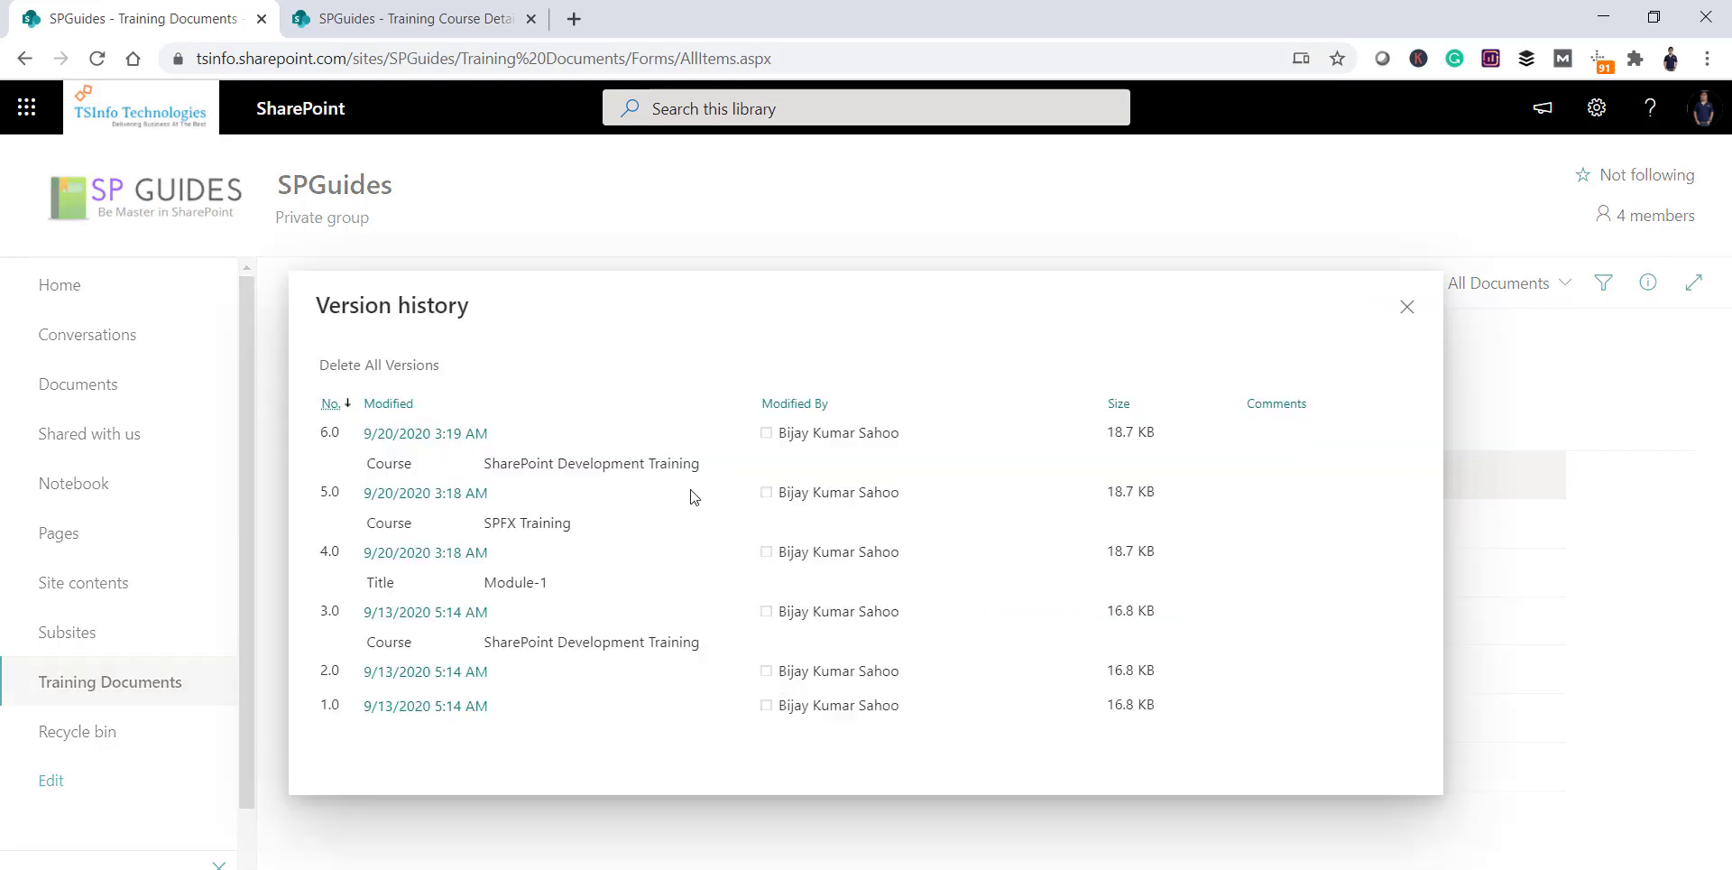
left_click_drag(319, 434, 339, 433)
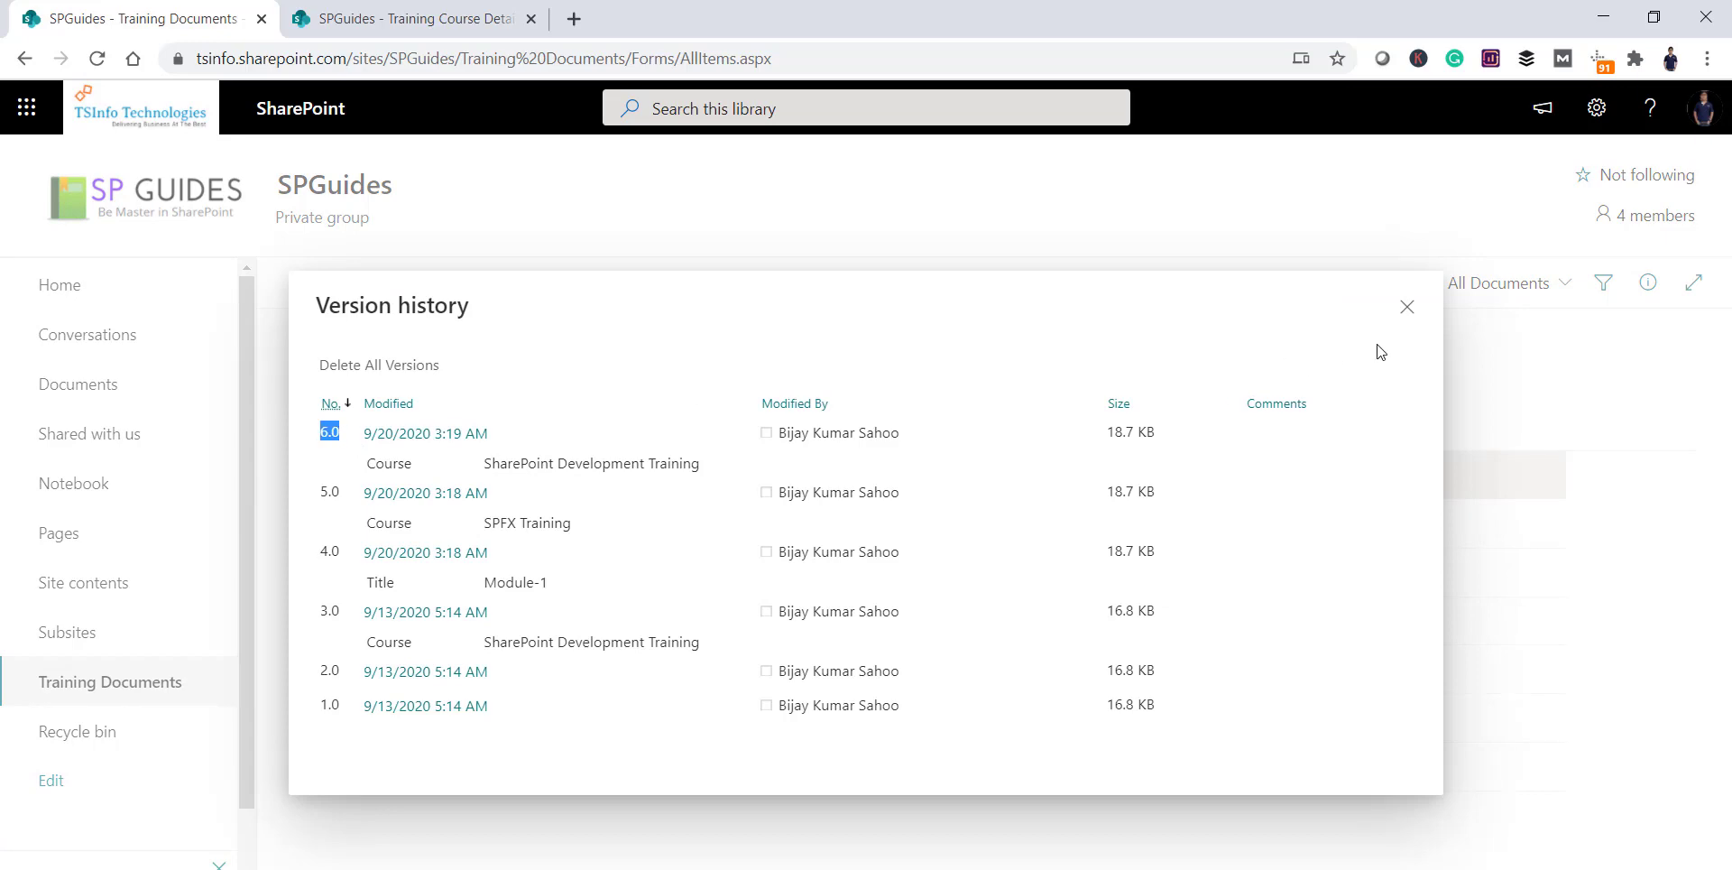
left_click(1407, 307)
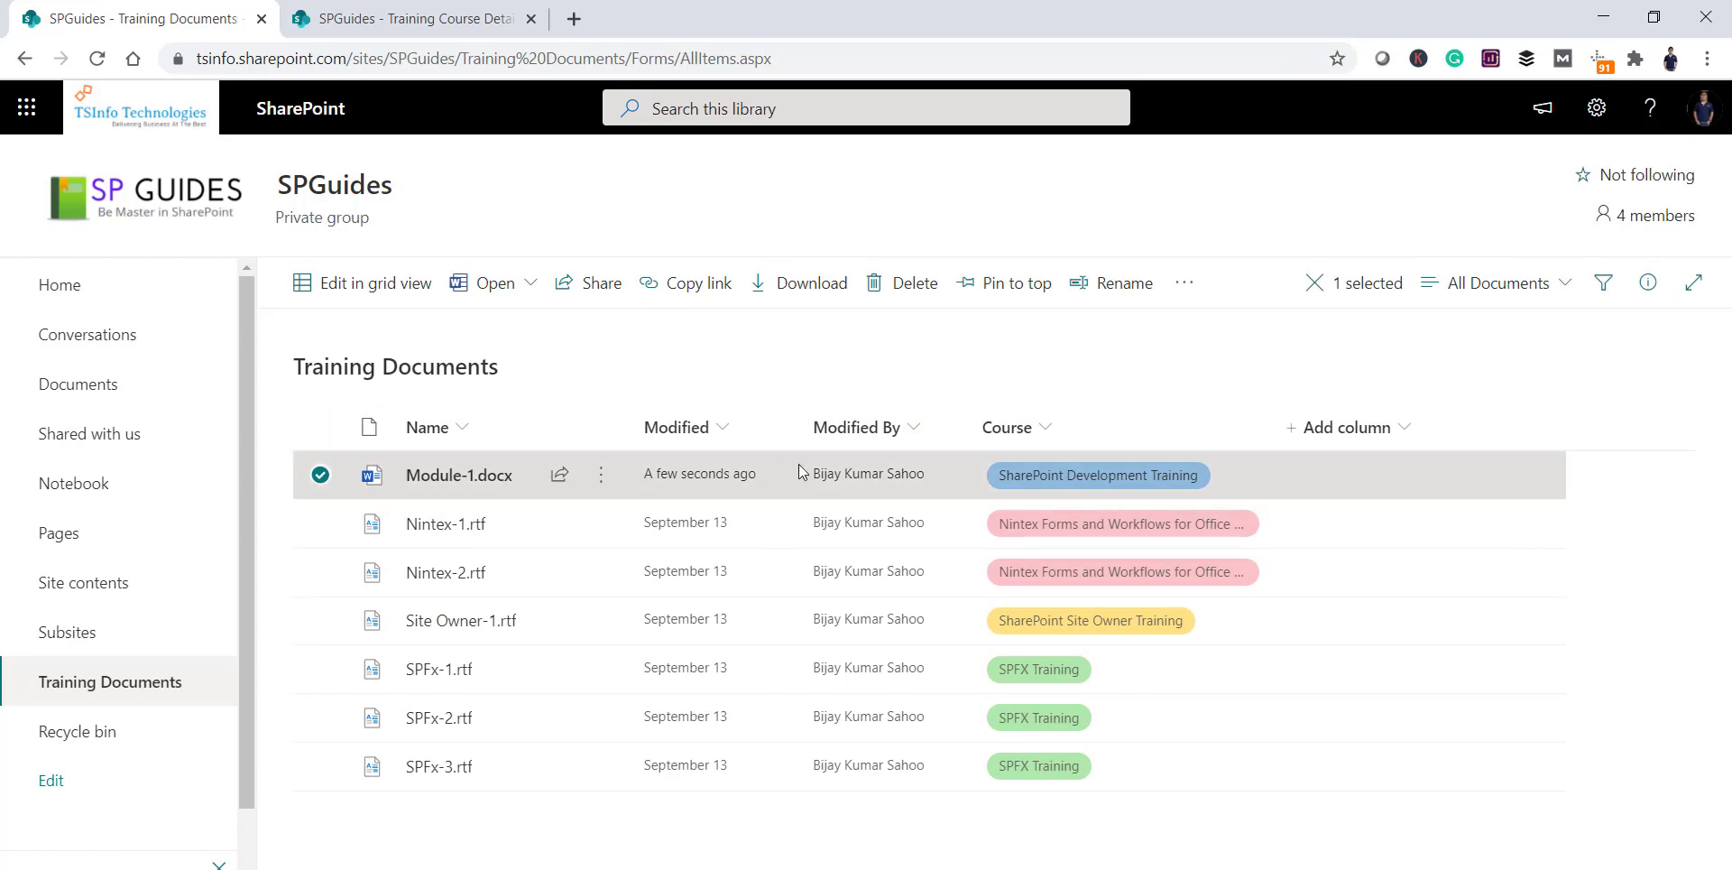
Switch to the Training Course Details list and open its versioning settings
left_click(441, 22)
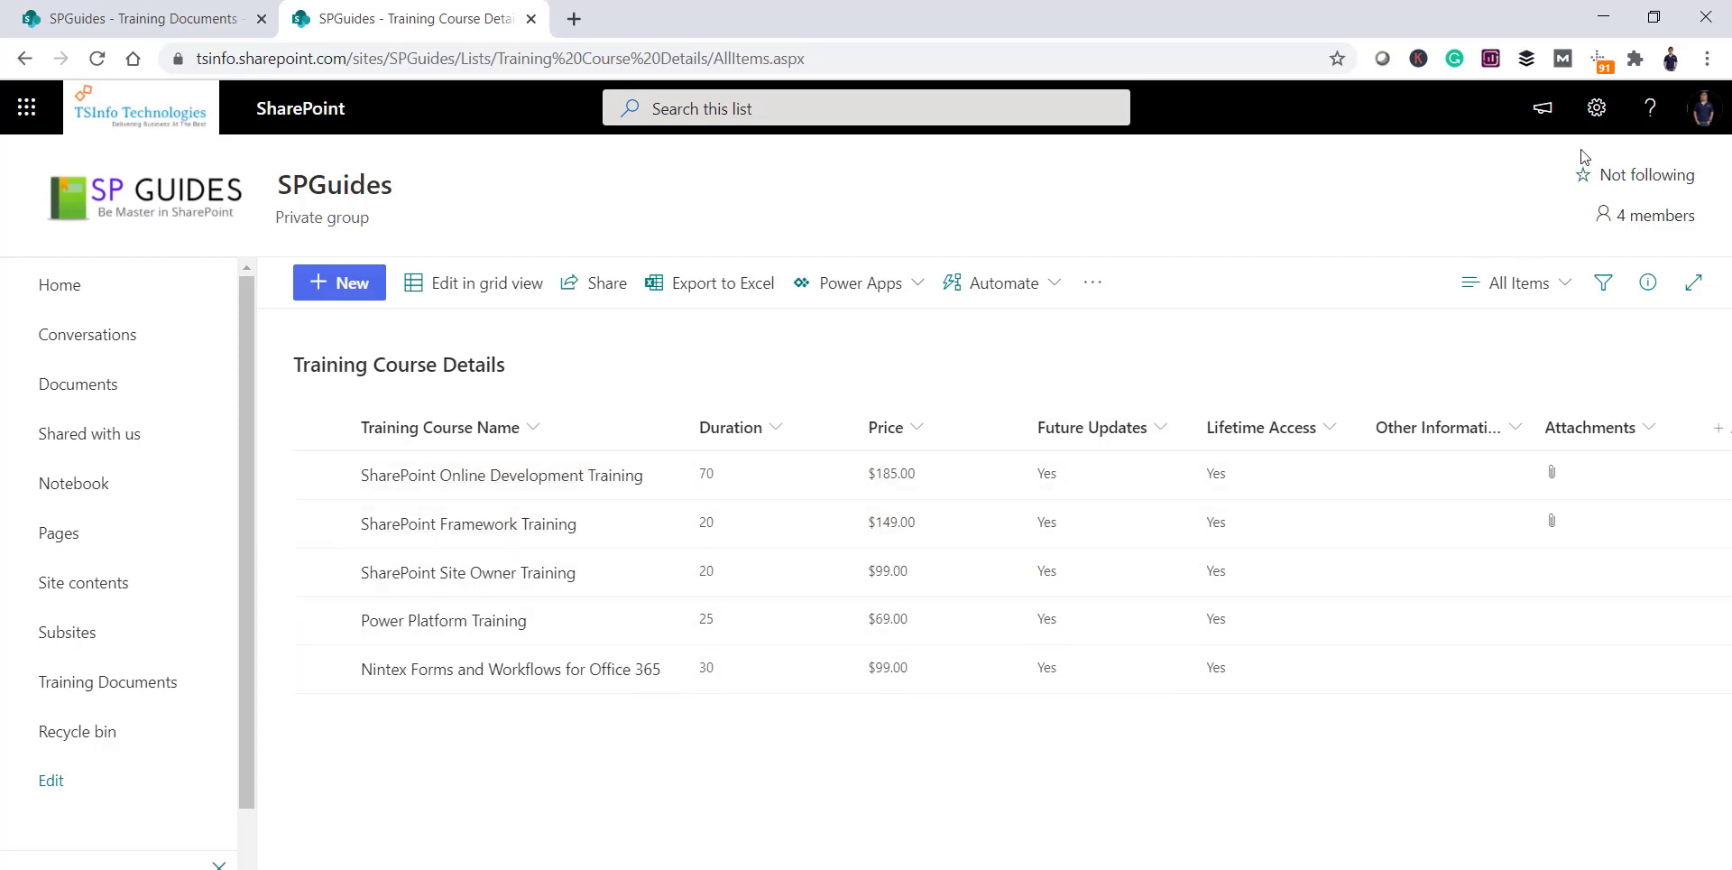
left_click(1597, 107)
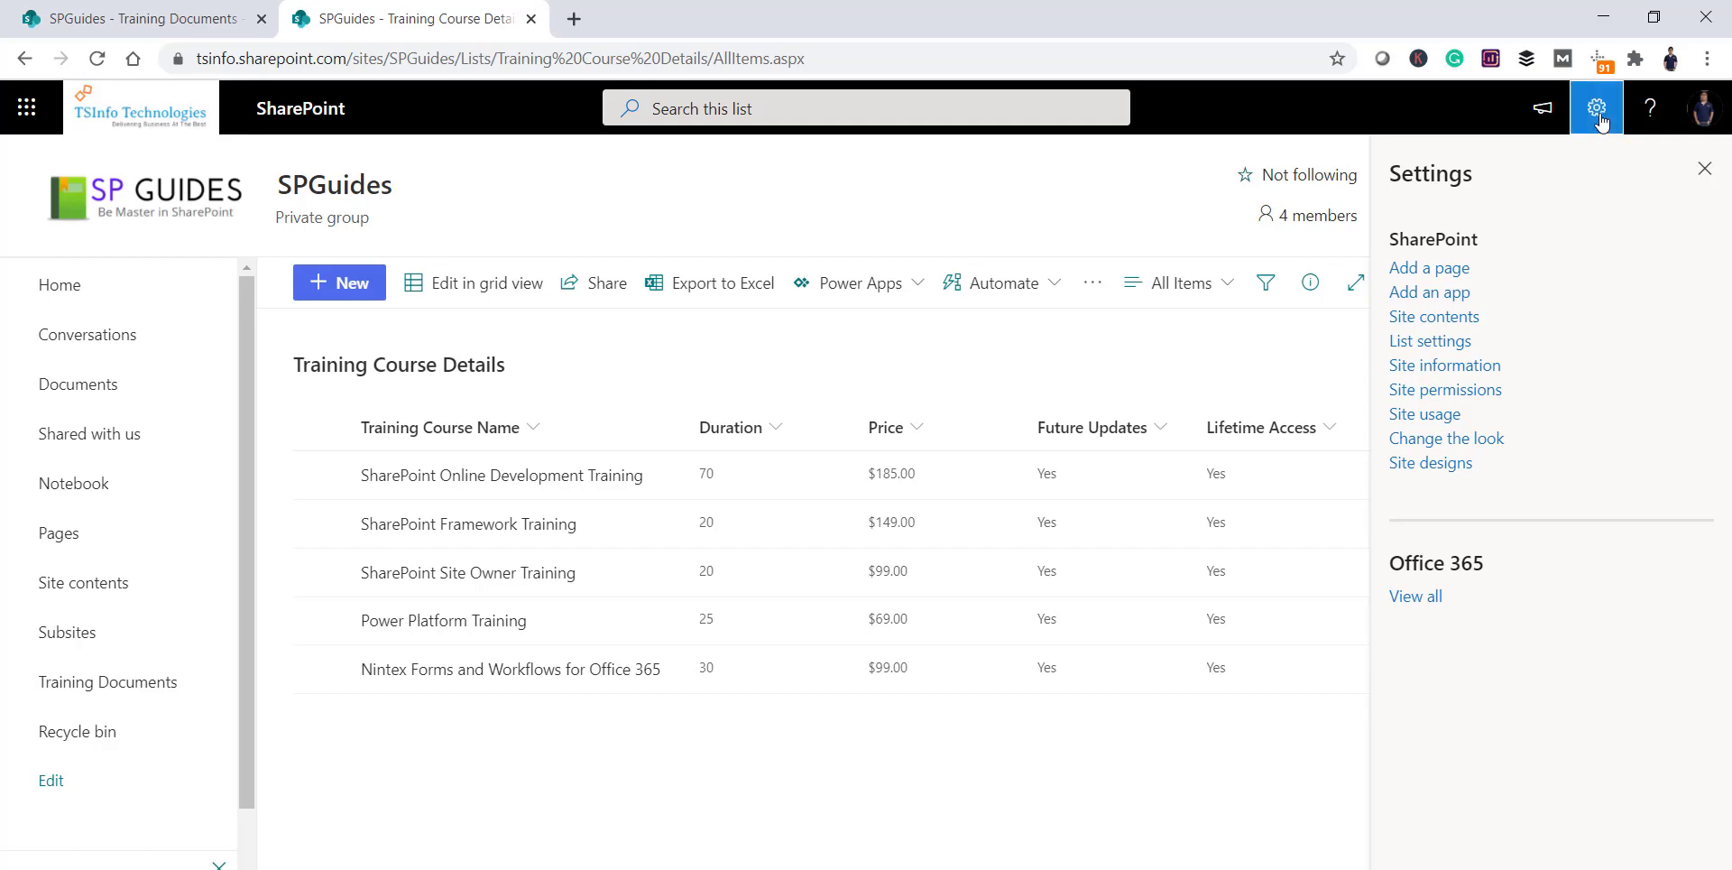
left_click(1441, 348)
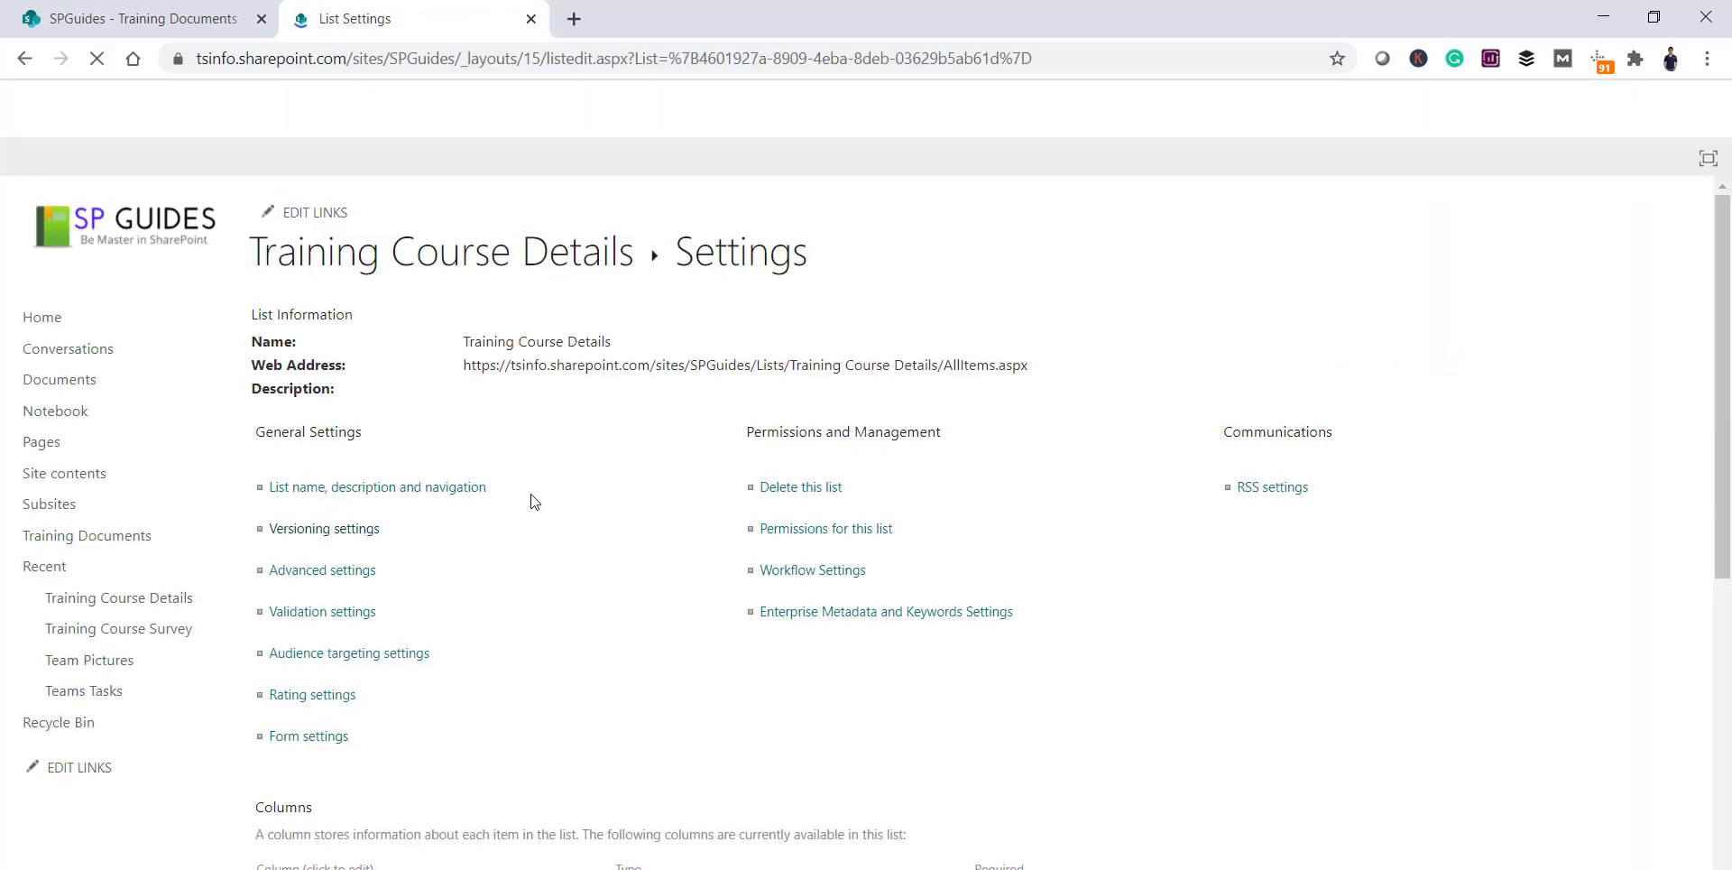
left_click(339, 540)
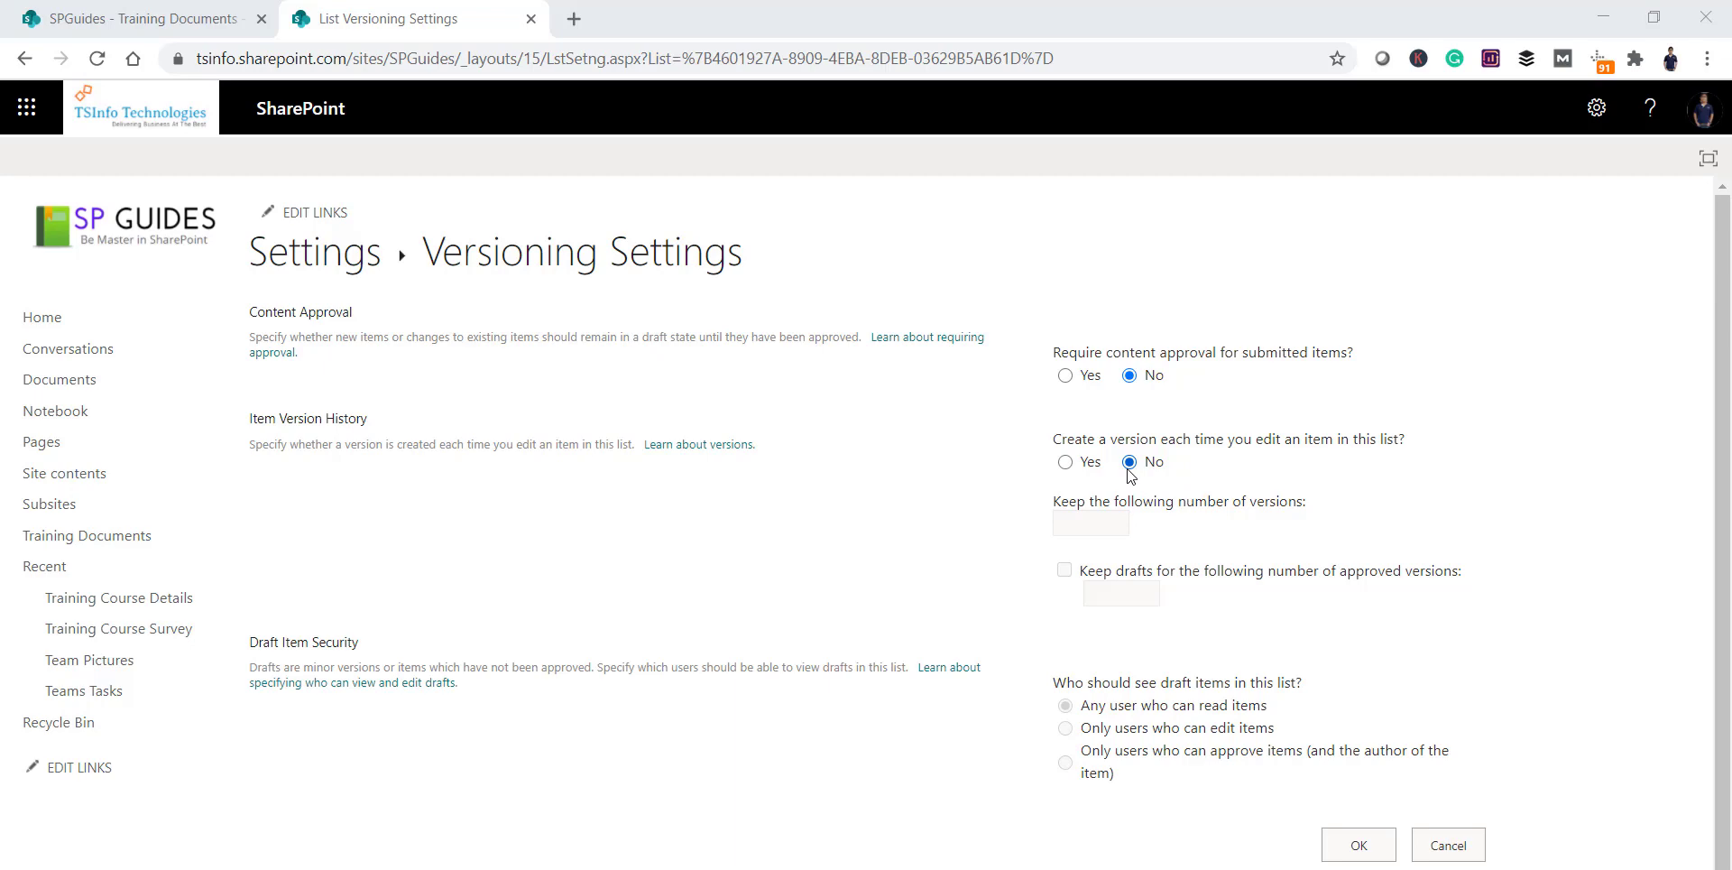
Enable version creation on each item edit, keep 100 versions, save the settings and return to the Training Course Details list
left_click(1066, 465)
left_click(1072, 523)
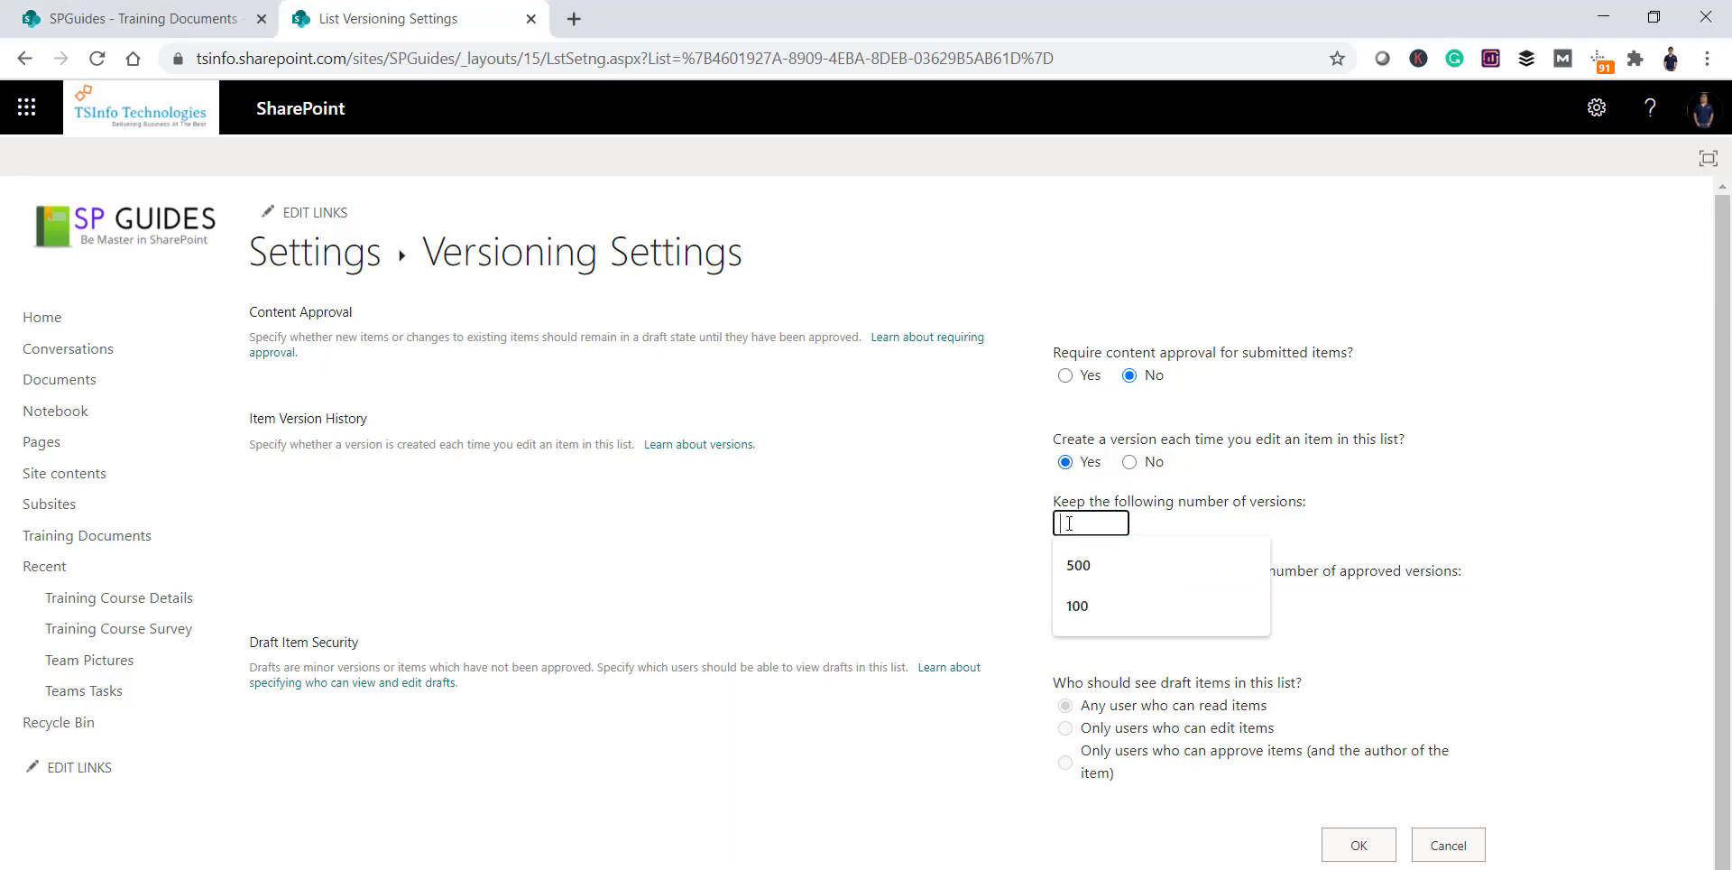
left_click(1059, 604)
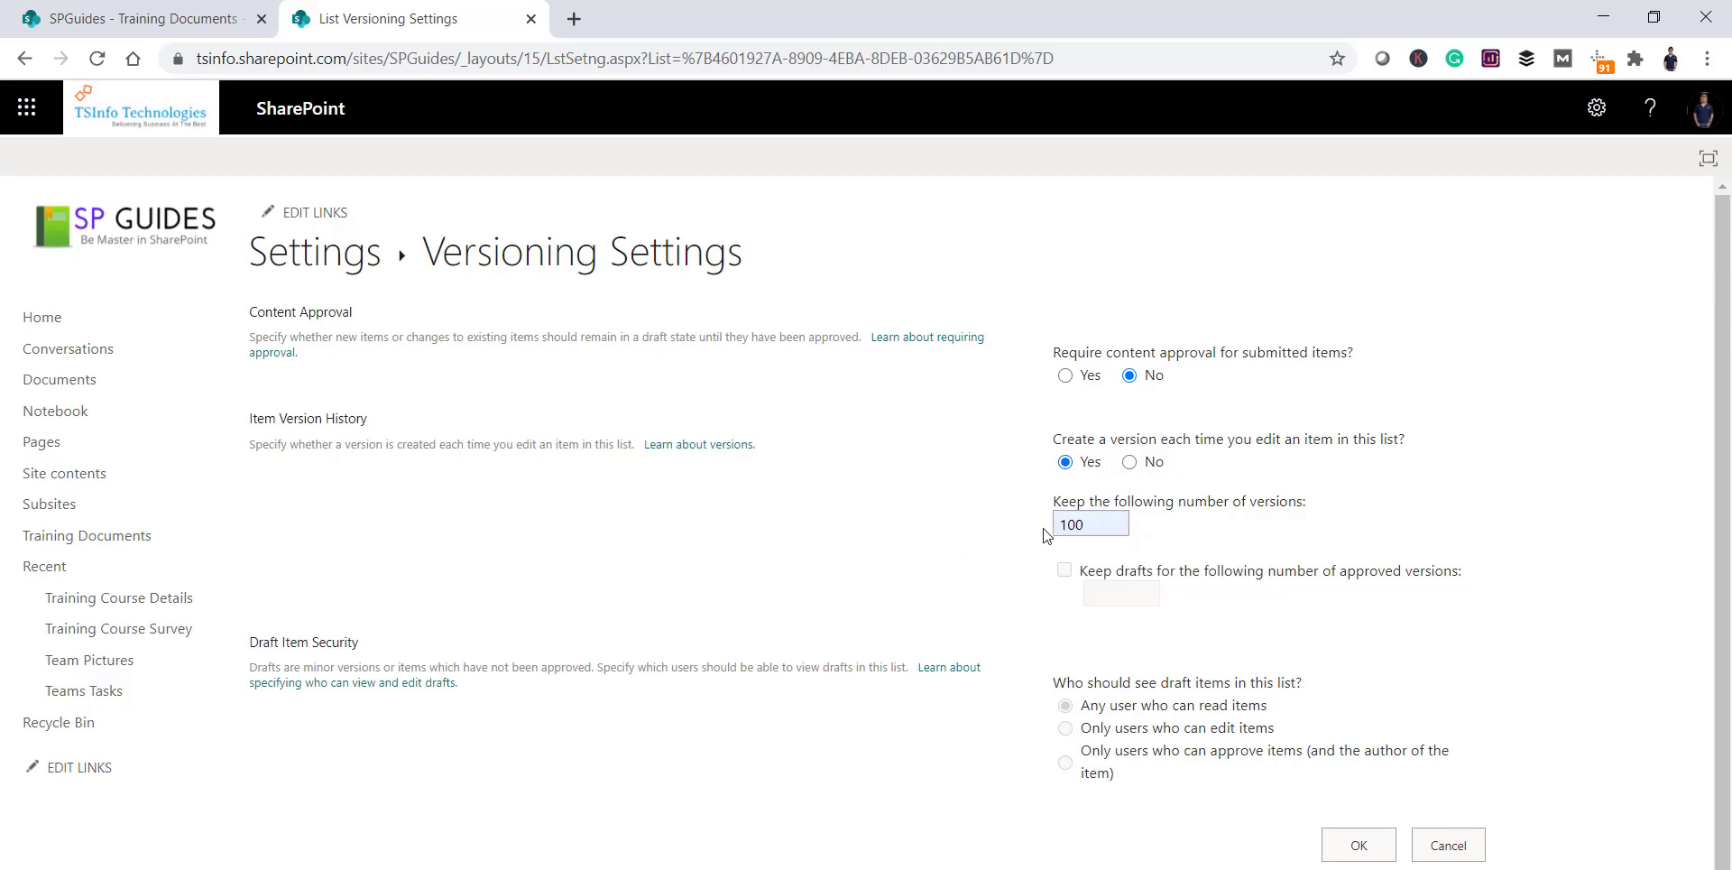
left_click(1356, 848)
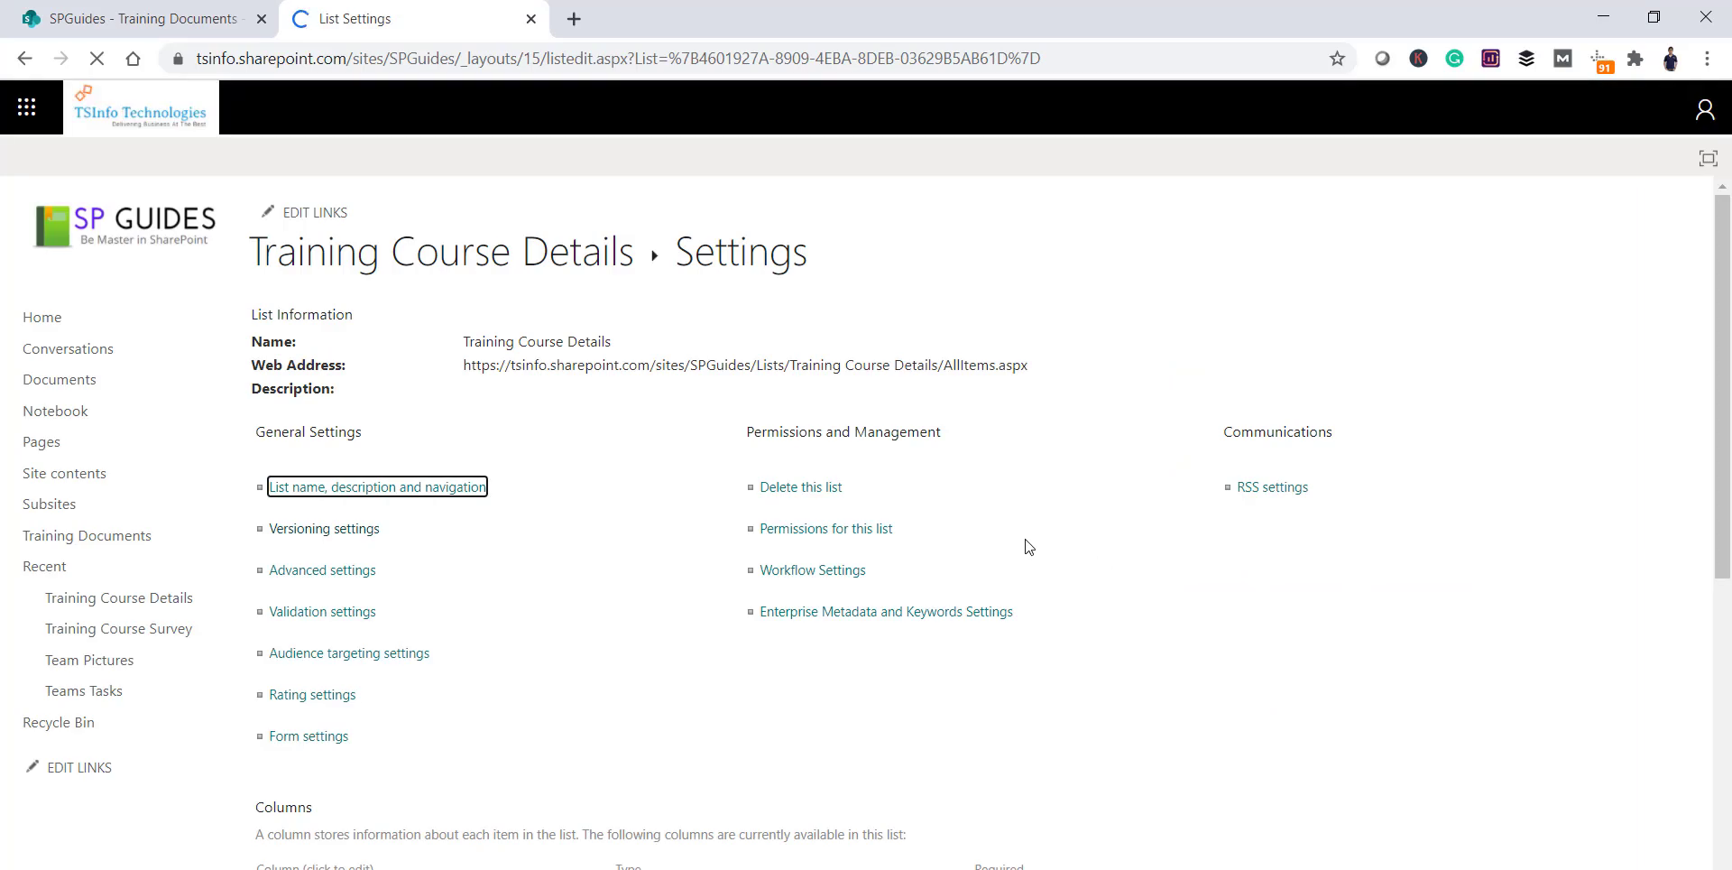
left_click(453, 271)
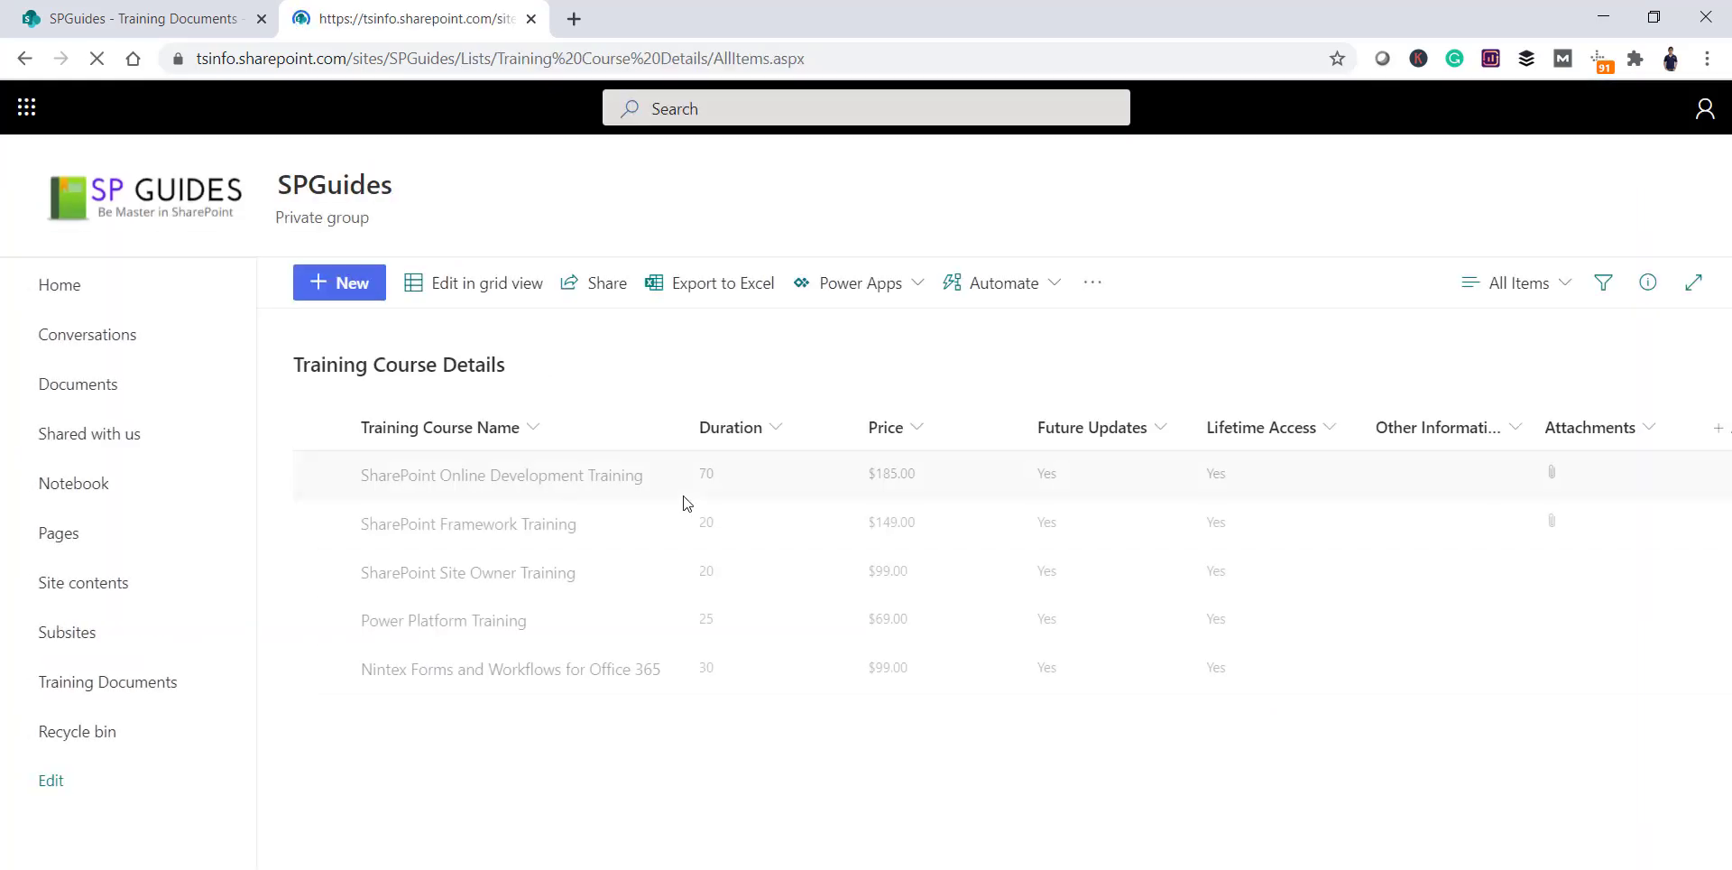
Review the version history of the SharePoint Online Development Training item and close it
left_click(660, 474)
left_click(720, 780)
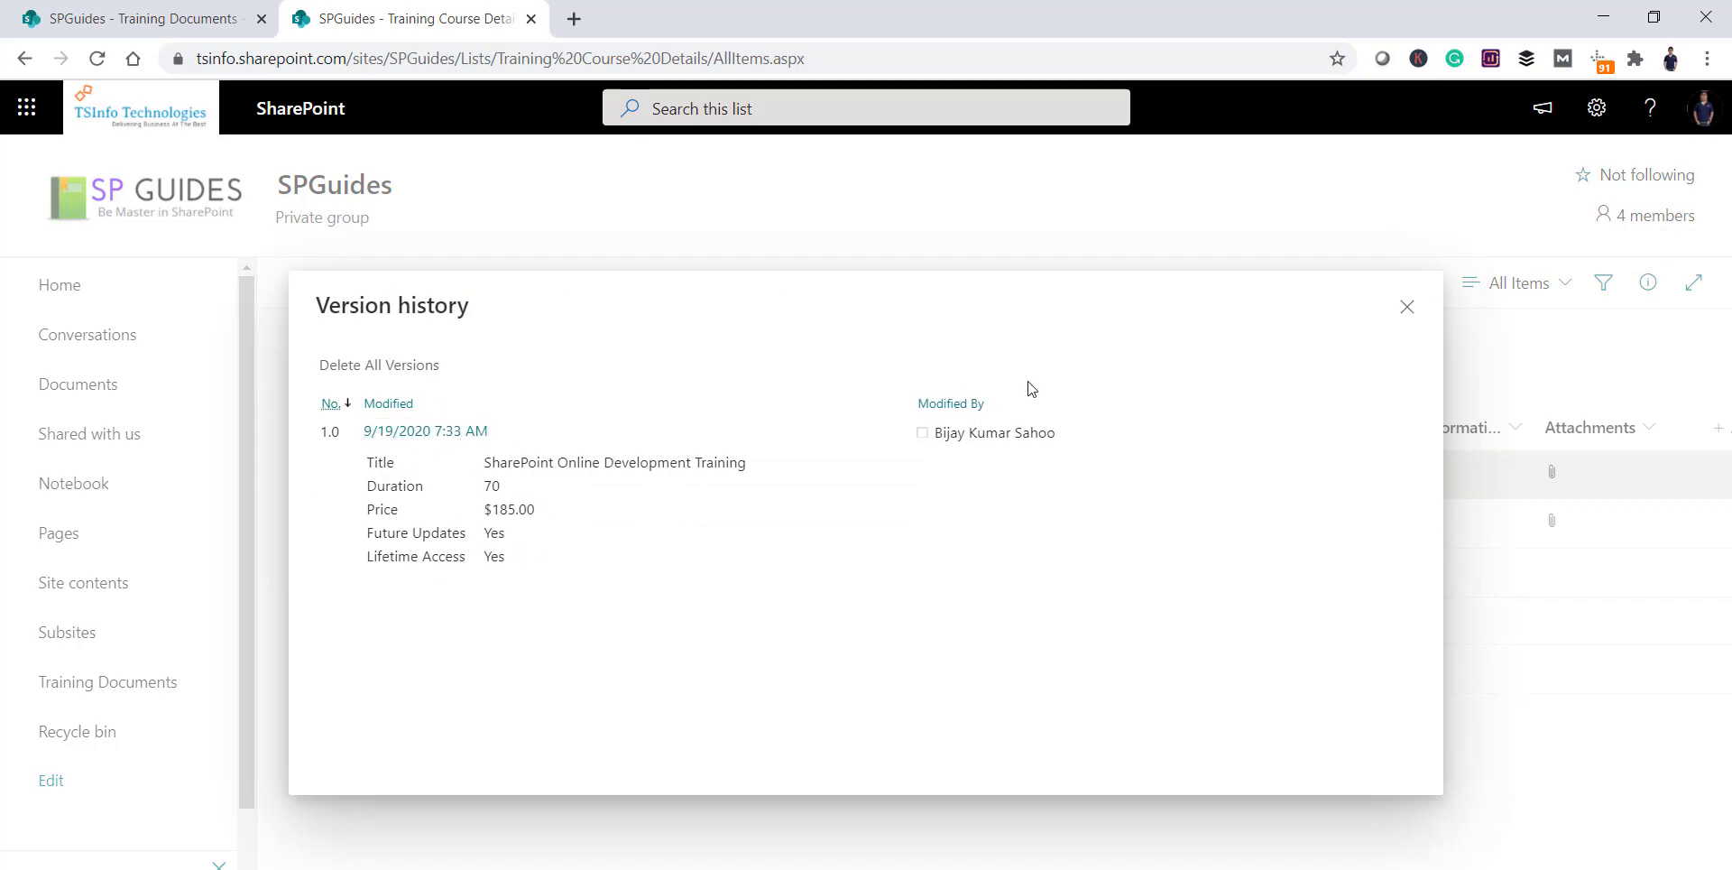
left_click(1407, 307)
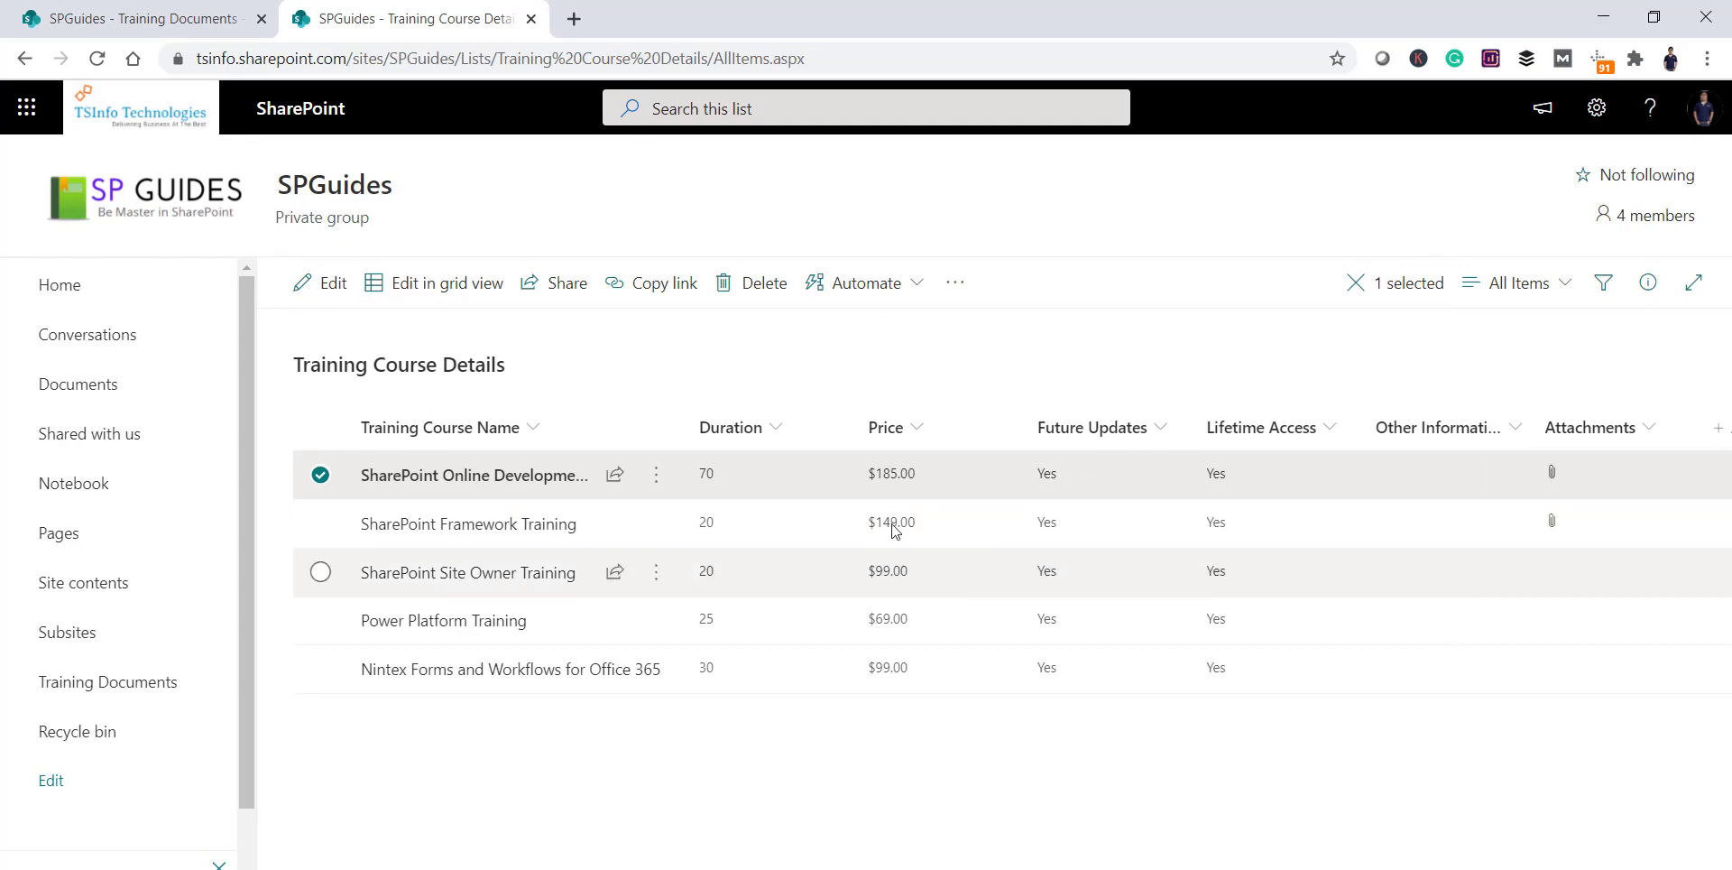
In grid view, set Future Updates and Lifetime Access to No for the SharePoint Online Development Training item
left_click(421, 293)
left_click(807, 506)
left_click(960, 491)
left_click(966, 491)
left_click(1045, 473)
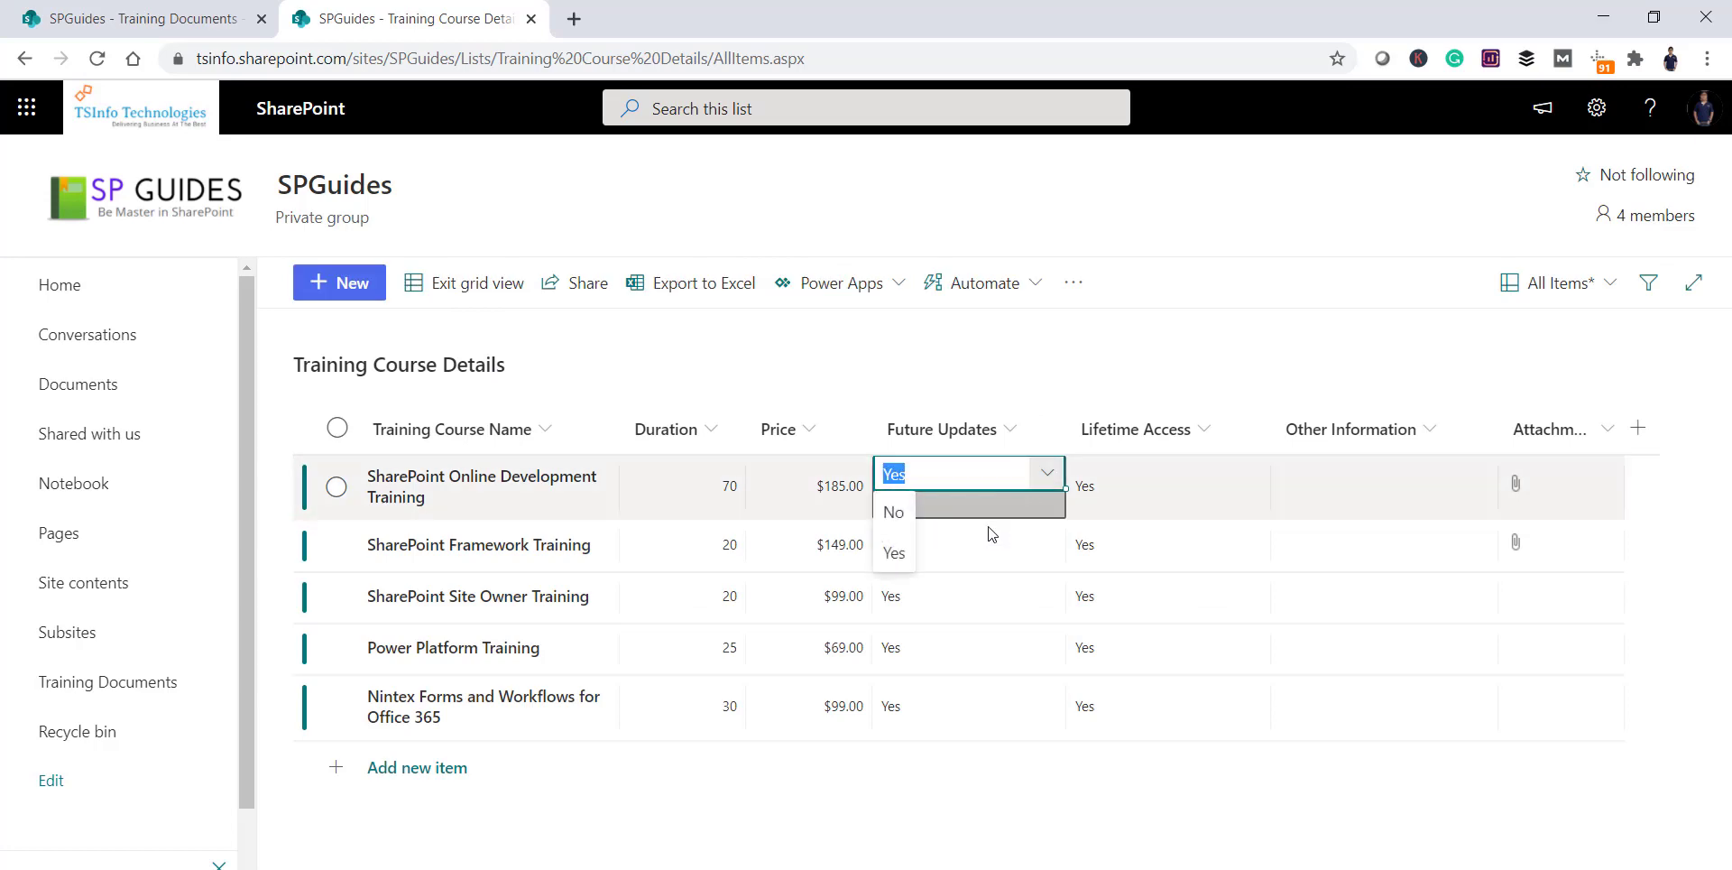
left_click(893, 511)
left_click(1202, 491)
left_click(1241, 480)
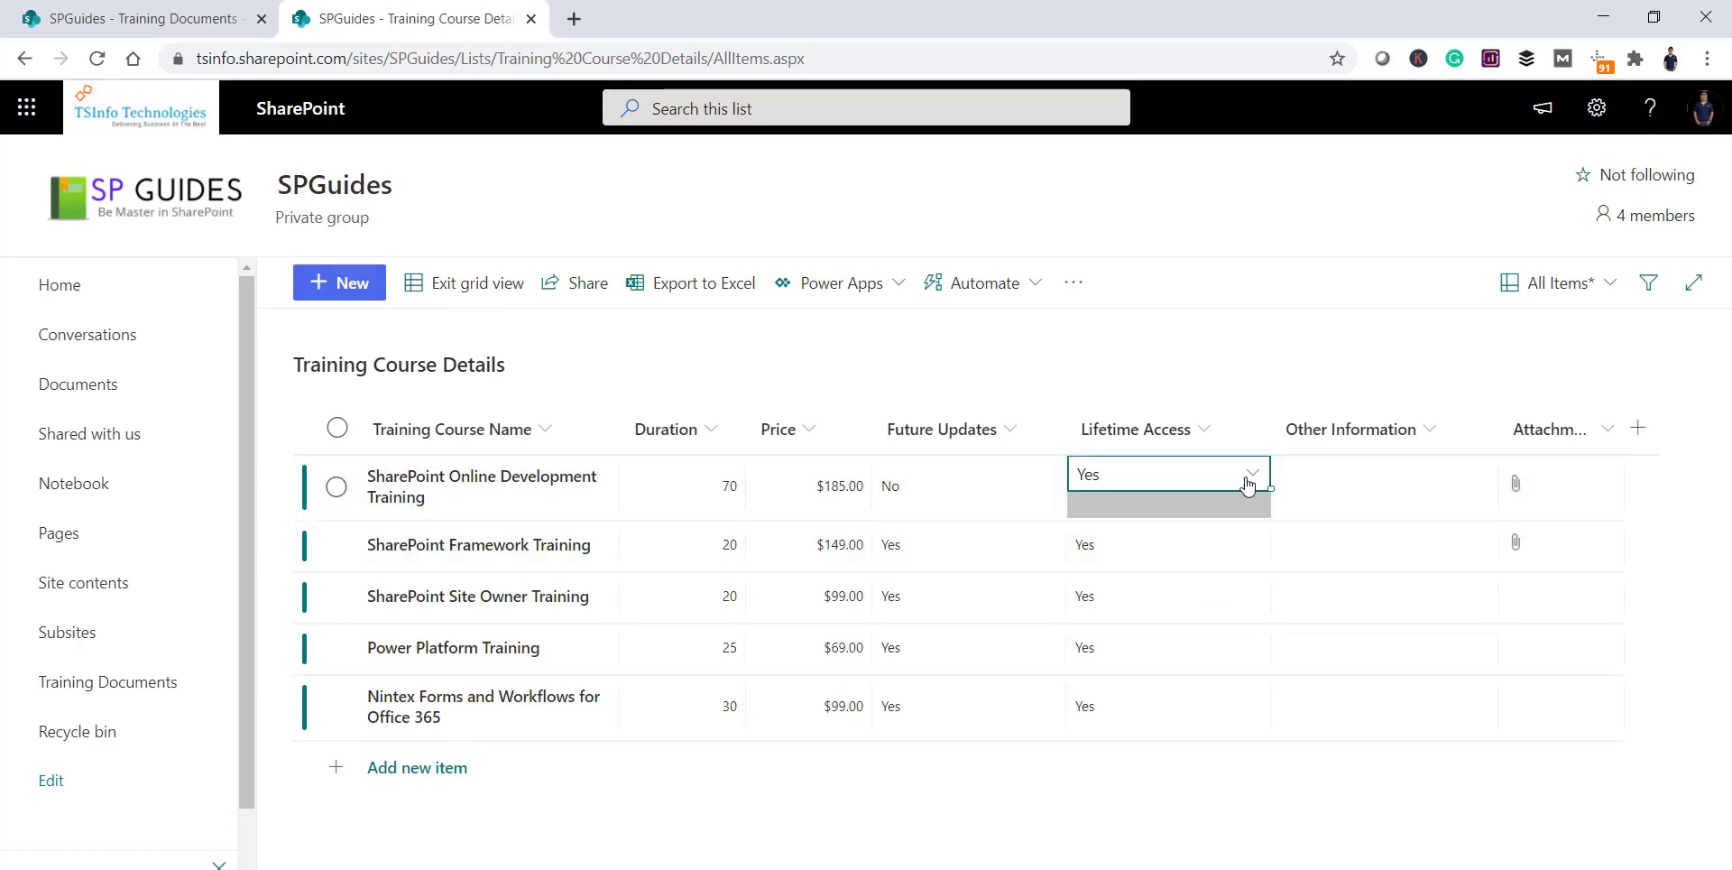
left_click(1083, 508)
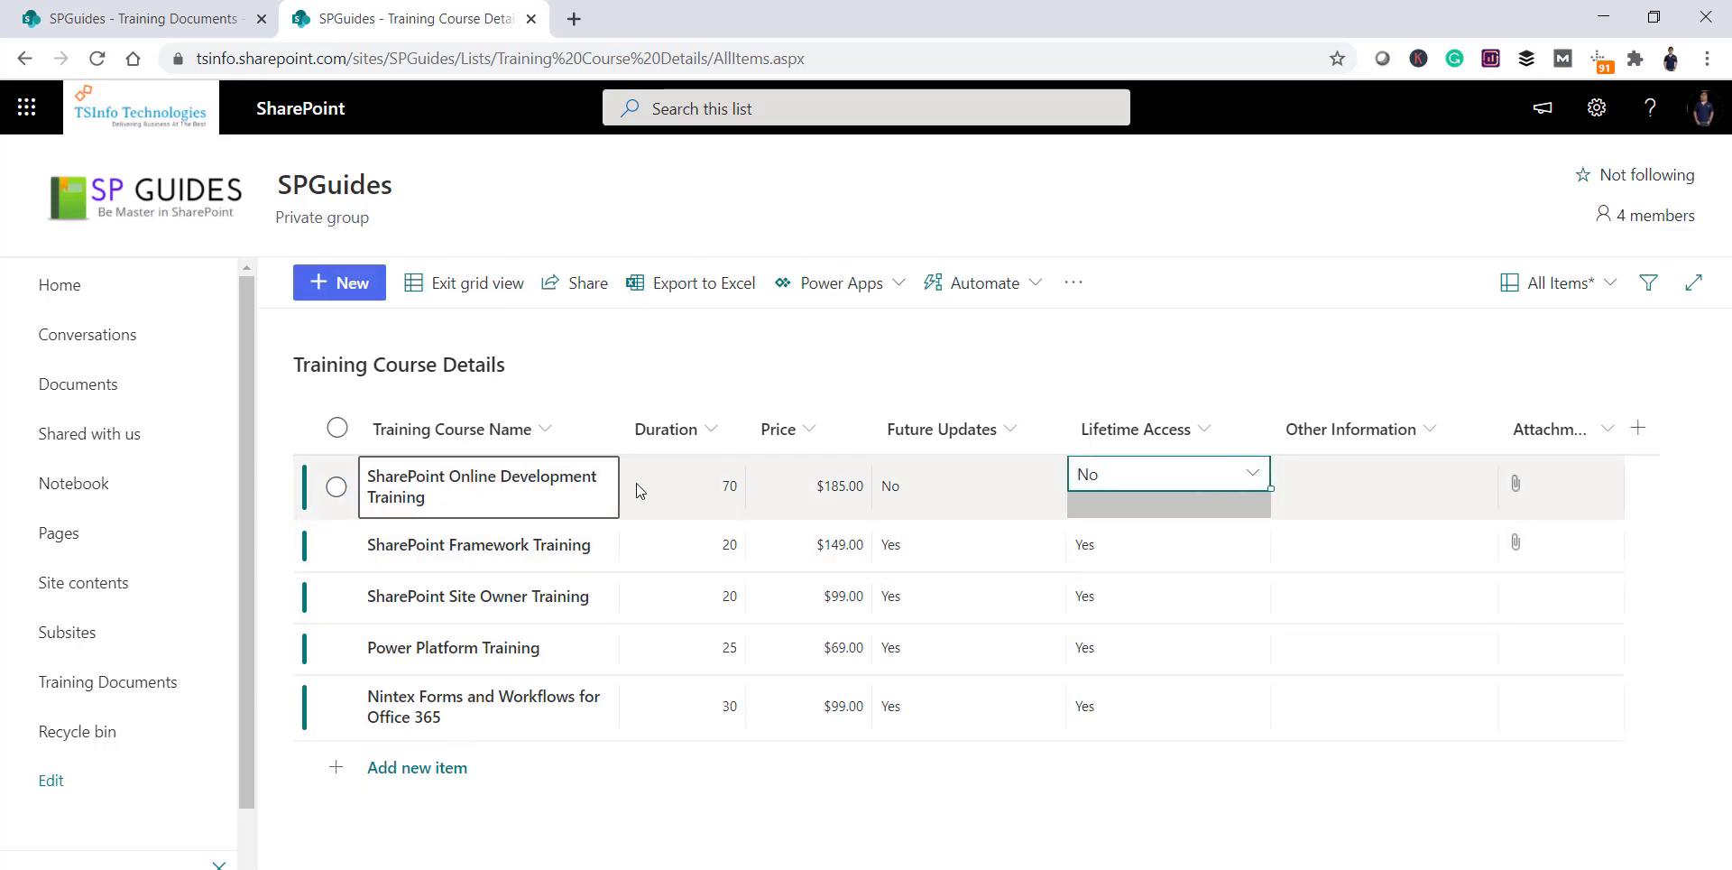
Change the Duration of the SharePoint Online Development Training item to 75 and exit grid view
left_click(732, 492)
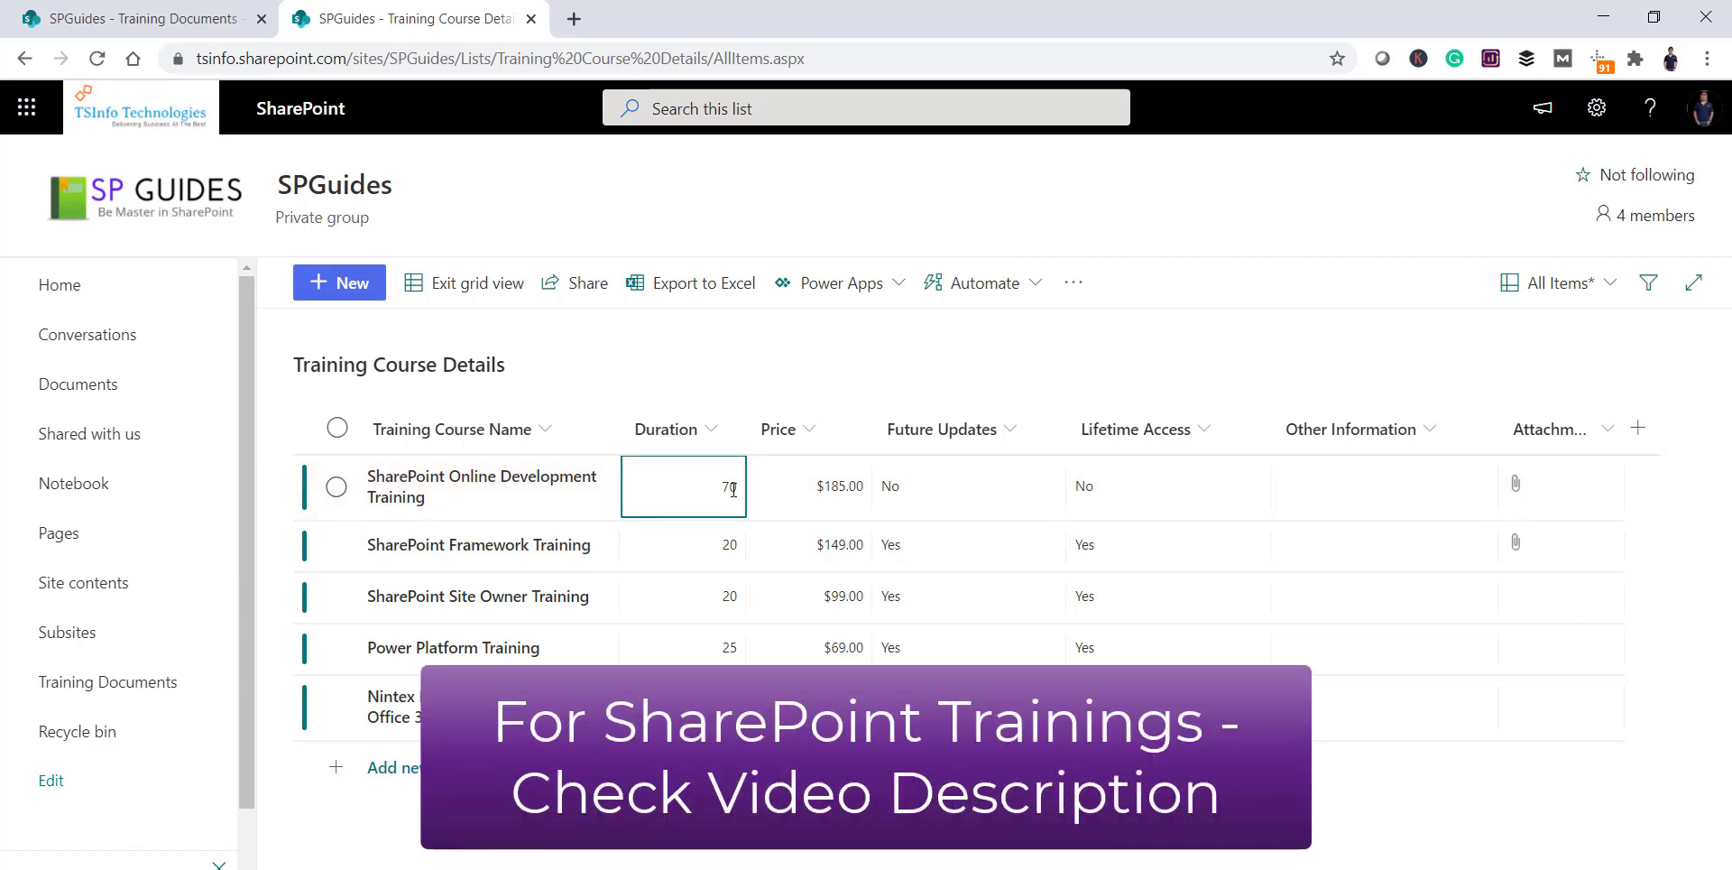
left_click(758, 507)
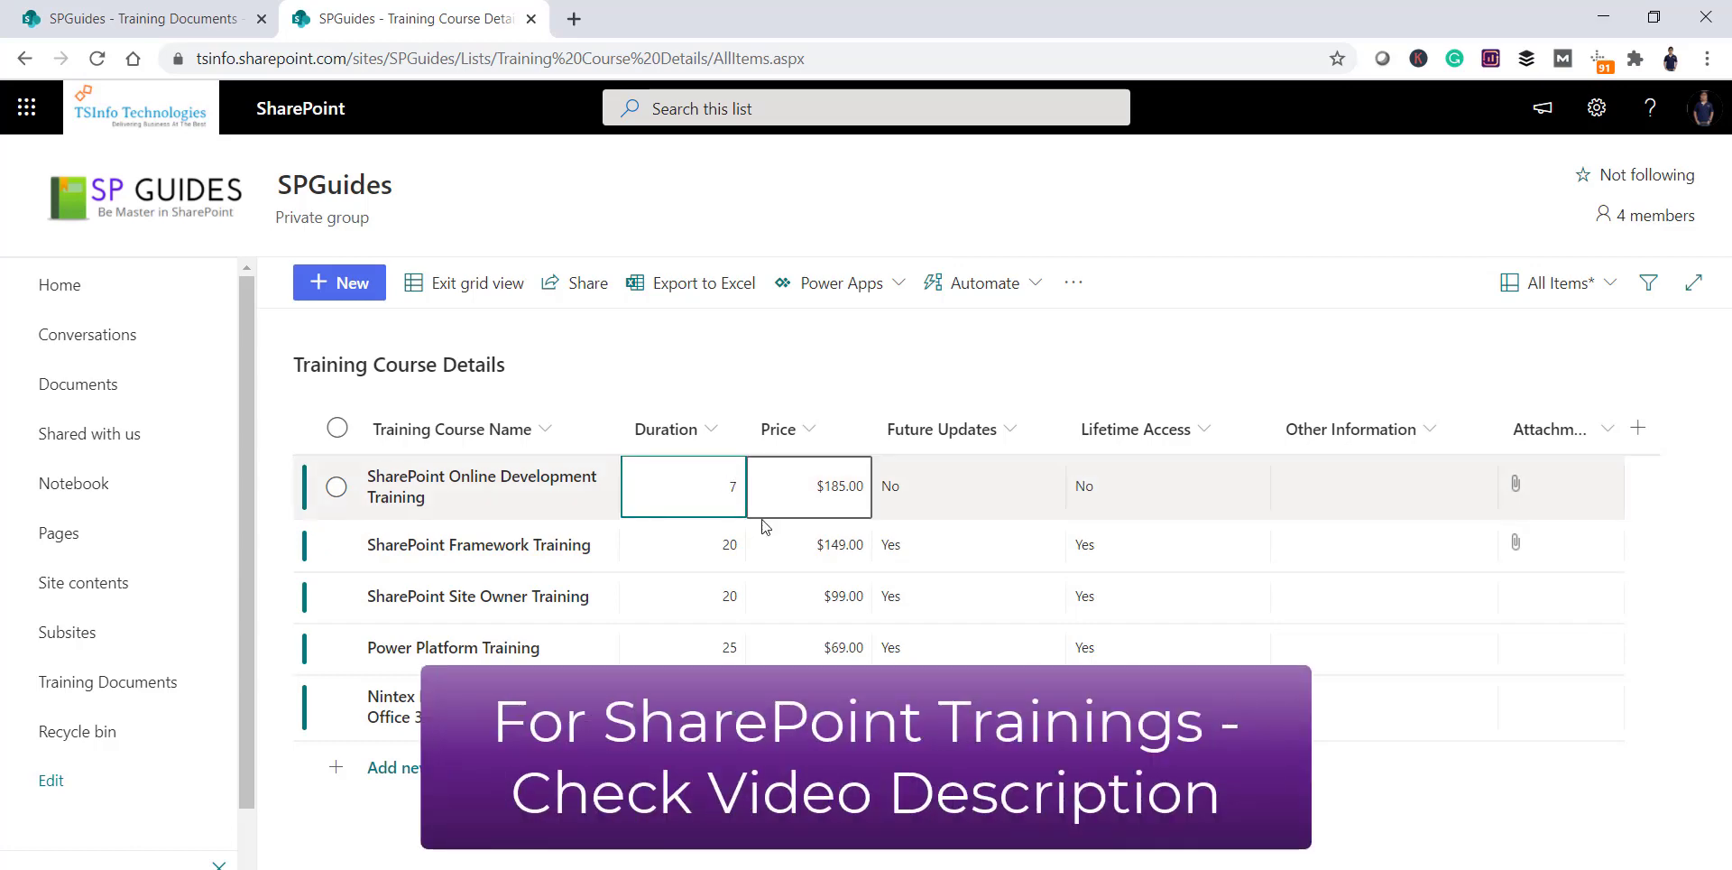
left_click(497, 291)
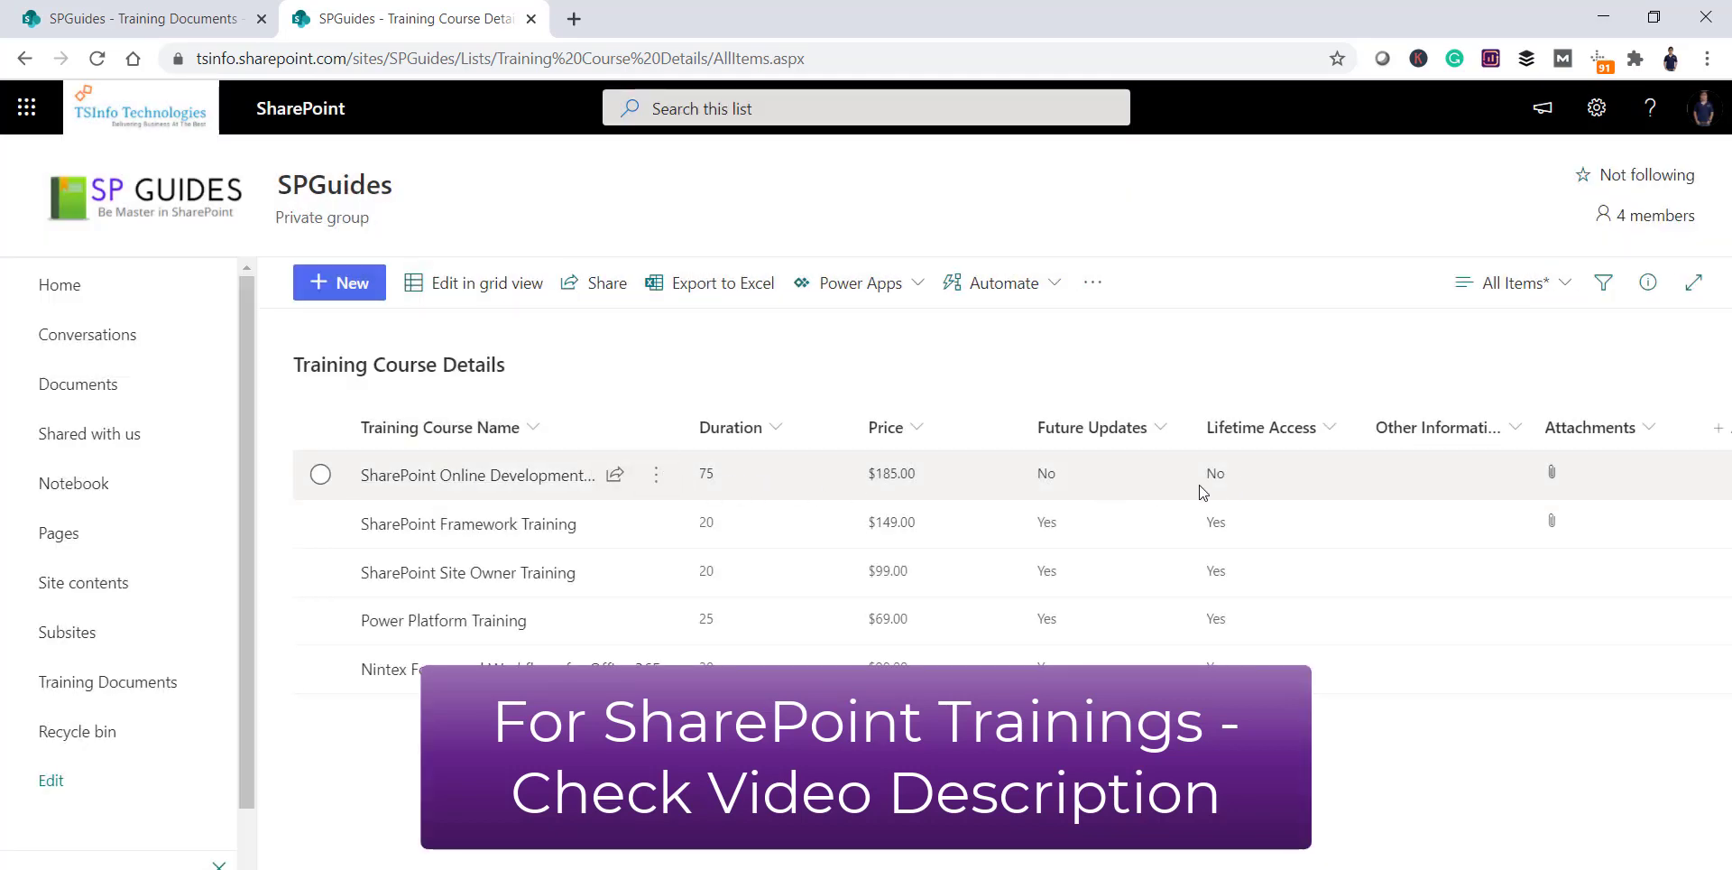
Open the version history of the SharePoint Online Development Training item and examine the field changes recorded in version 2.0
left_click(655, 476)
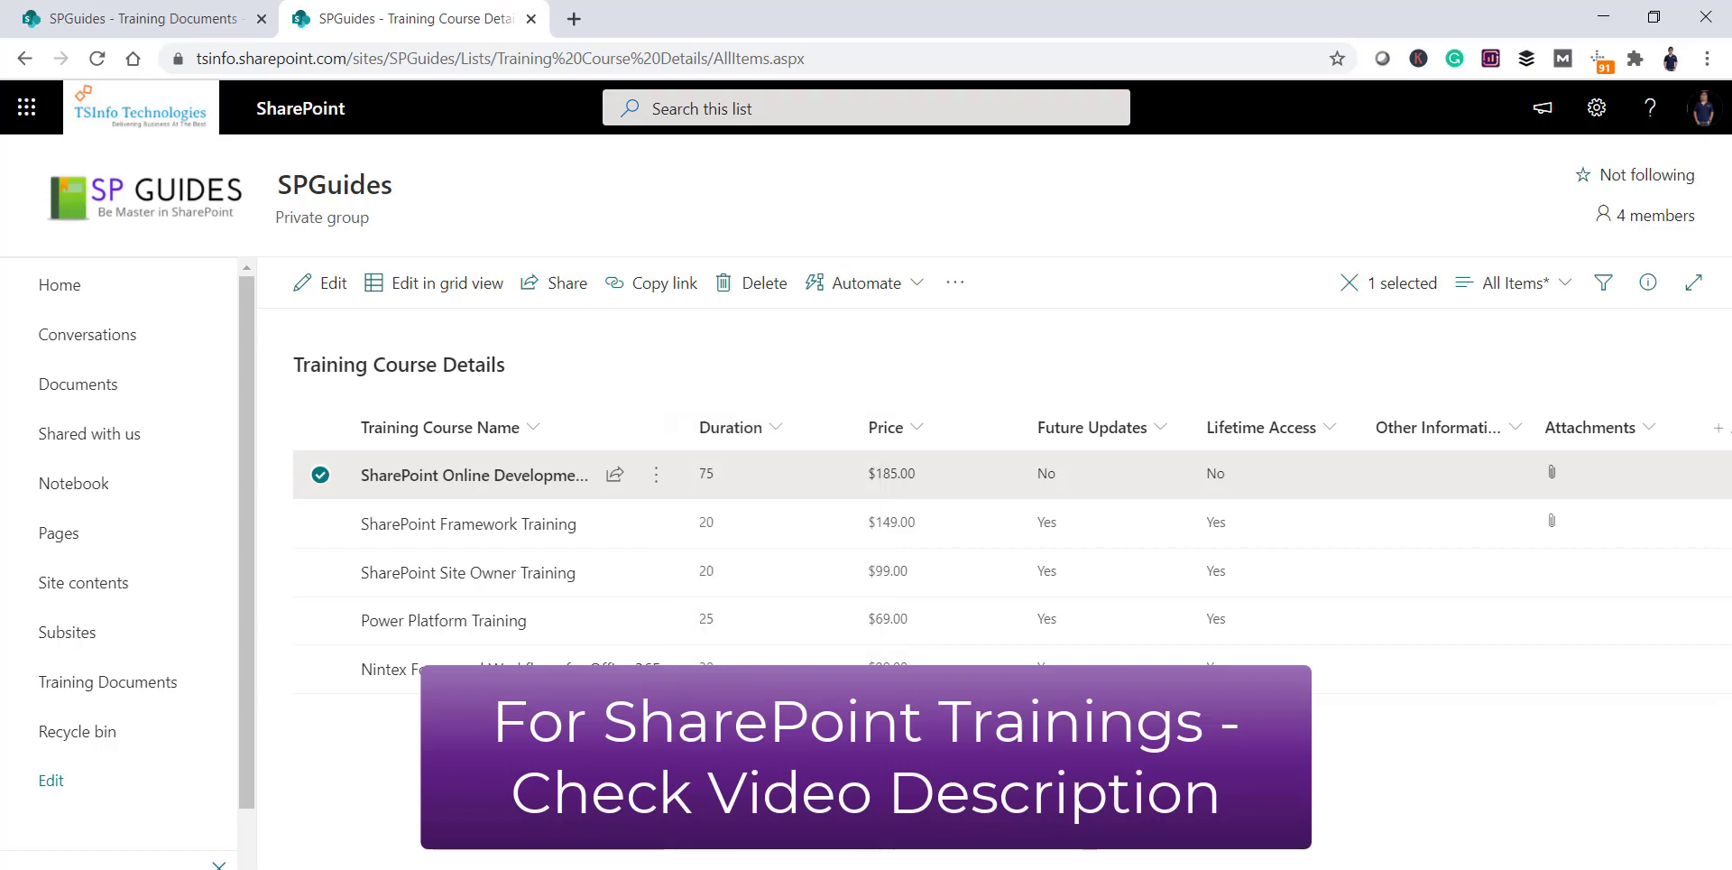
left_click(722, 776)
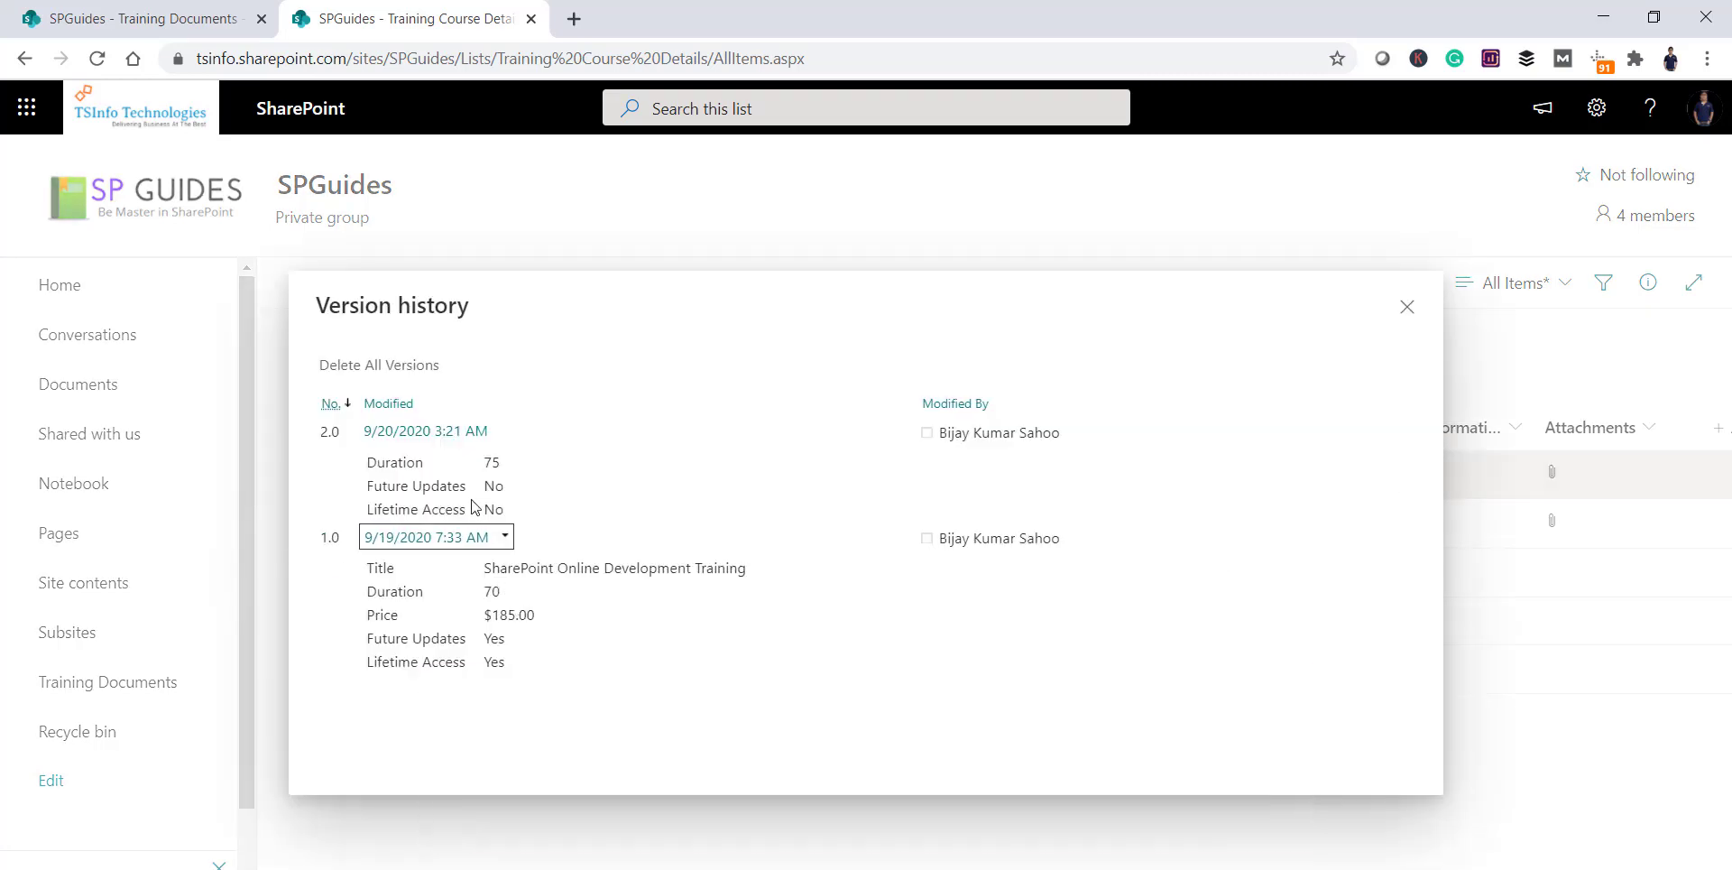
left_click_drag(488, 456, 513, 509)
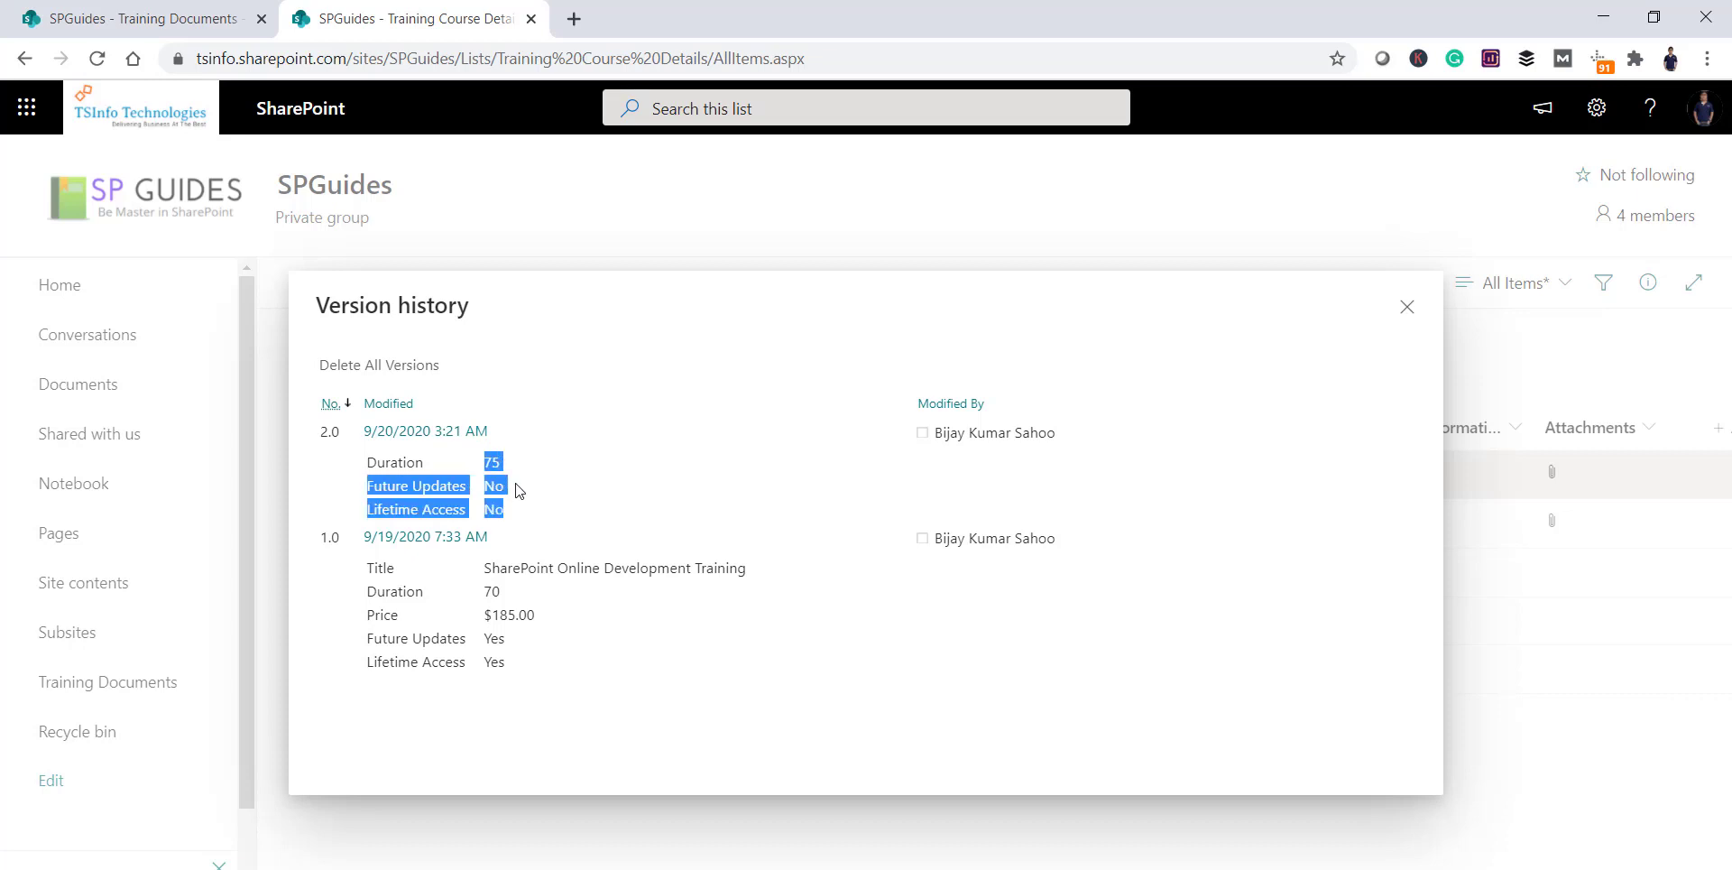
left_click(519, 489)
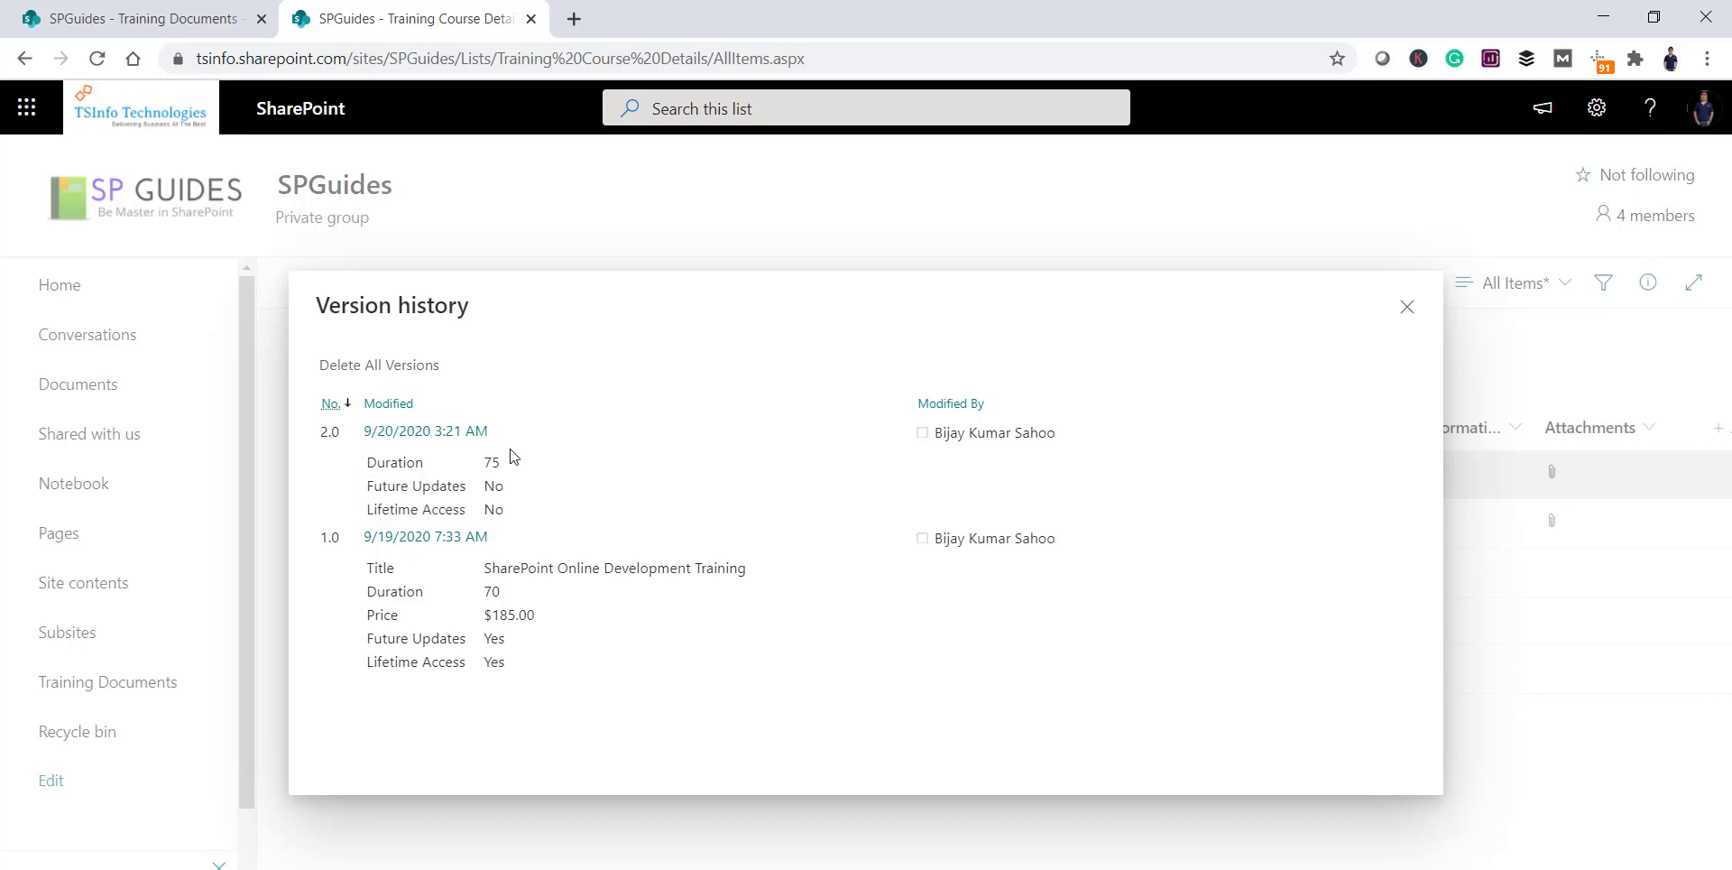
Restore version 1.0 of the SharePoint Online Development Training item, check the restored field values, and close the version history
left_click(505, 536)
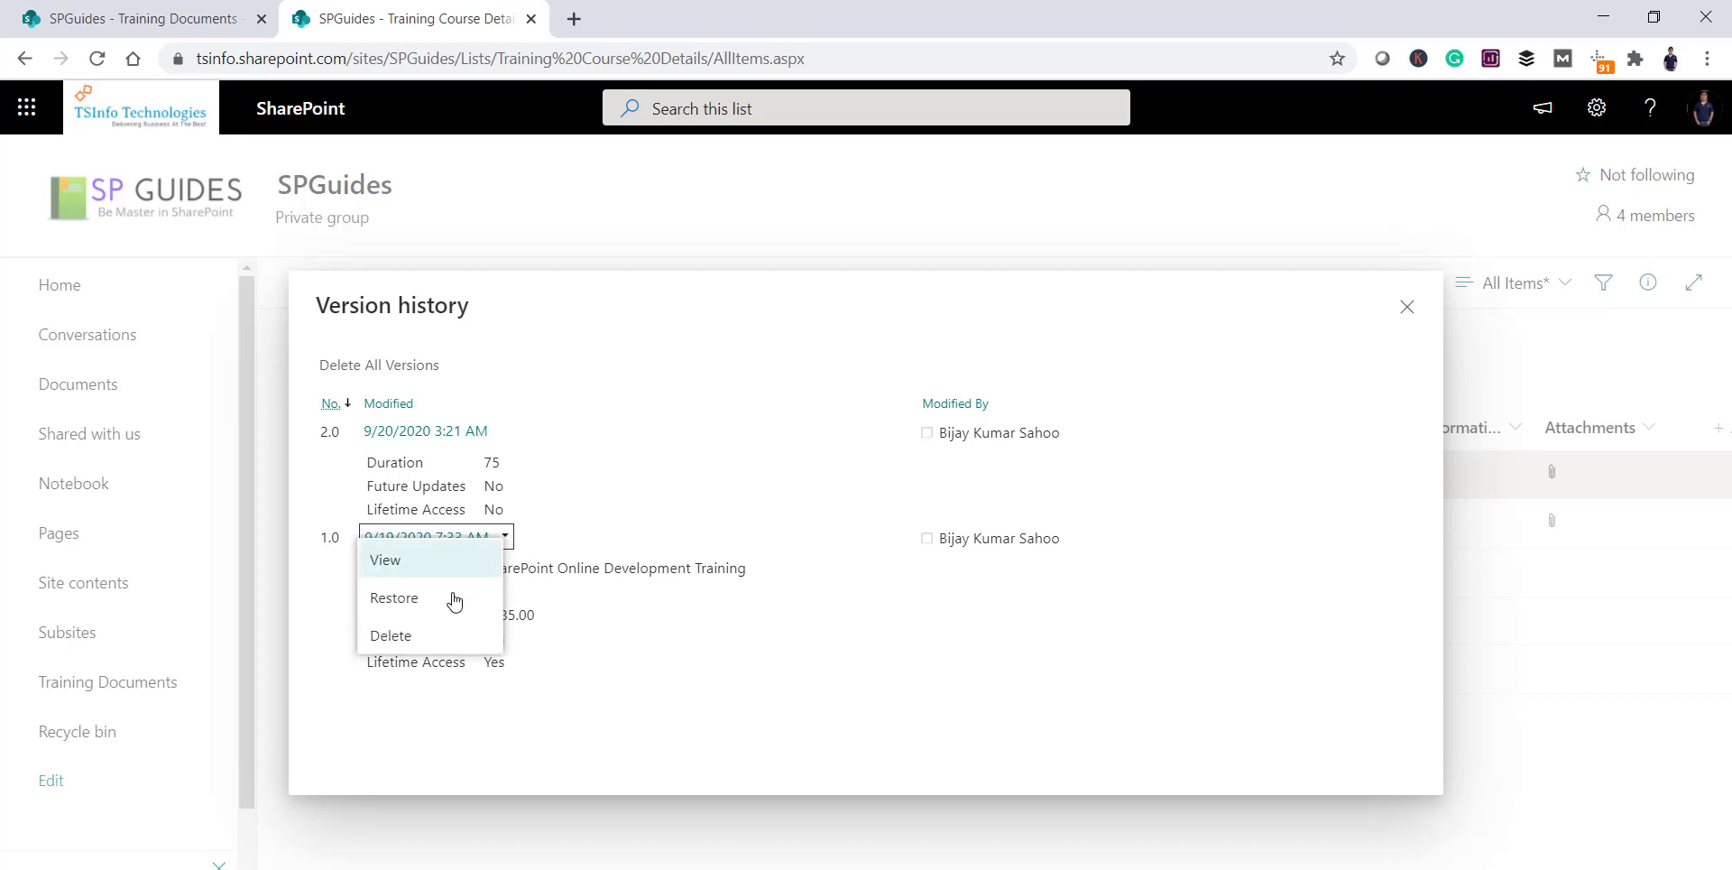
left_click(457, 471)
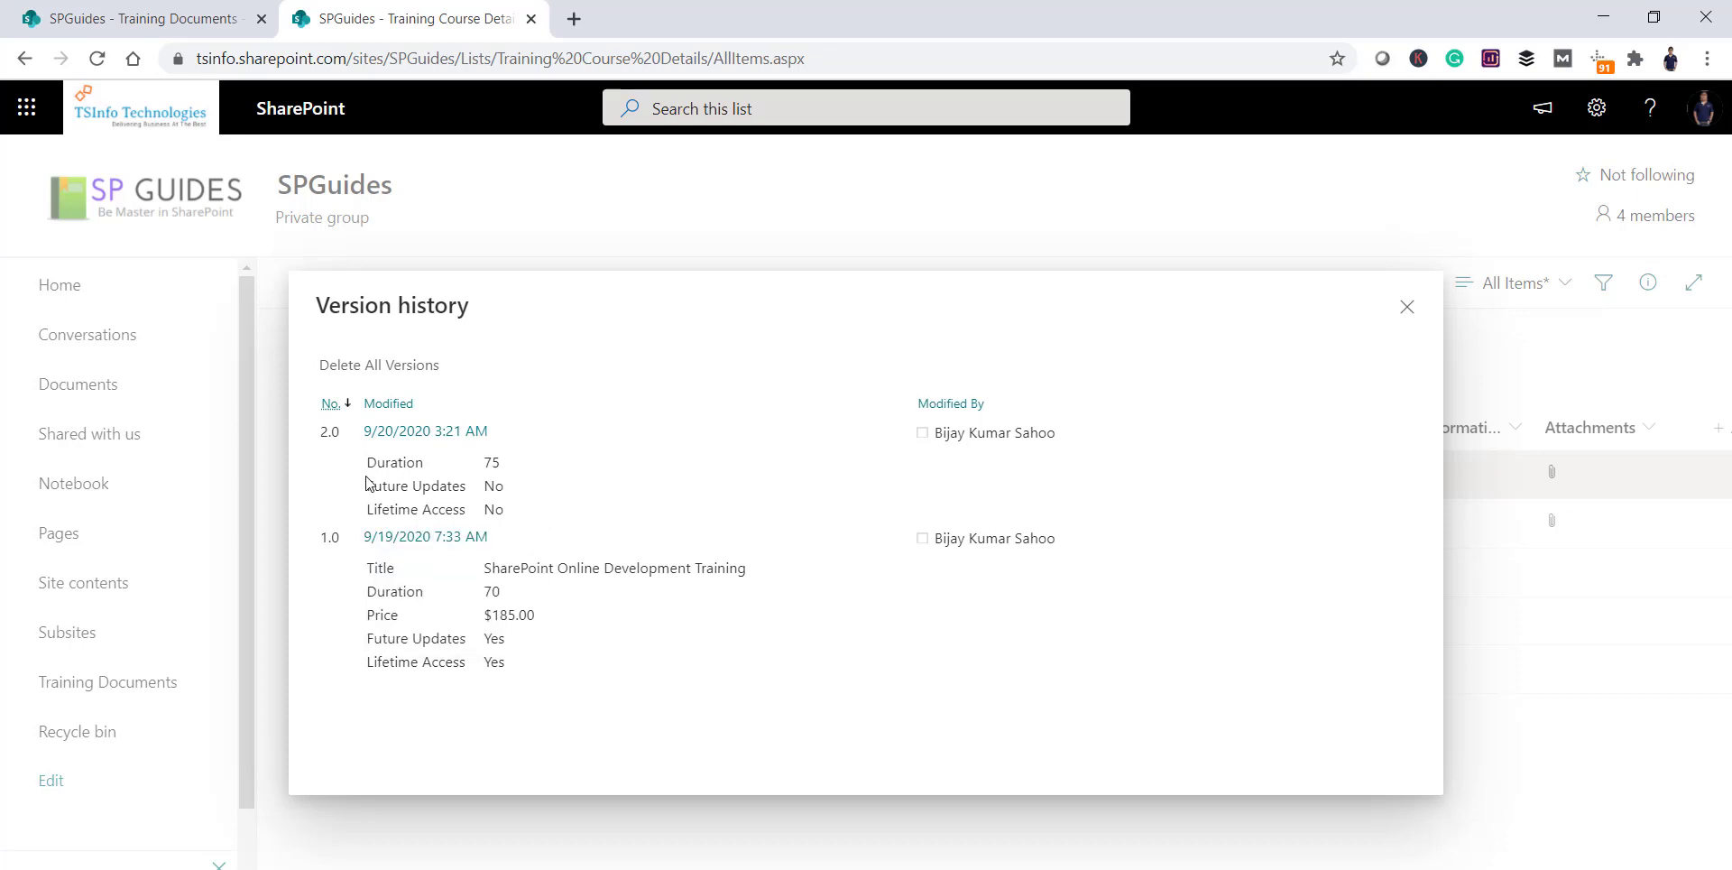
left_click(506, 536)
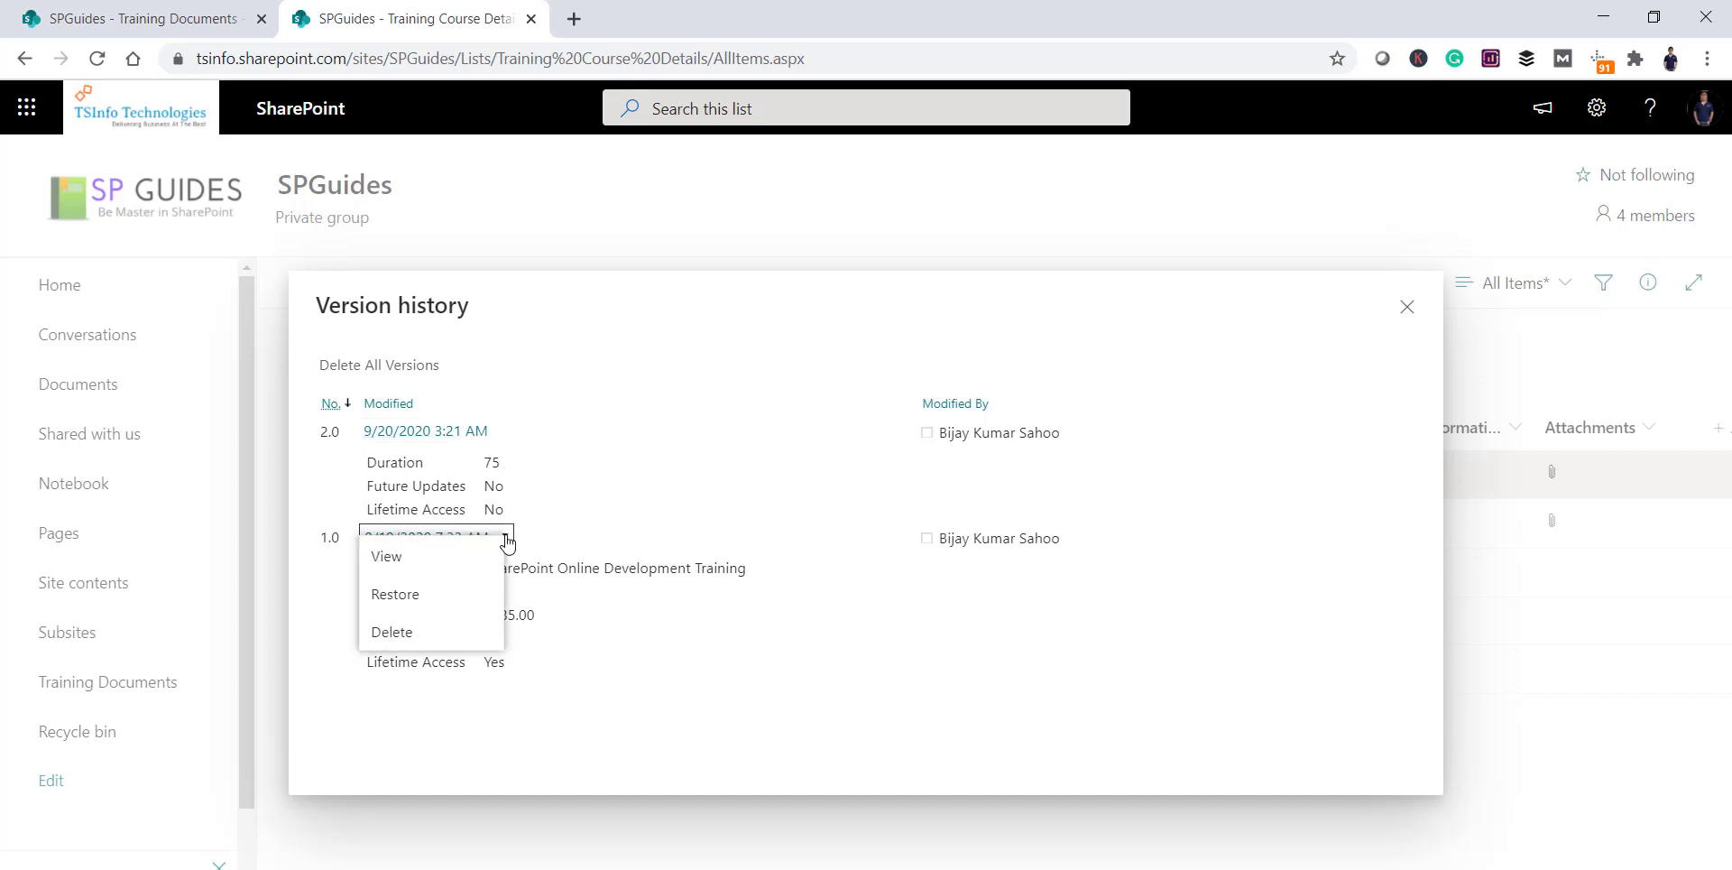
left_click(422, 592)
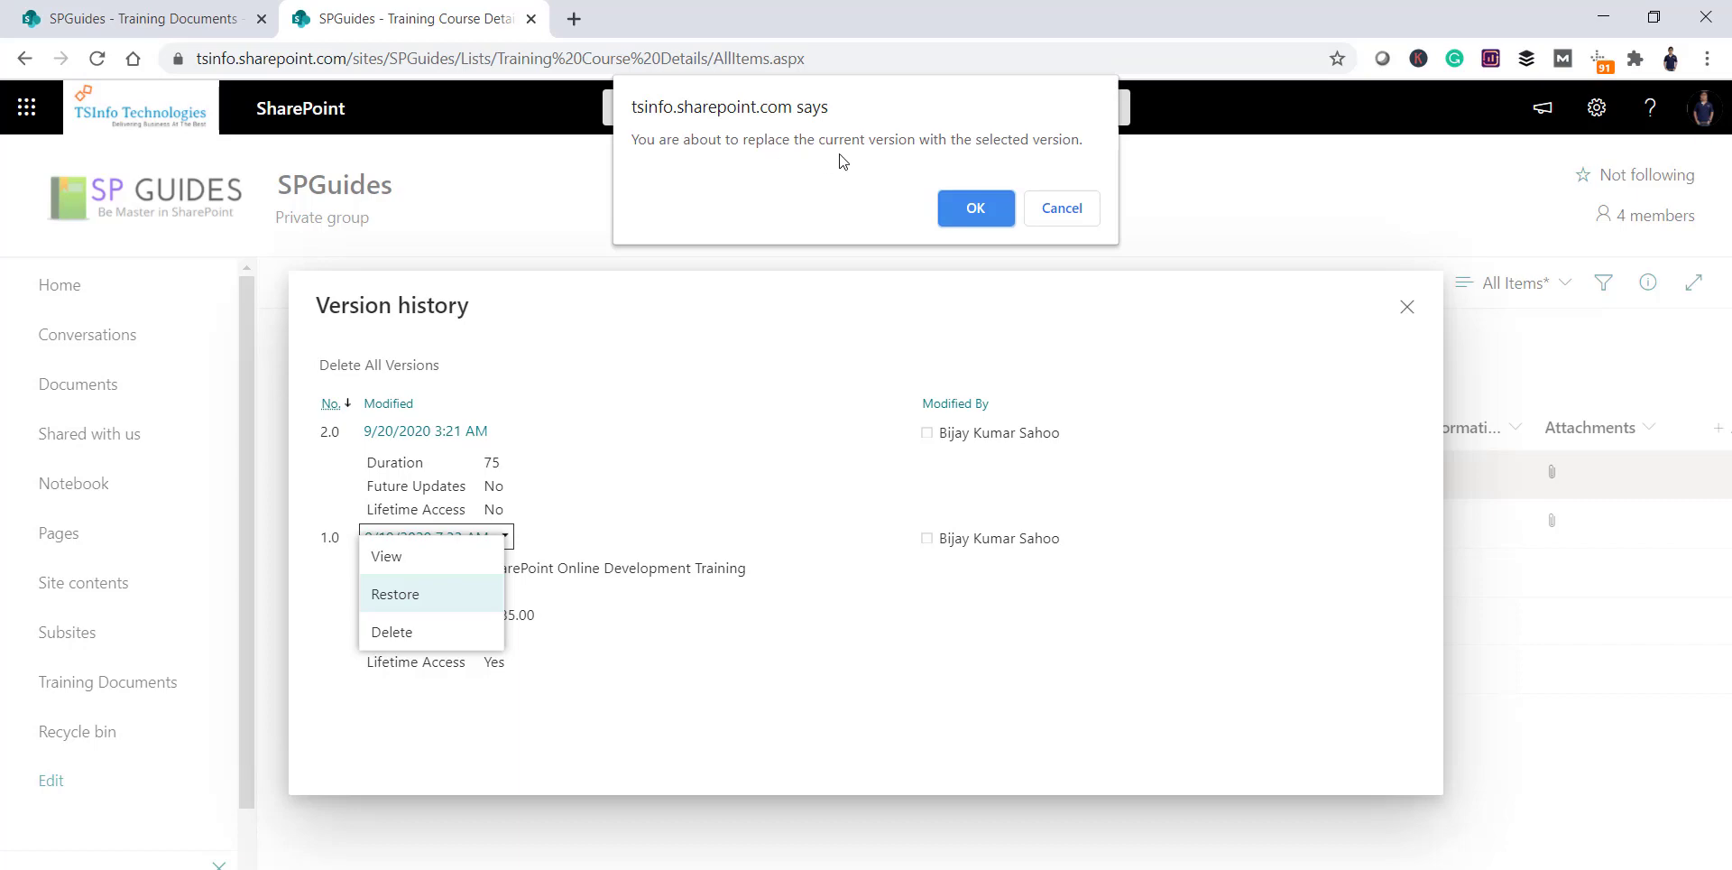
left_click(974, 208)
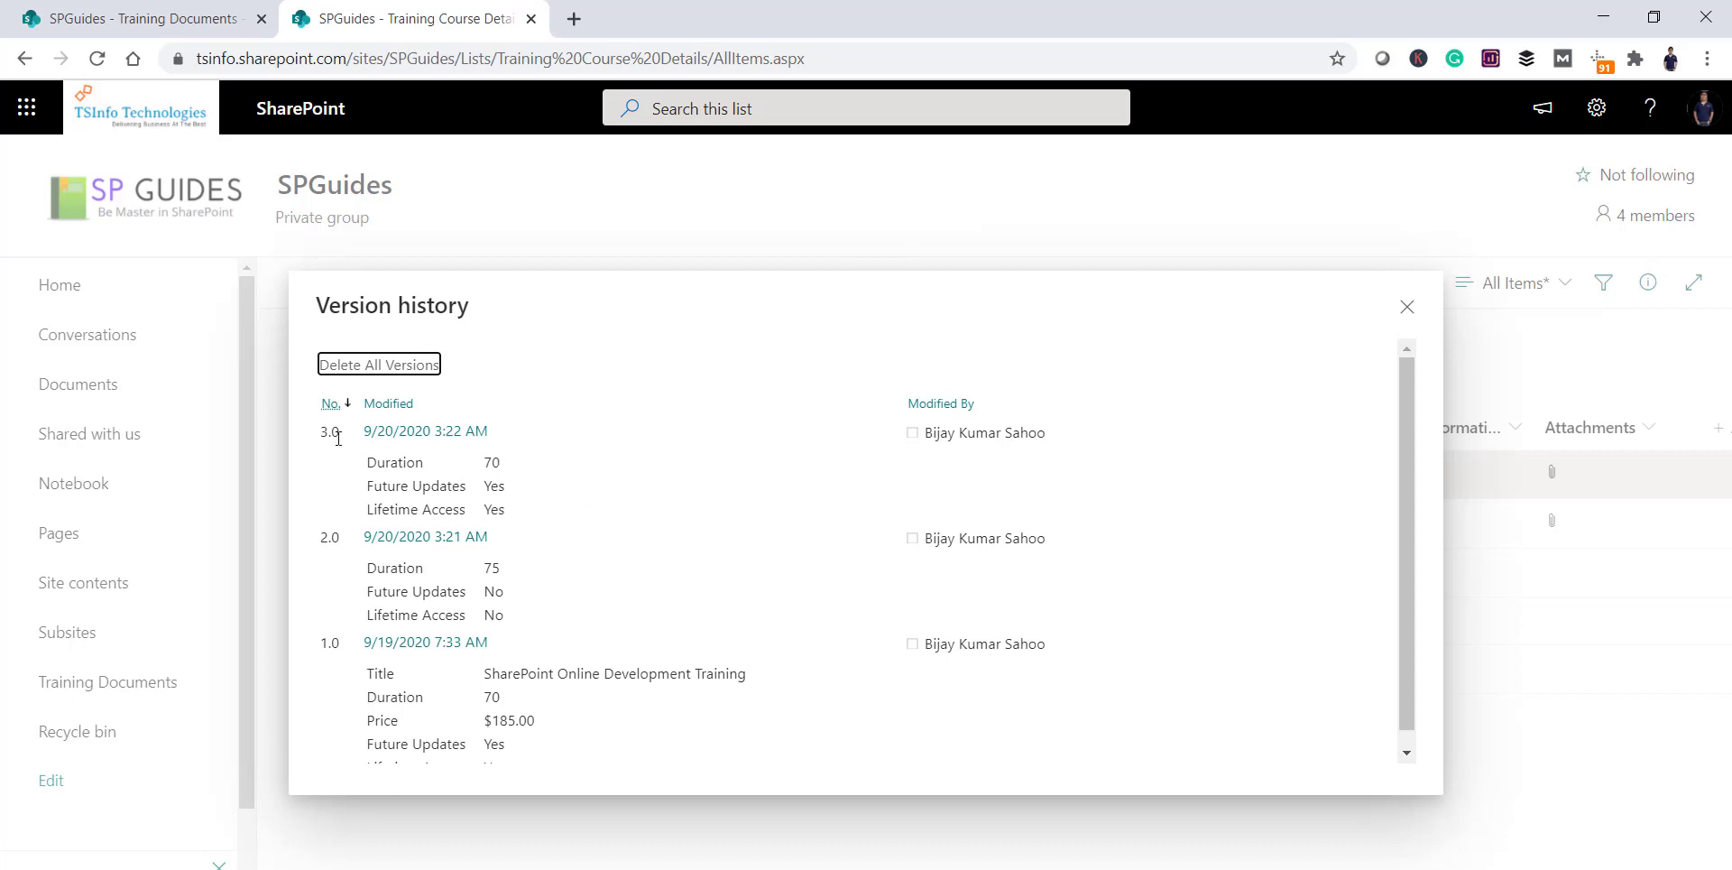
left_click_drag(484, 460, 511, 514)
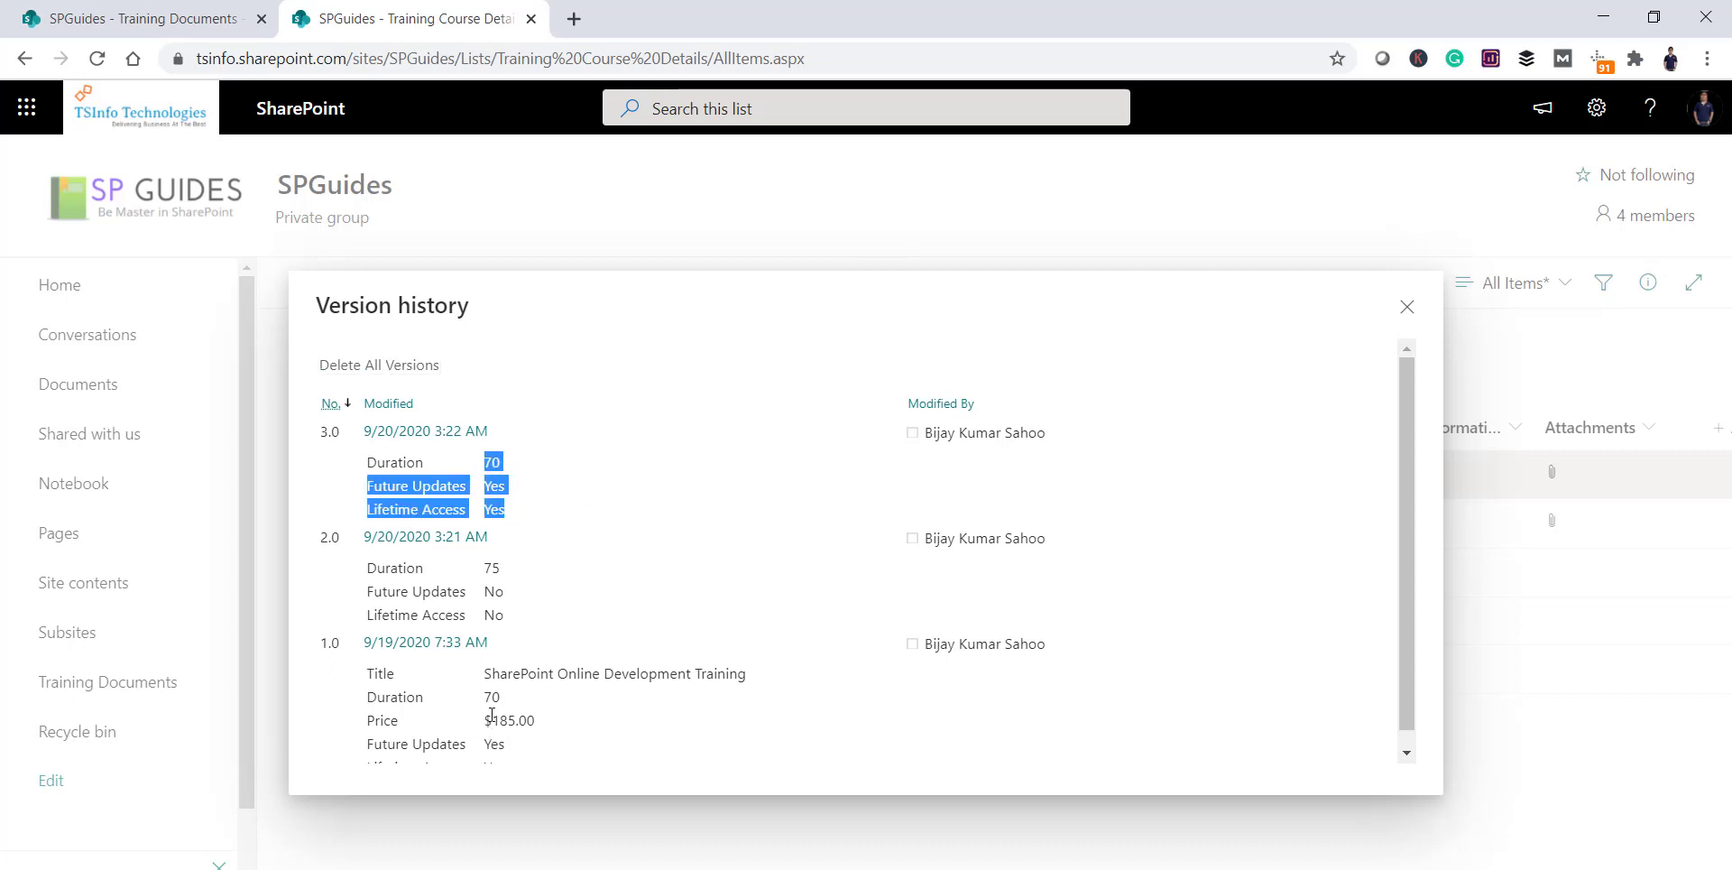
left_click(1406, 308)
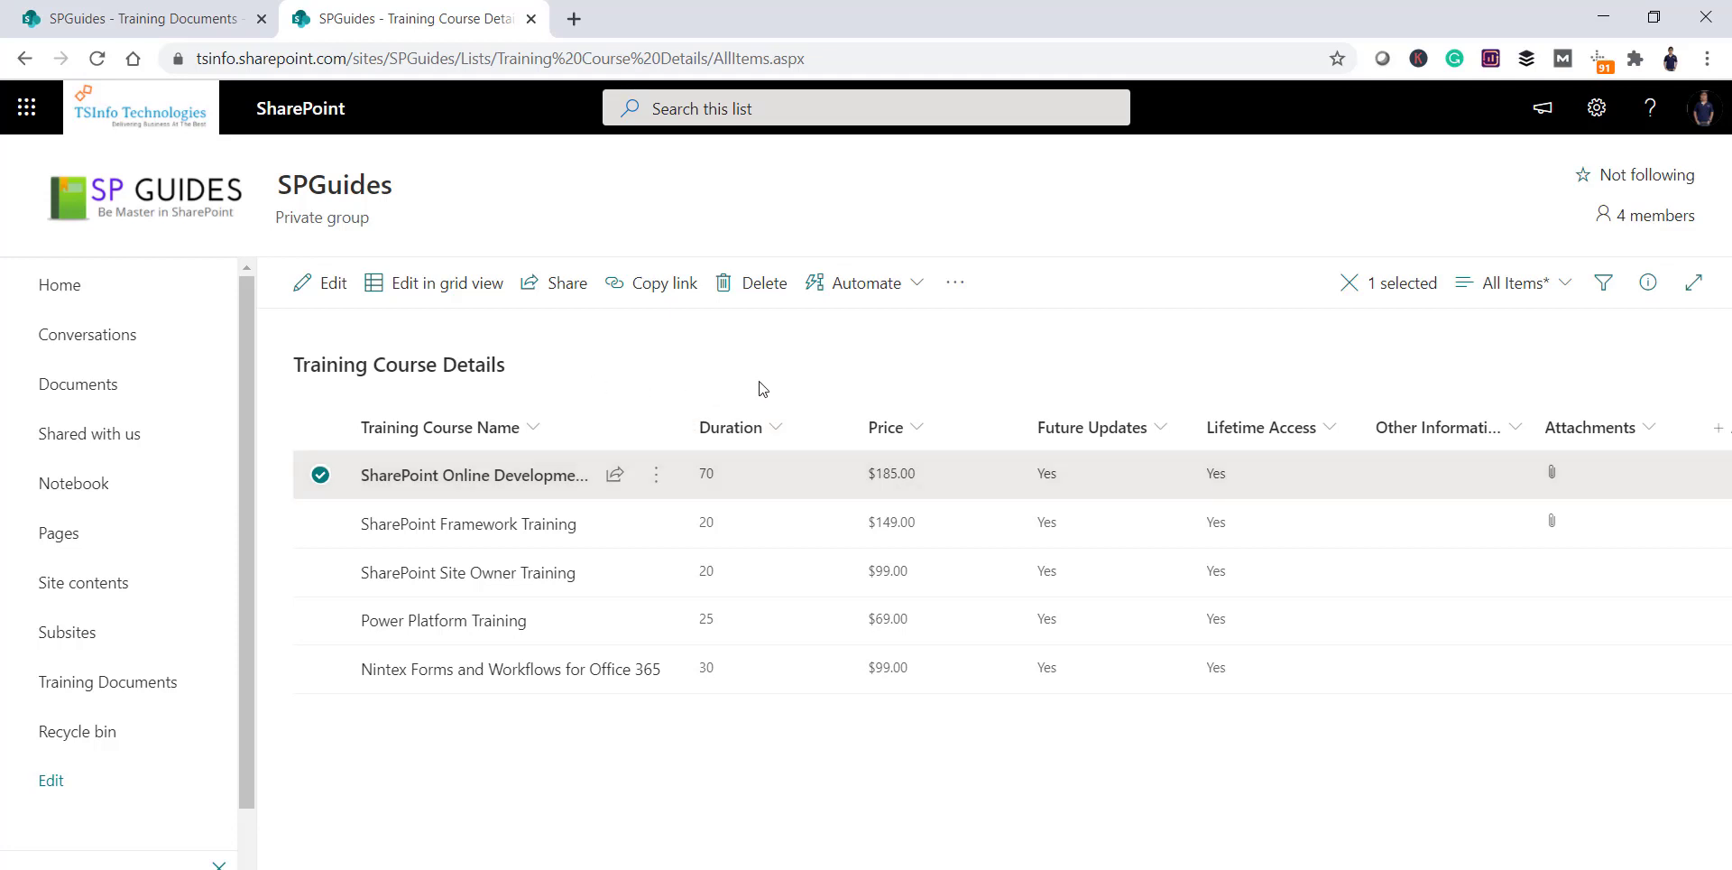
Reload the Training Course Details list and switch it to the classic experience
left_click_drag(250, 464, 240, 590)
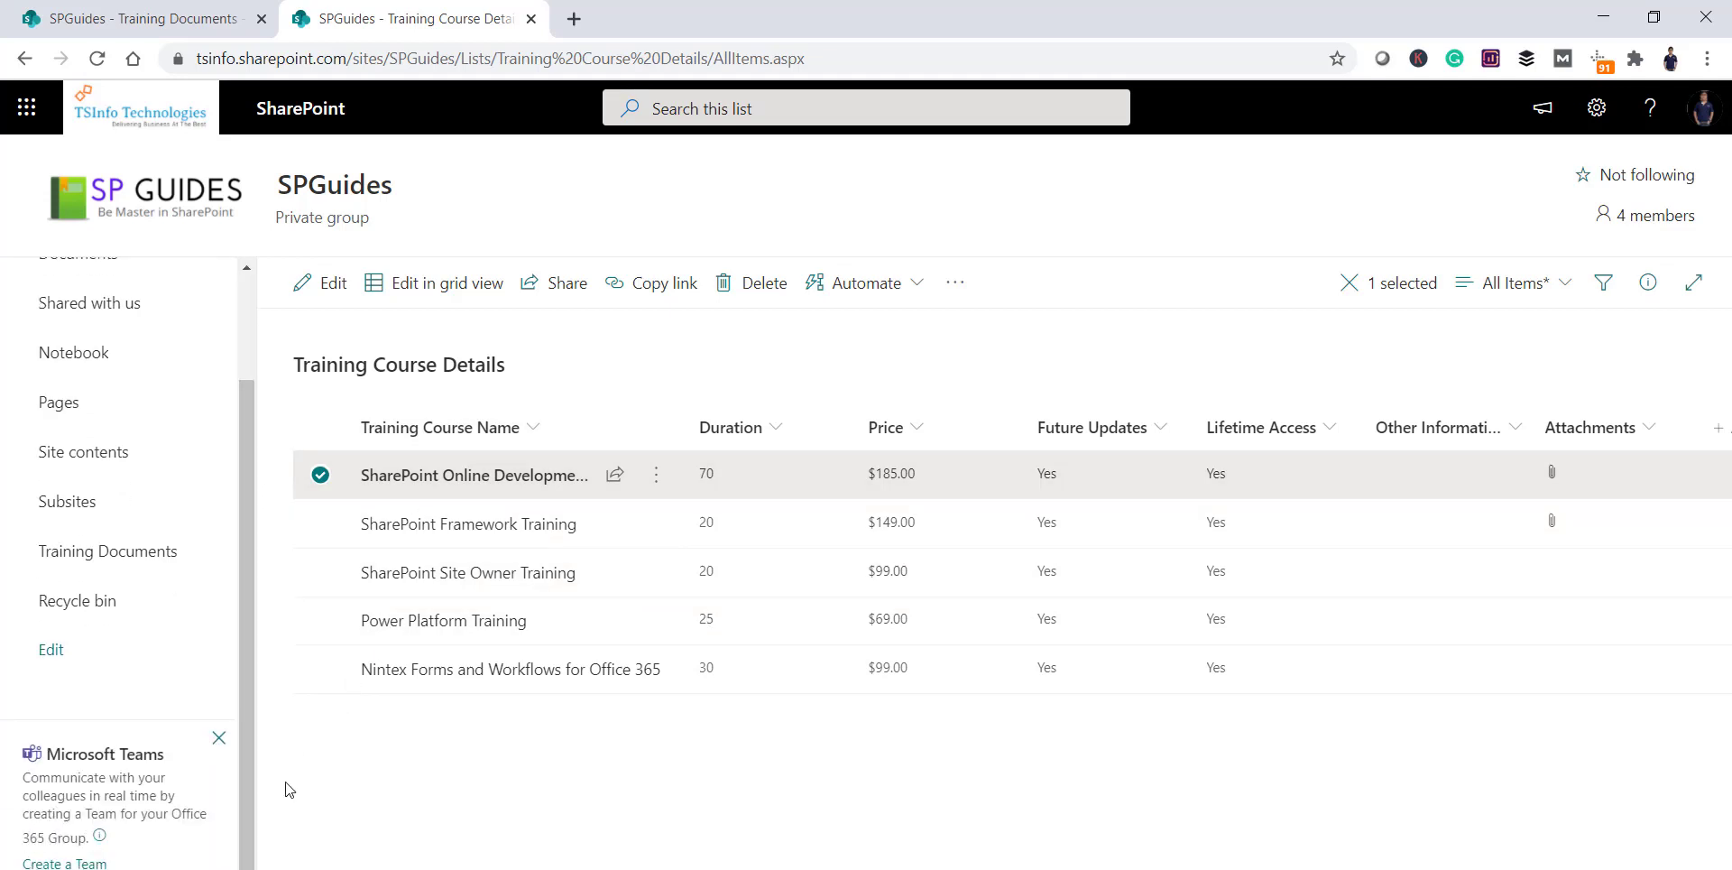
key("F5")
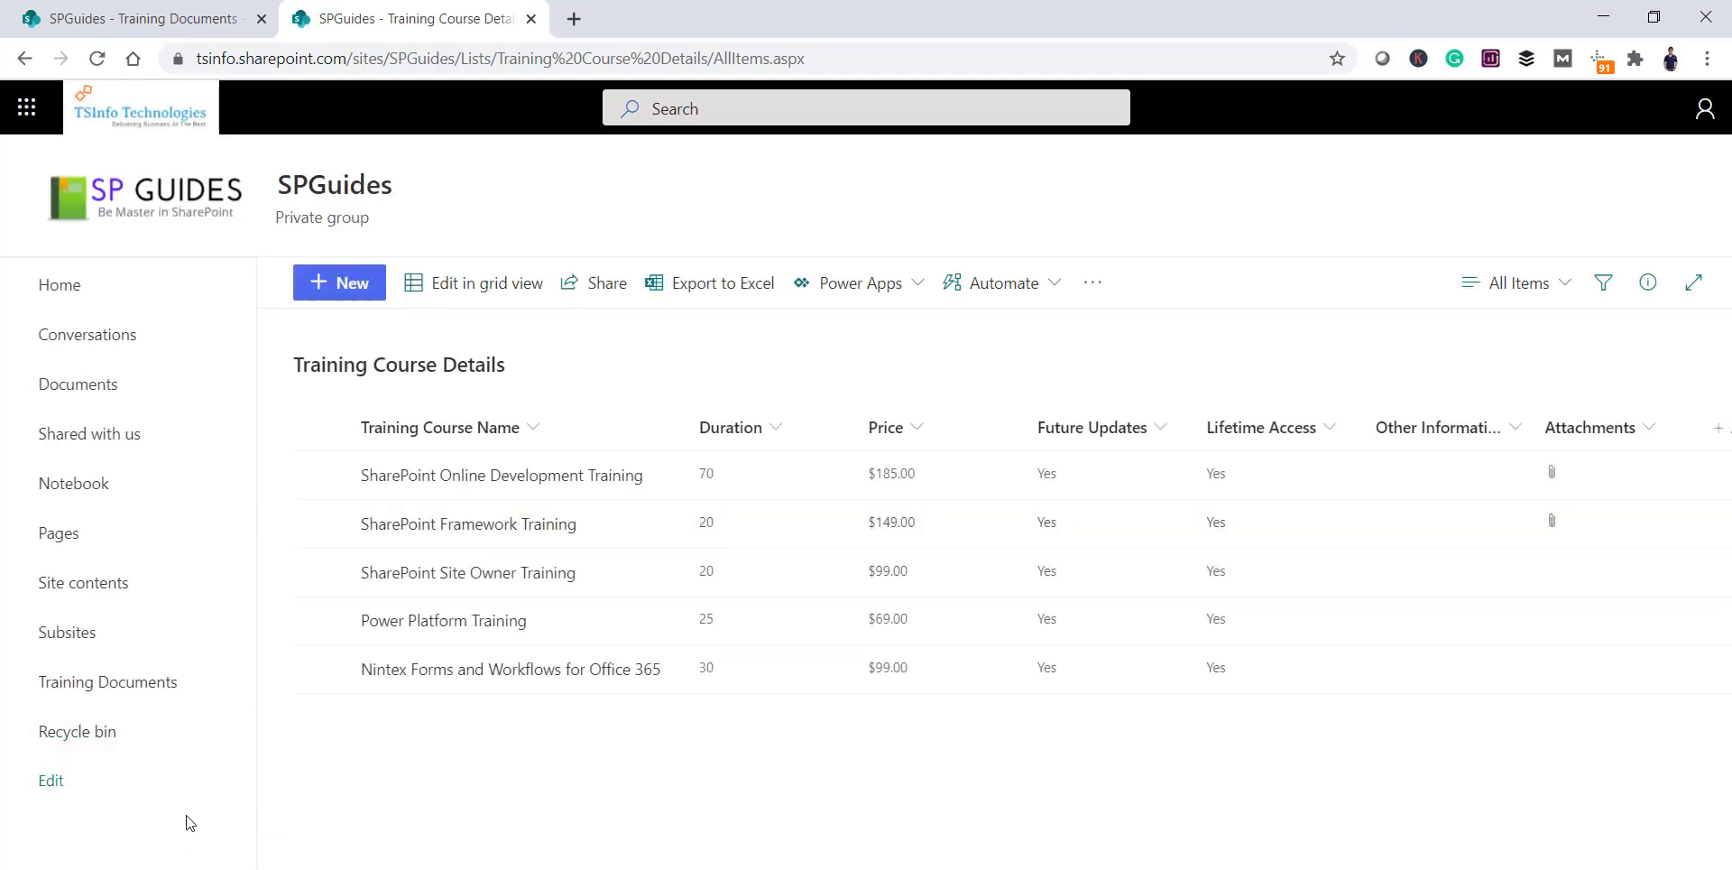
scroll(181, 857, "down", 2)
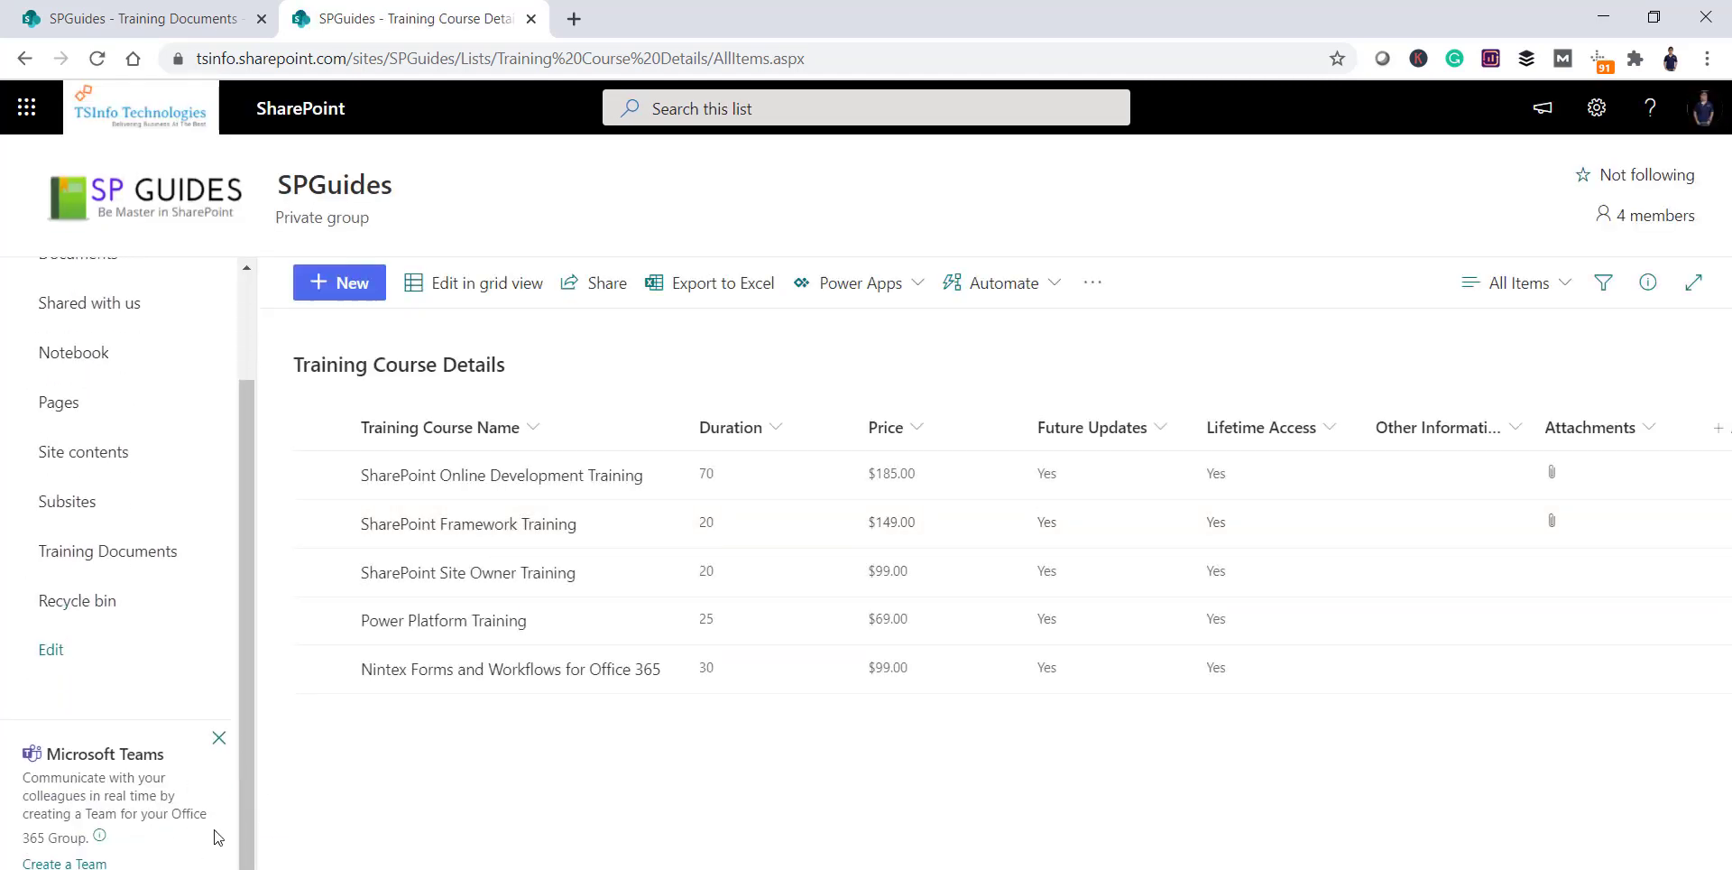
key("F5")
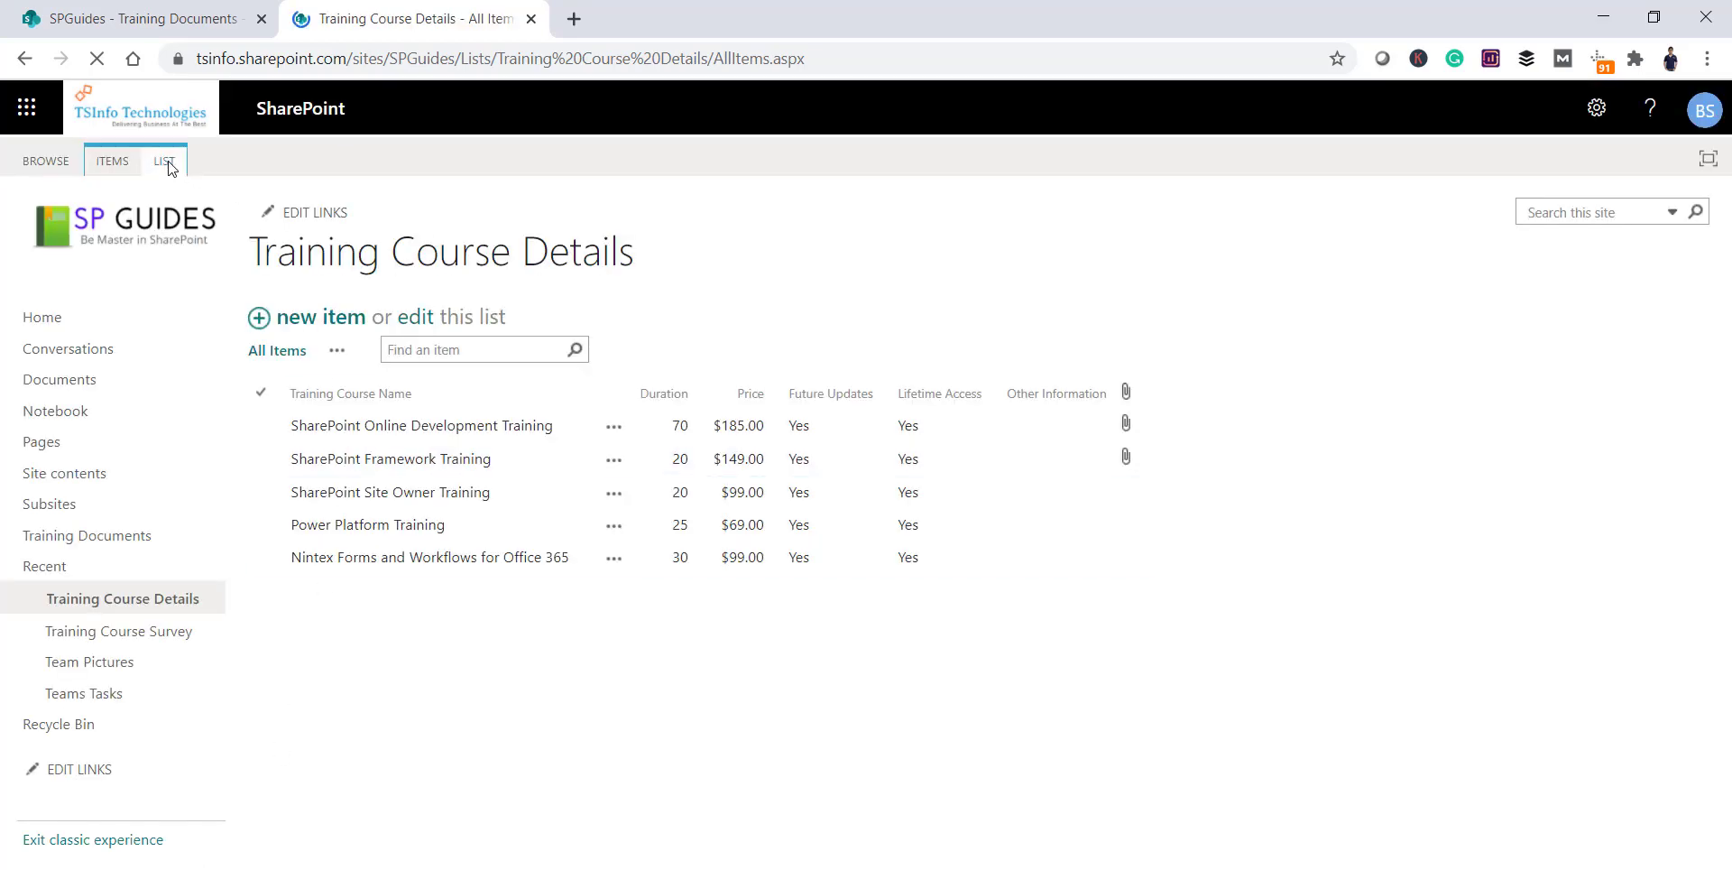
Open the versioning settings of the Training Course Details list, review the number of versions to keep, and leave without saving
left_click(164, 161)
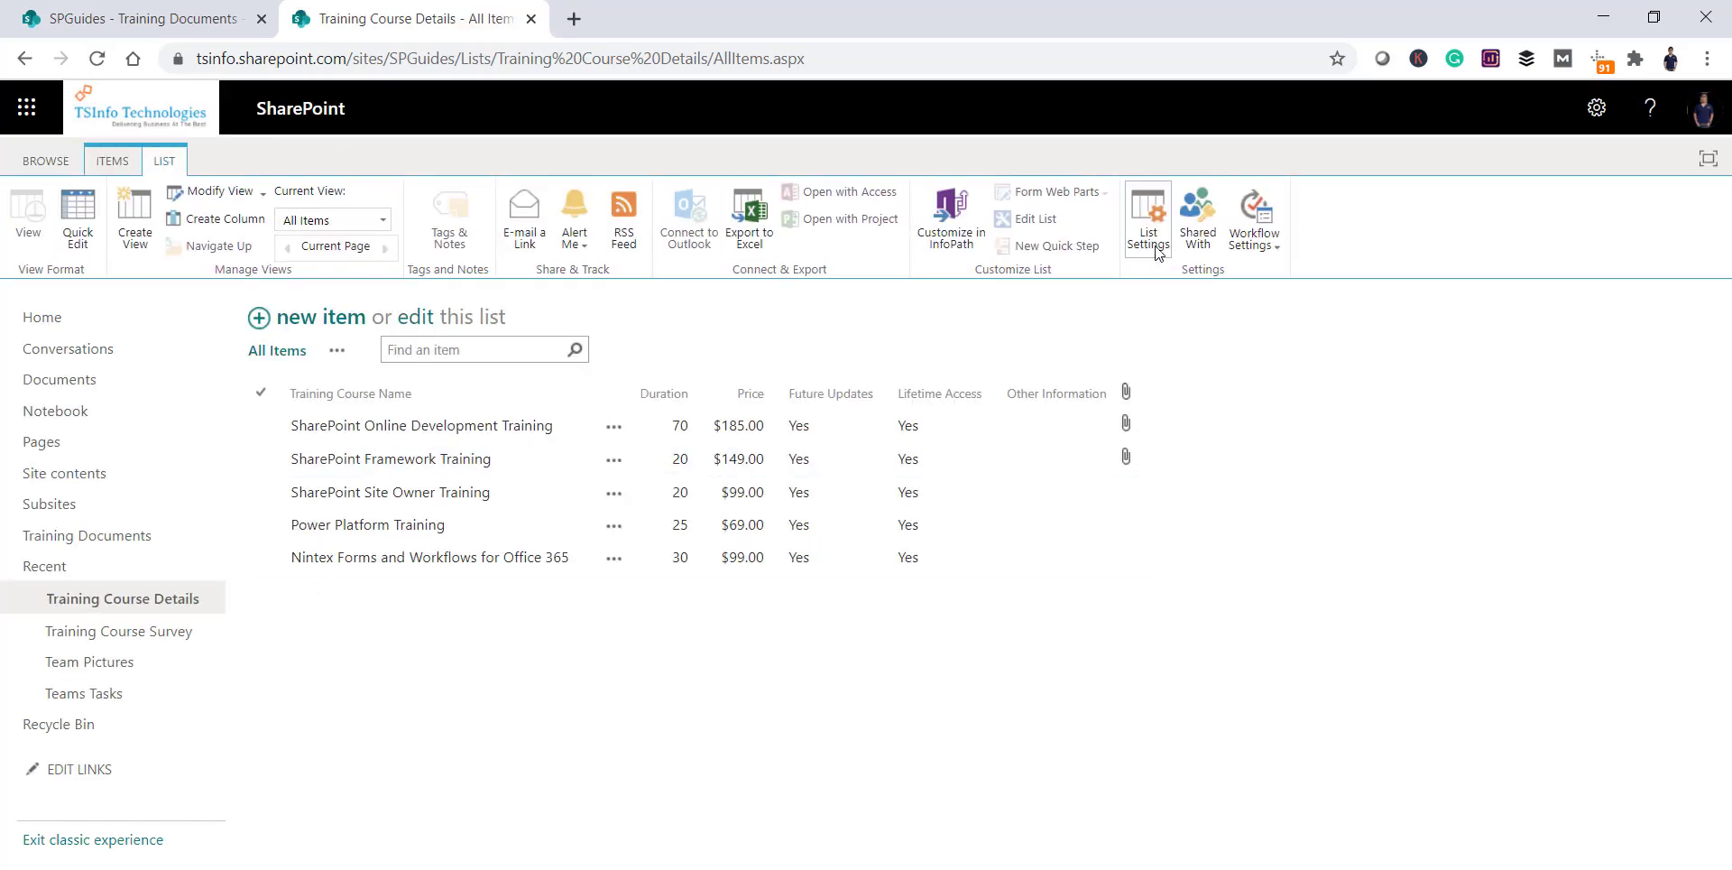
left_click(1152, 249)
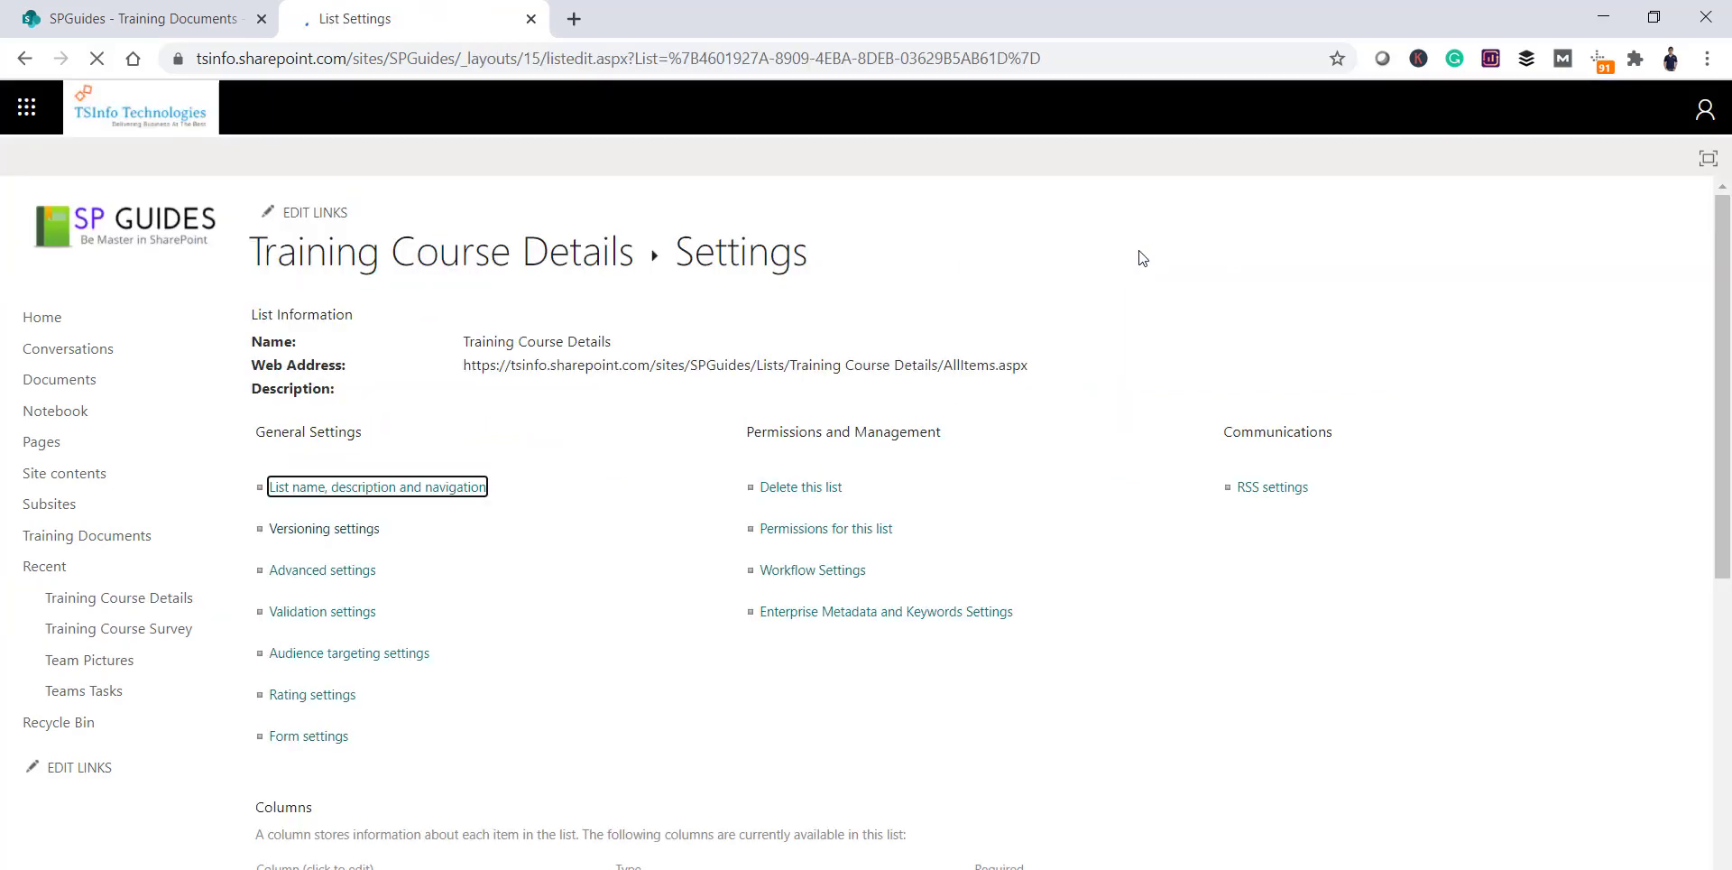
left_click(327, 532)
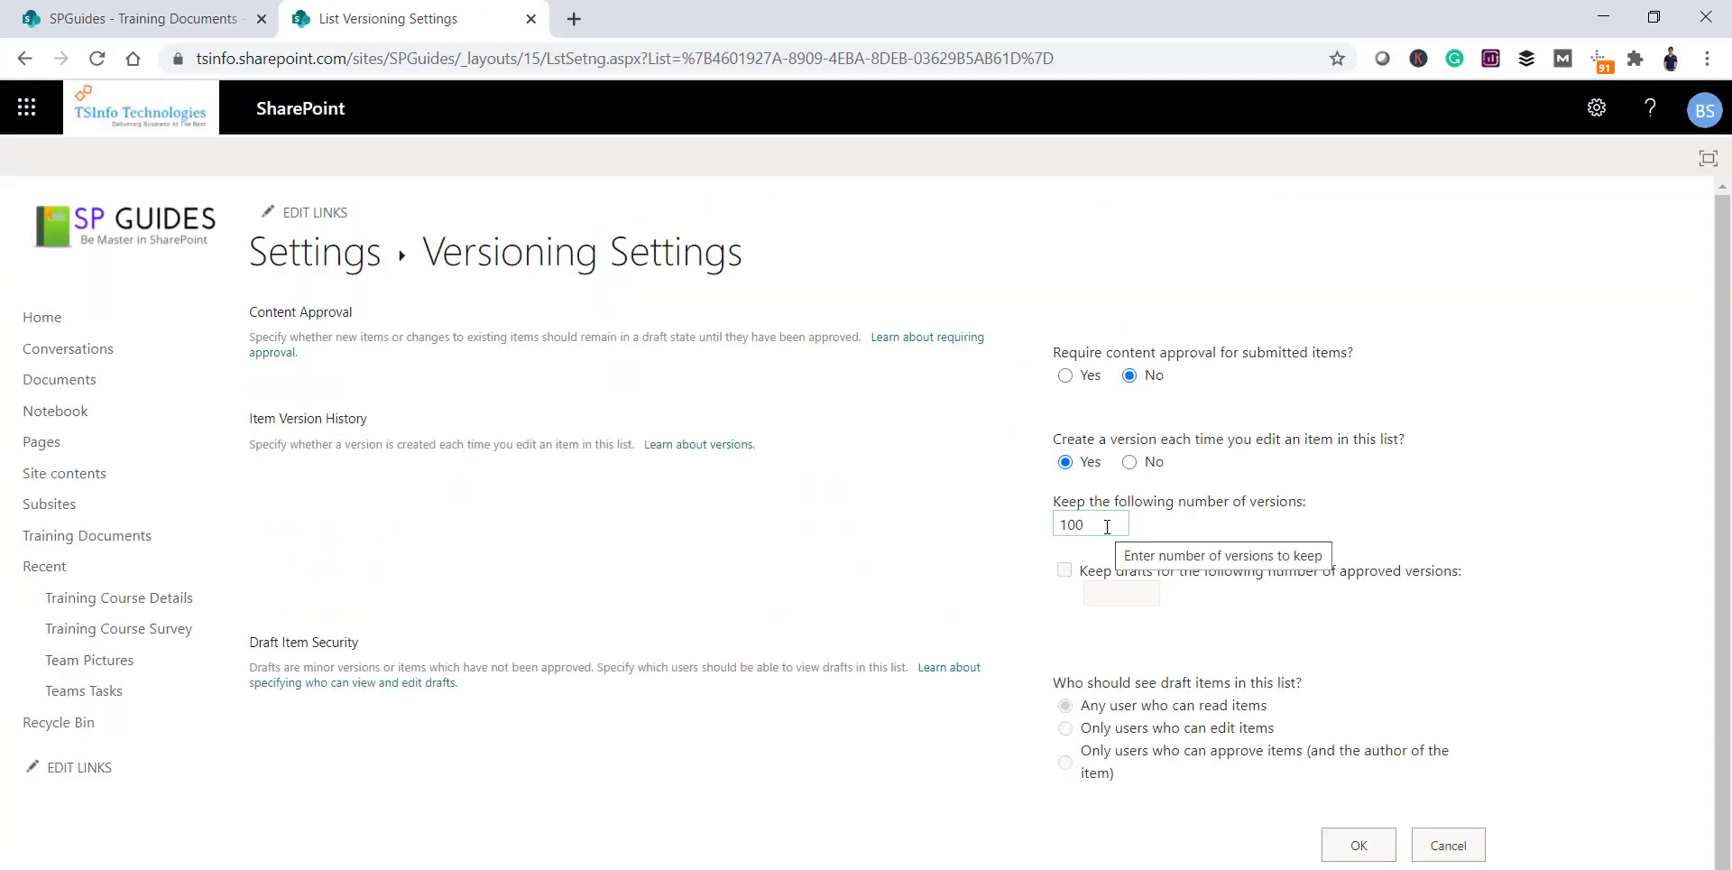
left_click(1444, 844)
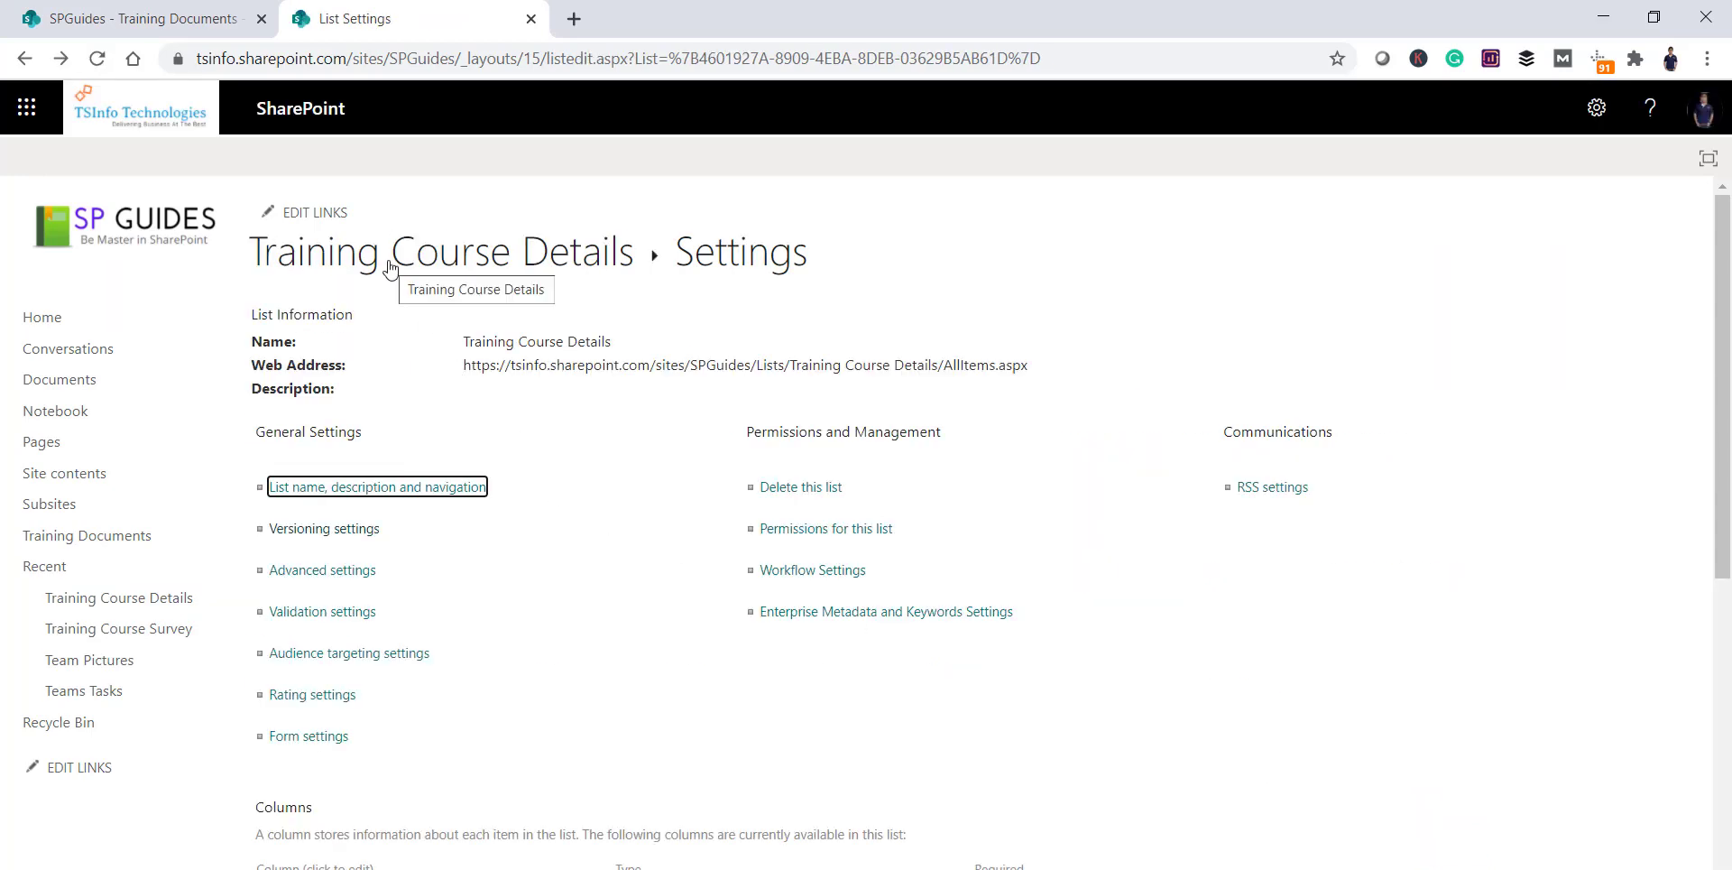
Return to the Training Course Details list from its settings and exit the classic experience
left_click(390, 261)
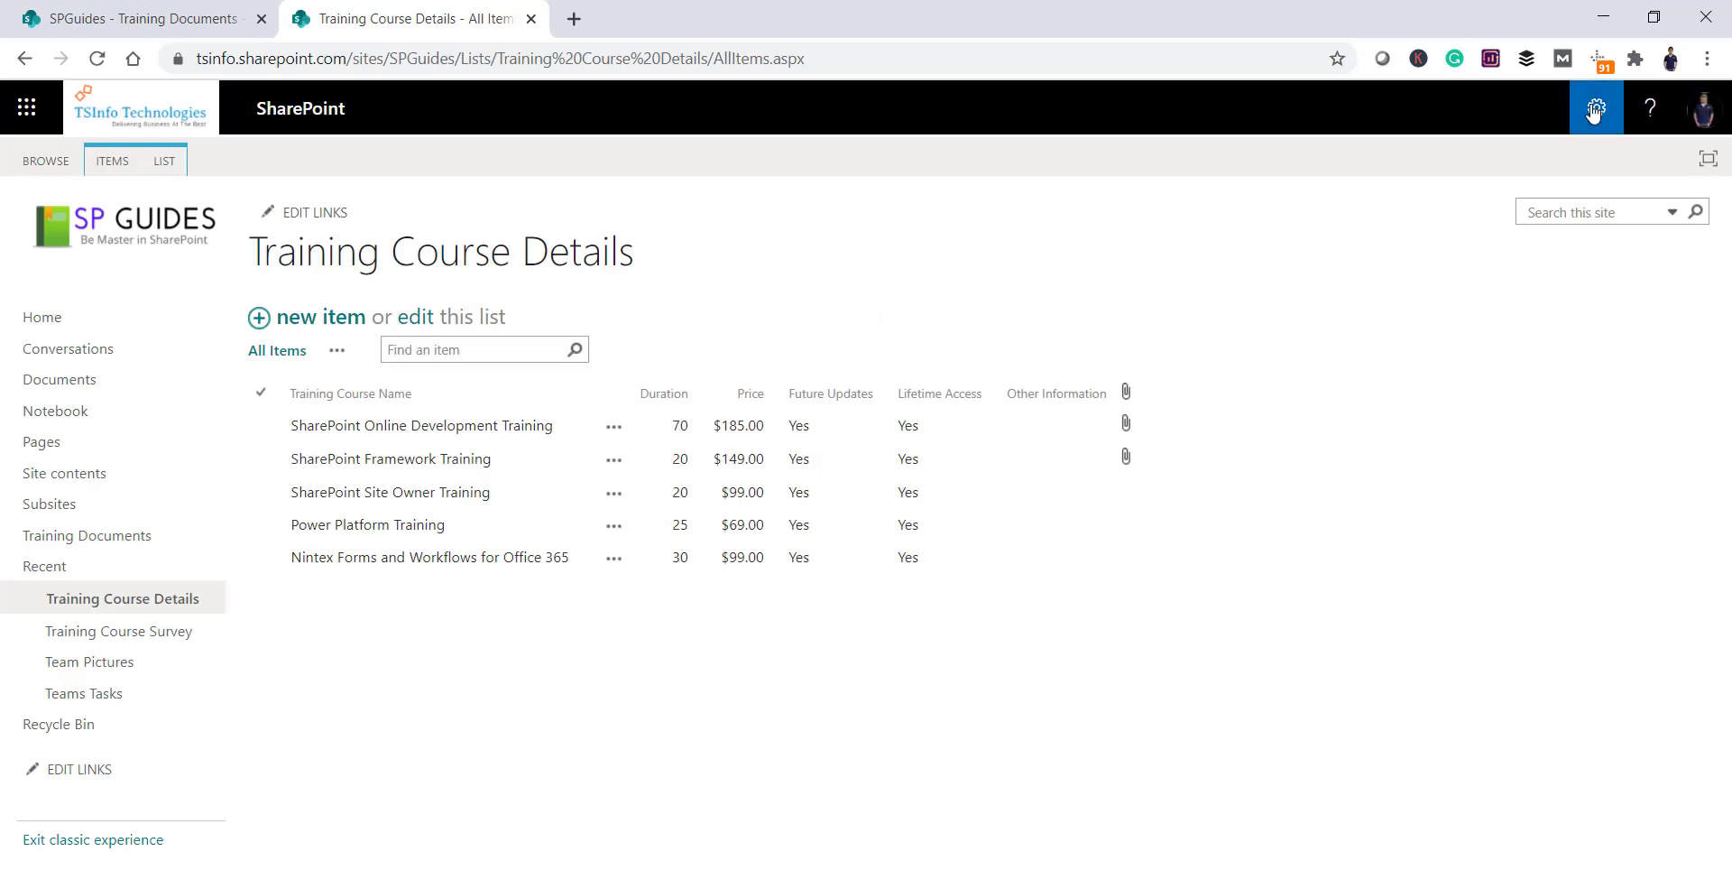
left_click(149, 837)
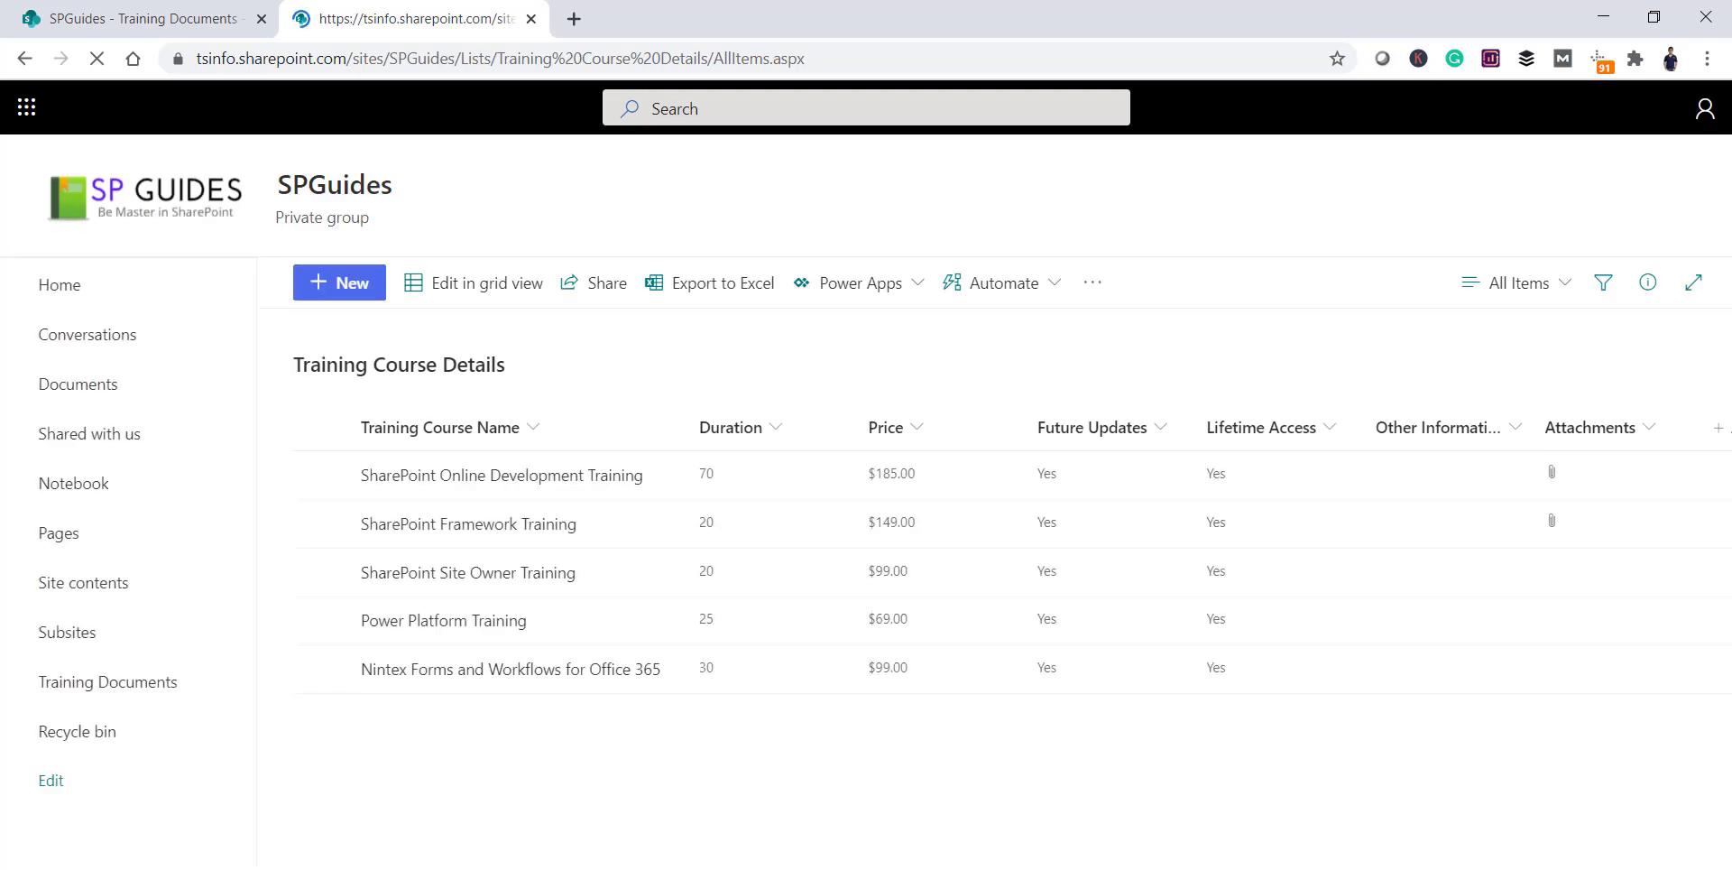